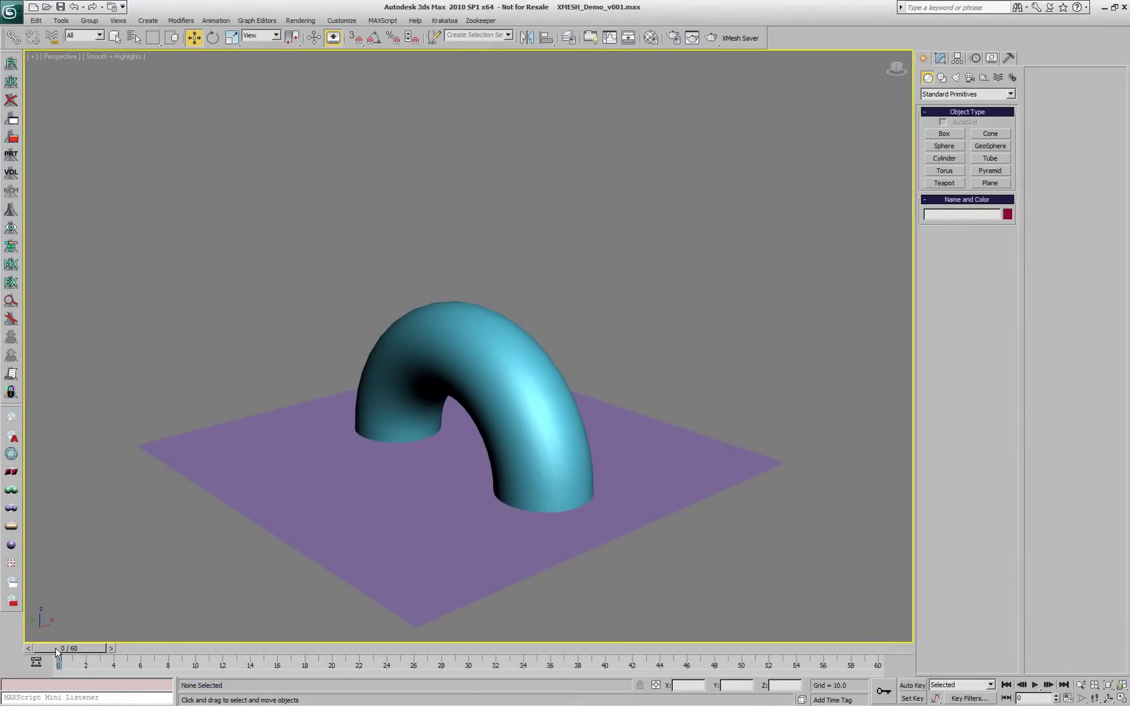
Scrub to frame 14 and box-select Tube01, Teapot01 and Plane01 with Select and Move.
left_click_drag(69, 648, 250, 648)
key("w")
left_click_drag(690, 605, 261, 192)
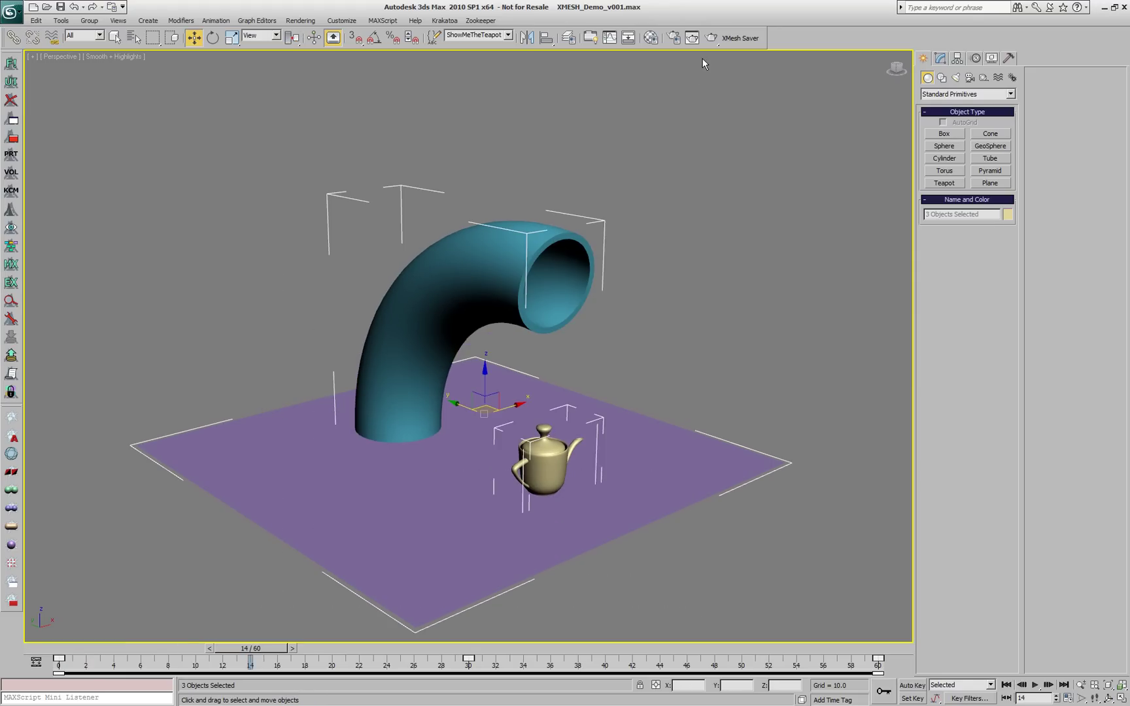
Open the XMesh Saver and list all scene geometry, resizing the window to read every name.
left_click(740, 39)
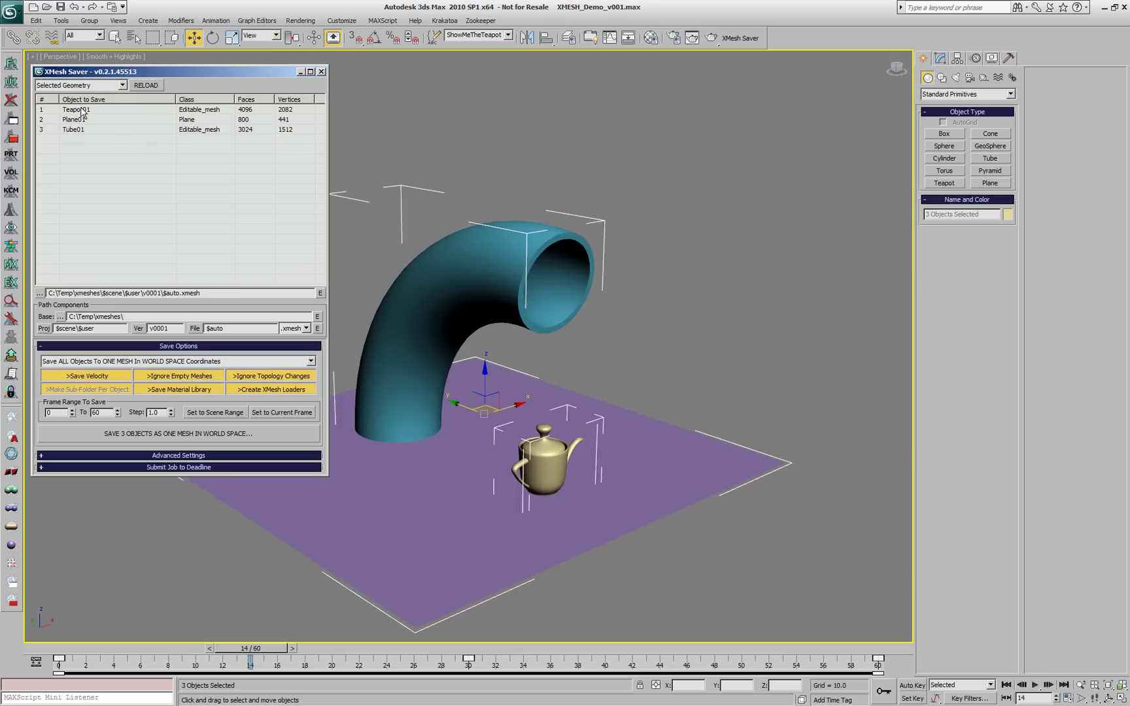
left_click(106, 88)
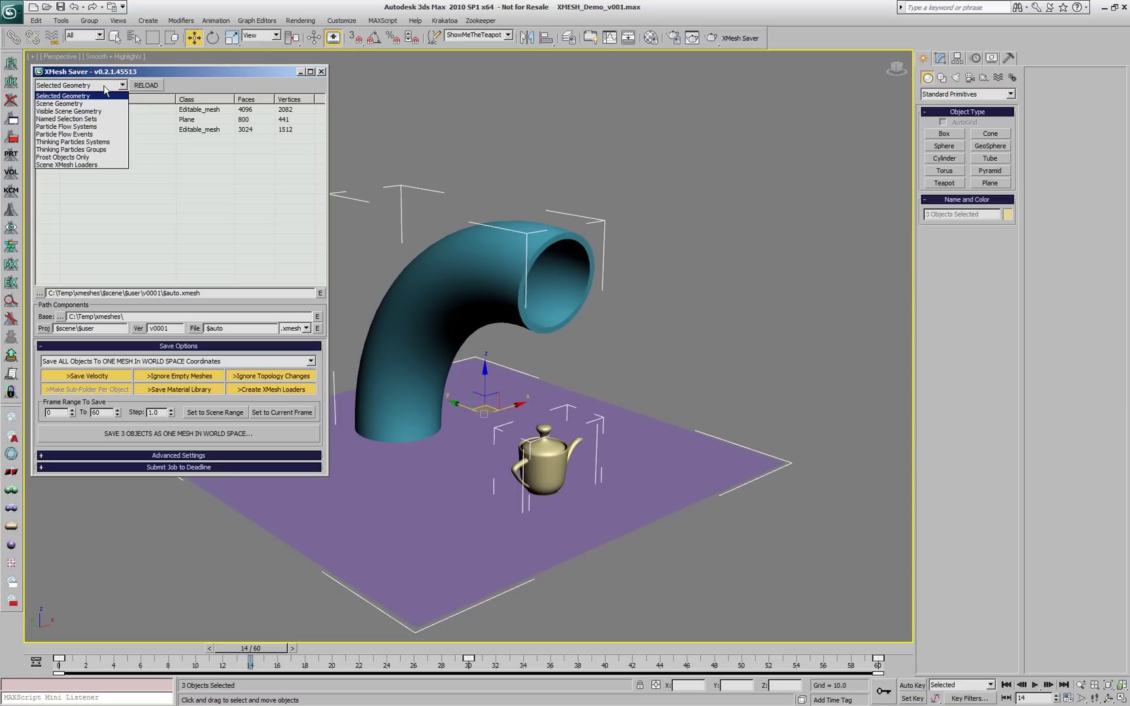
left_click(93, 104)
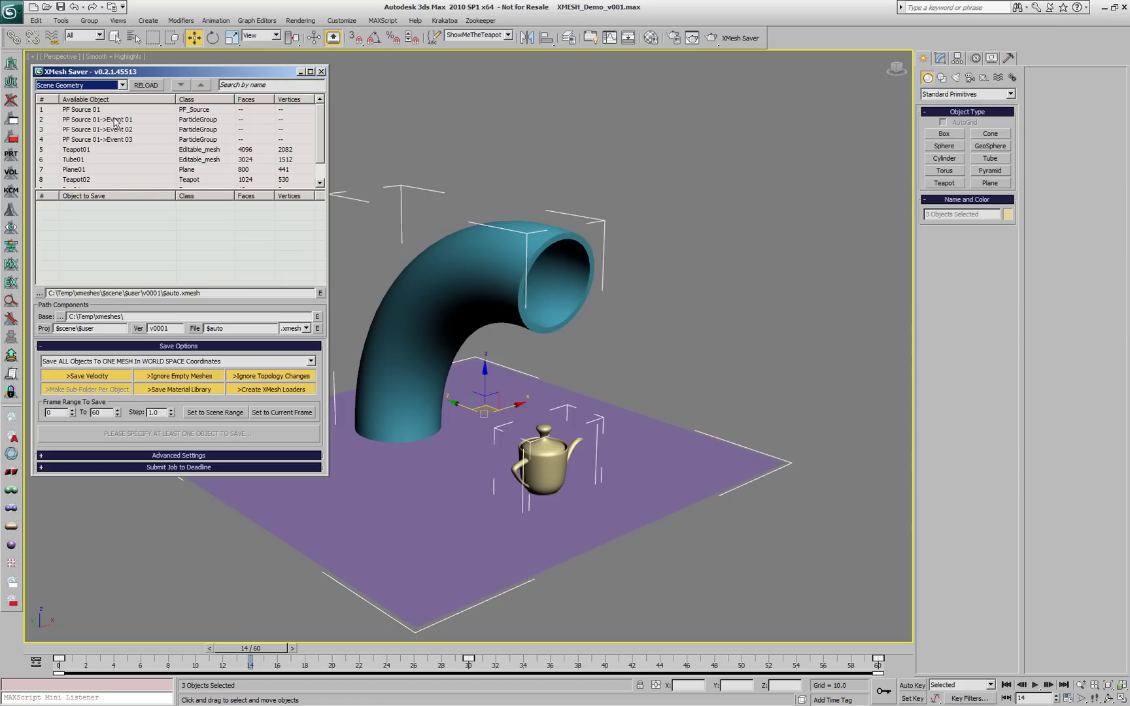
left_click_drag(218, 476, 224, 574)
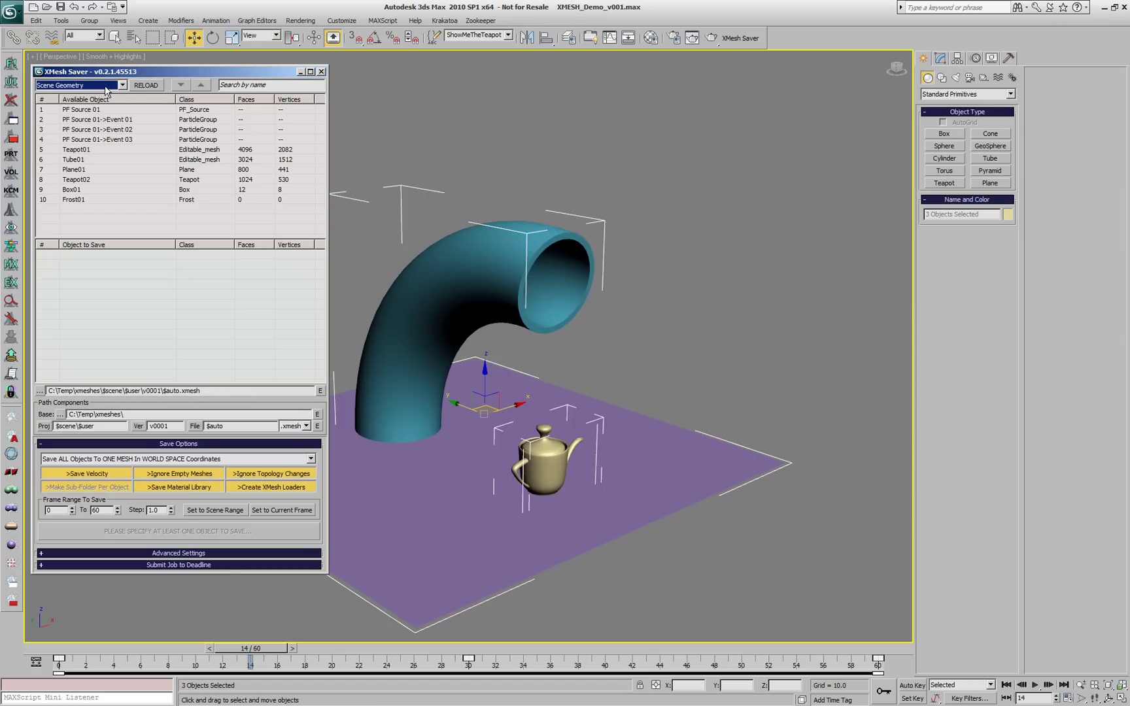
scroll(105, 89, "down", 1)
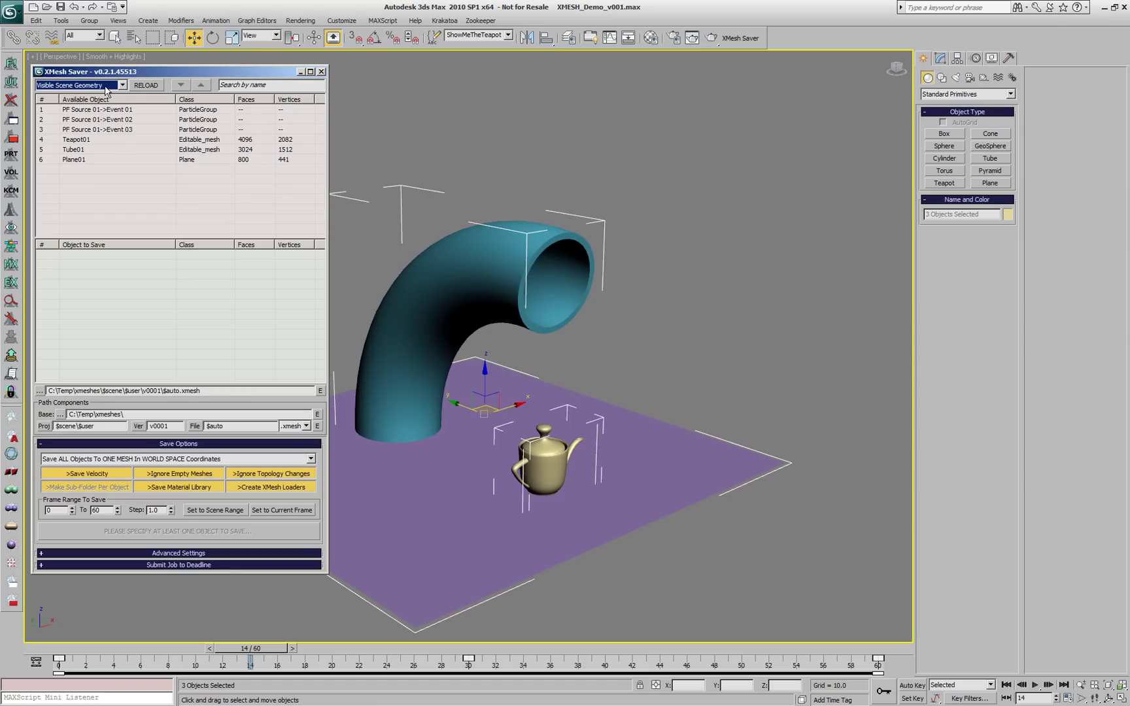
scroll(106, 90, "down", 1)
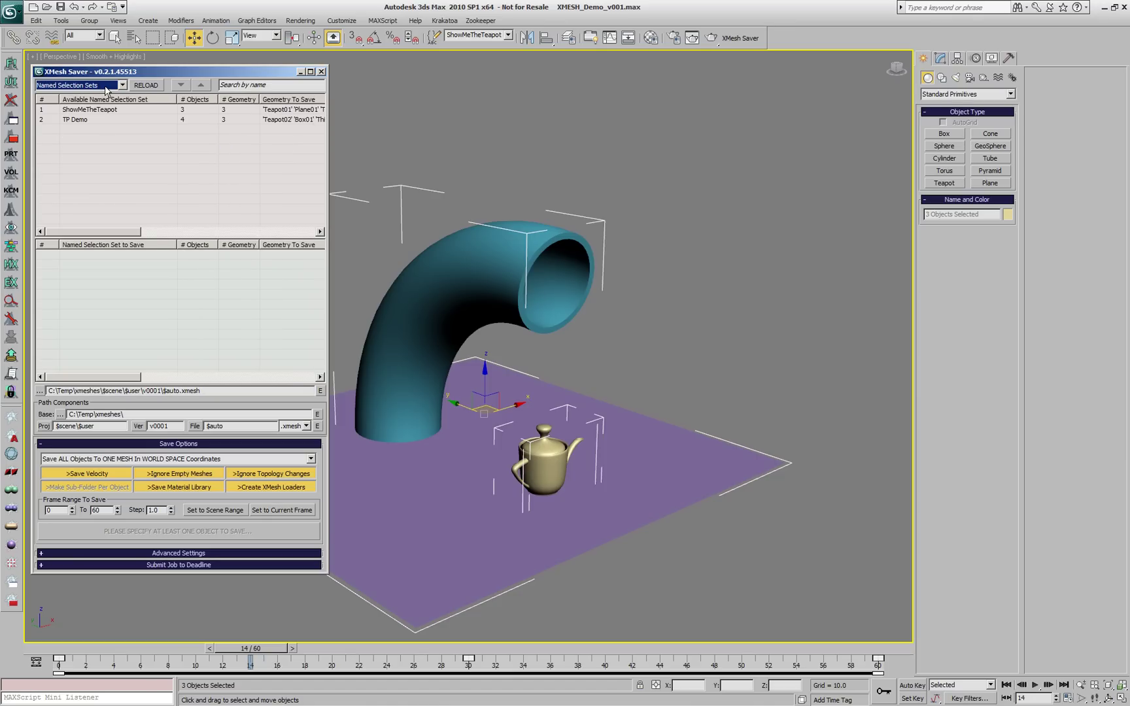
left_click_drag(326, 128, 644, 125)
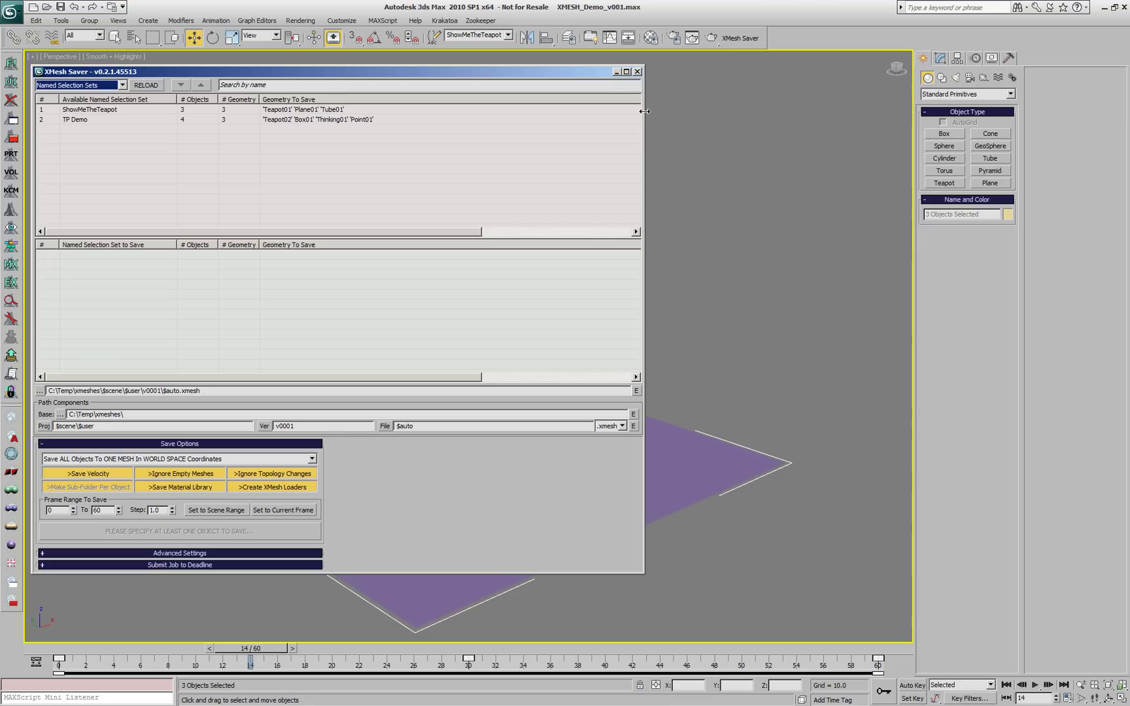
left_click_drag(645, 112, 42, 137)
Browse the Particle Flow system, PF event and Frost source modes, then return to Selected Geometry.
left_click(56, 88)
left_click(70, 128)
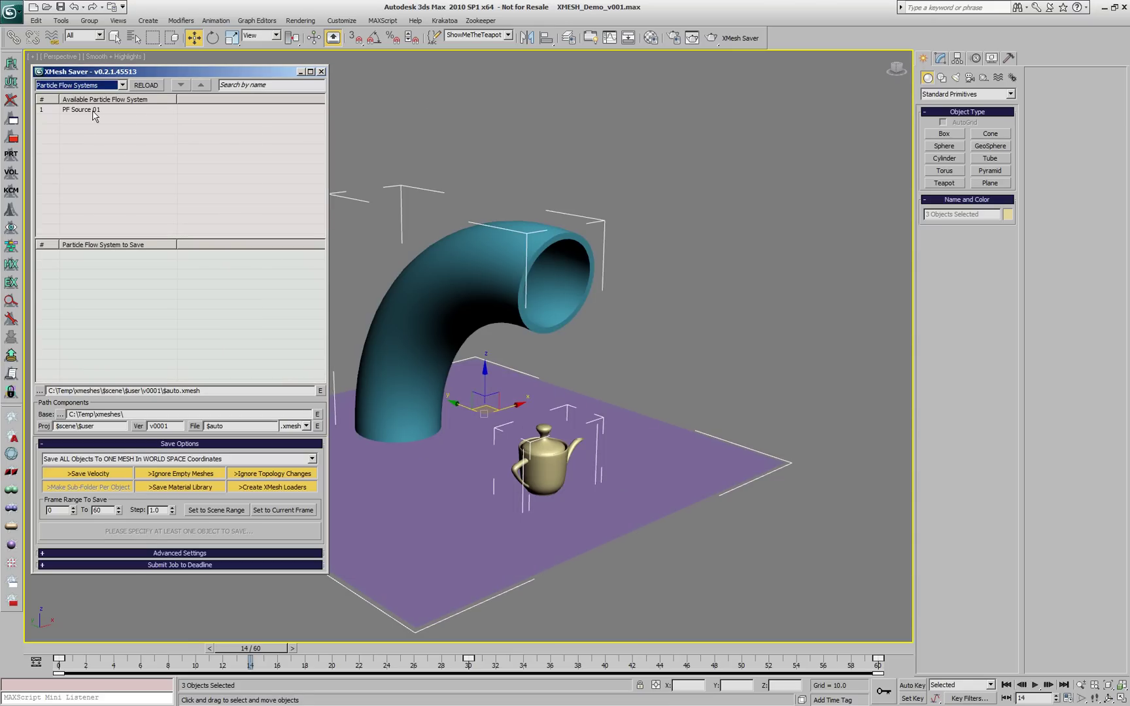
key("Down")
key("Down")
key("Down")
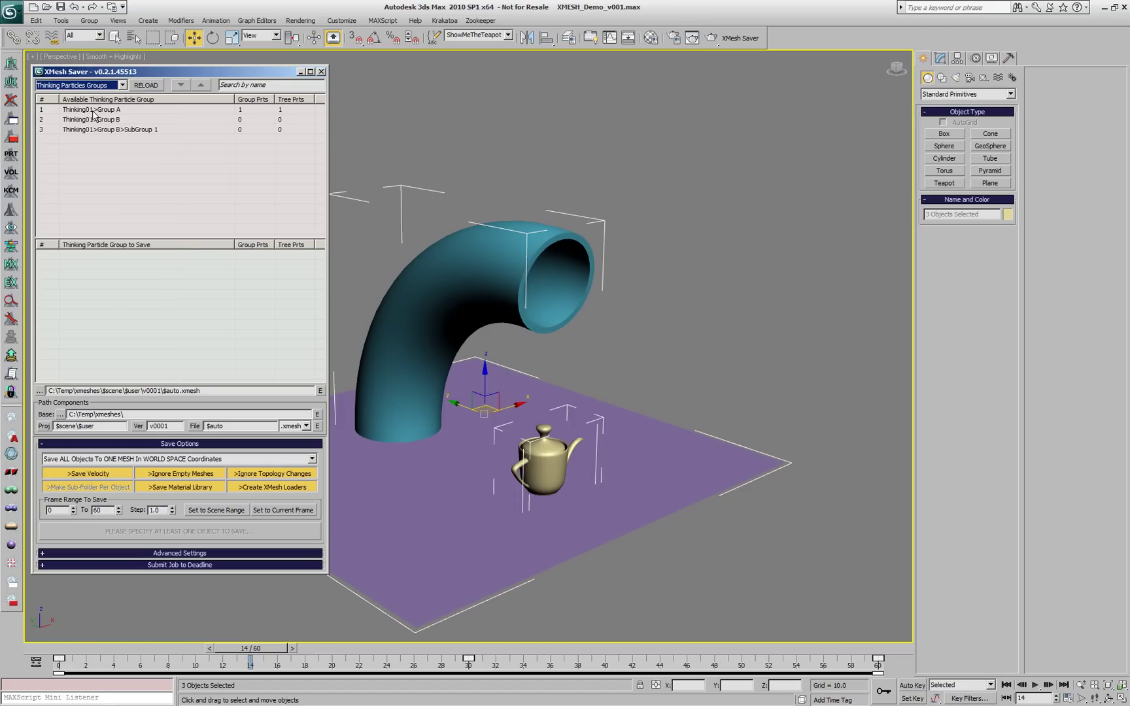
key("Down")
key("Down")
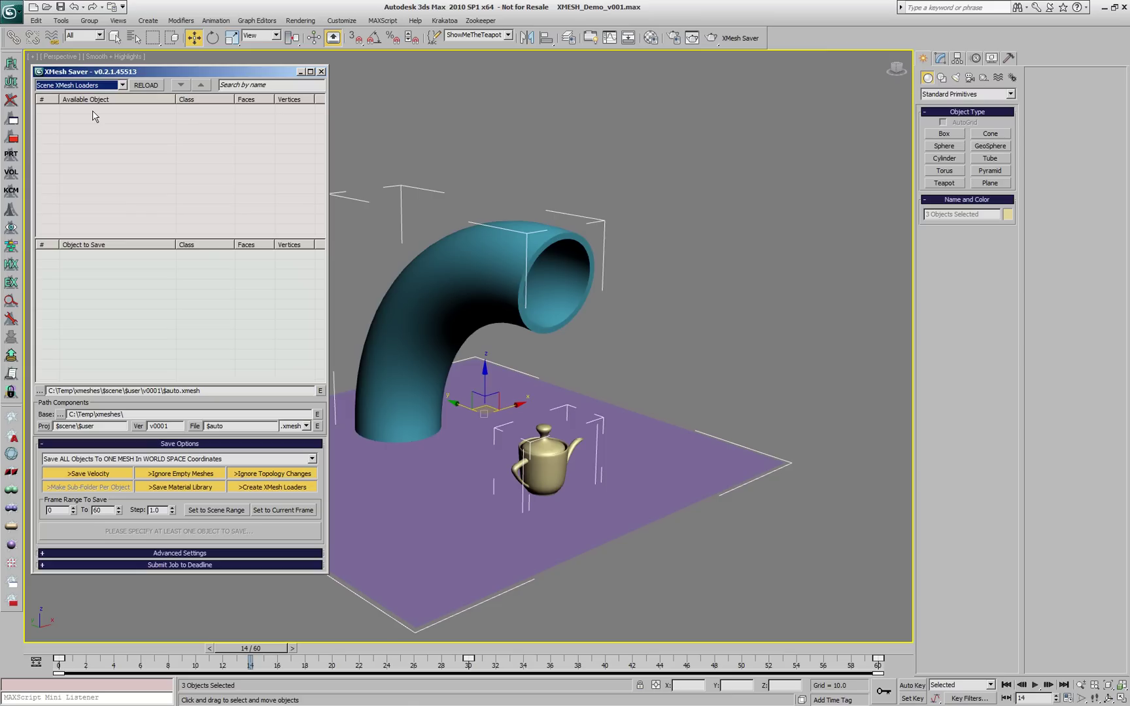
key("Down")
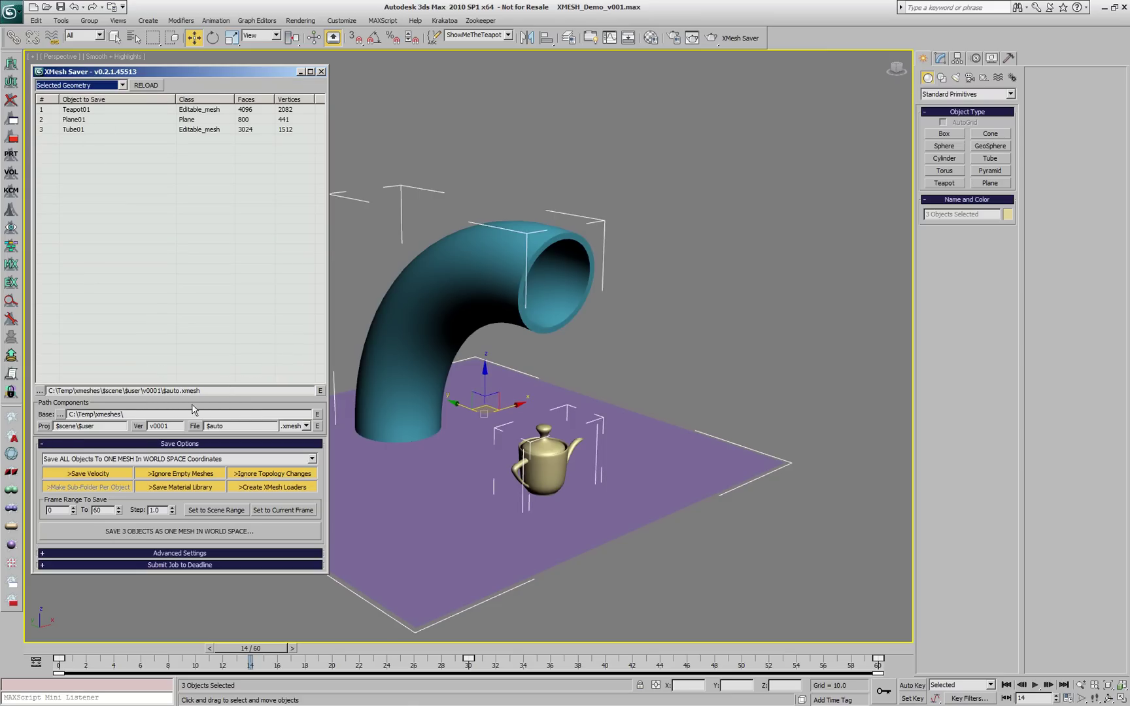
left_click_drag(160, 413, 43, 426)
left_click_drag(181, 427, 140, 432)
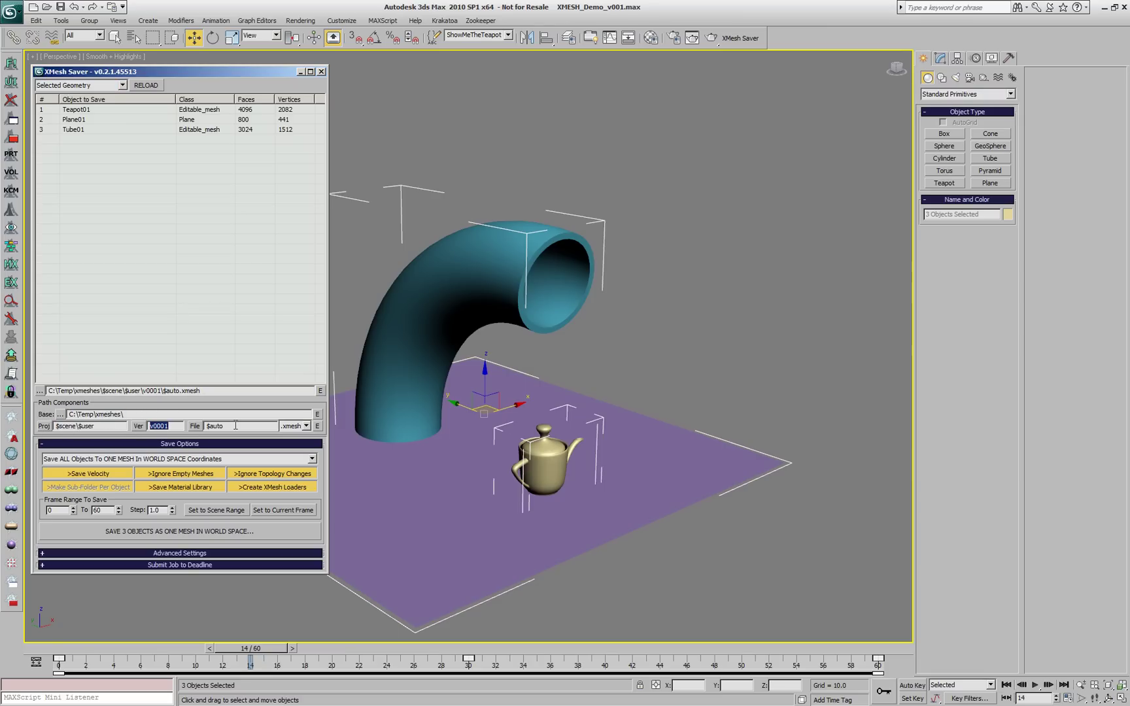
left_click_drag(235, 426, 189, 429)
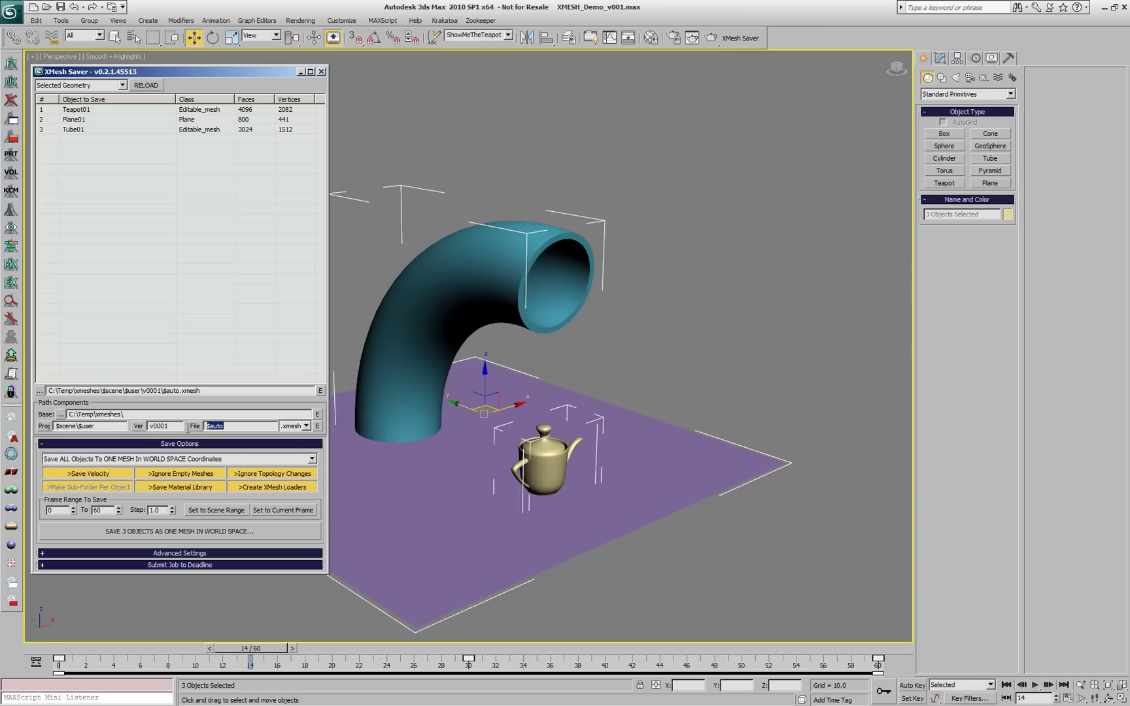
left_click(306, 427)
left_click(306, 428)
left_click(317, 426)
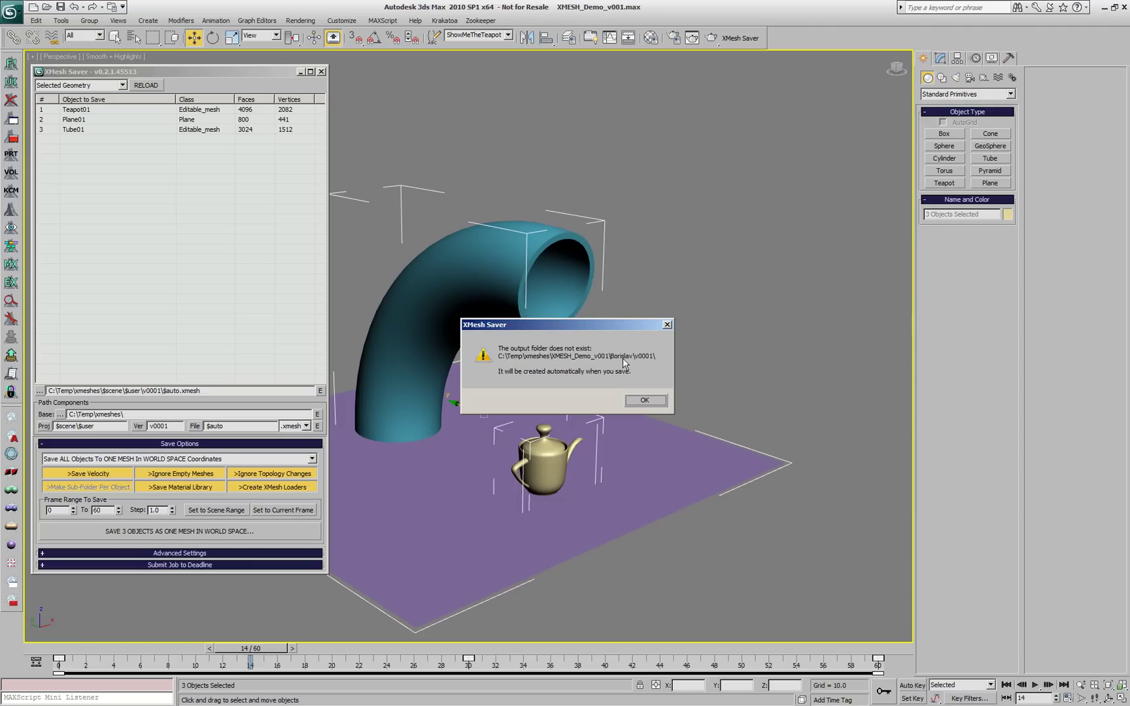
left_click(652, 402)
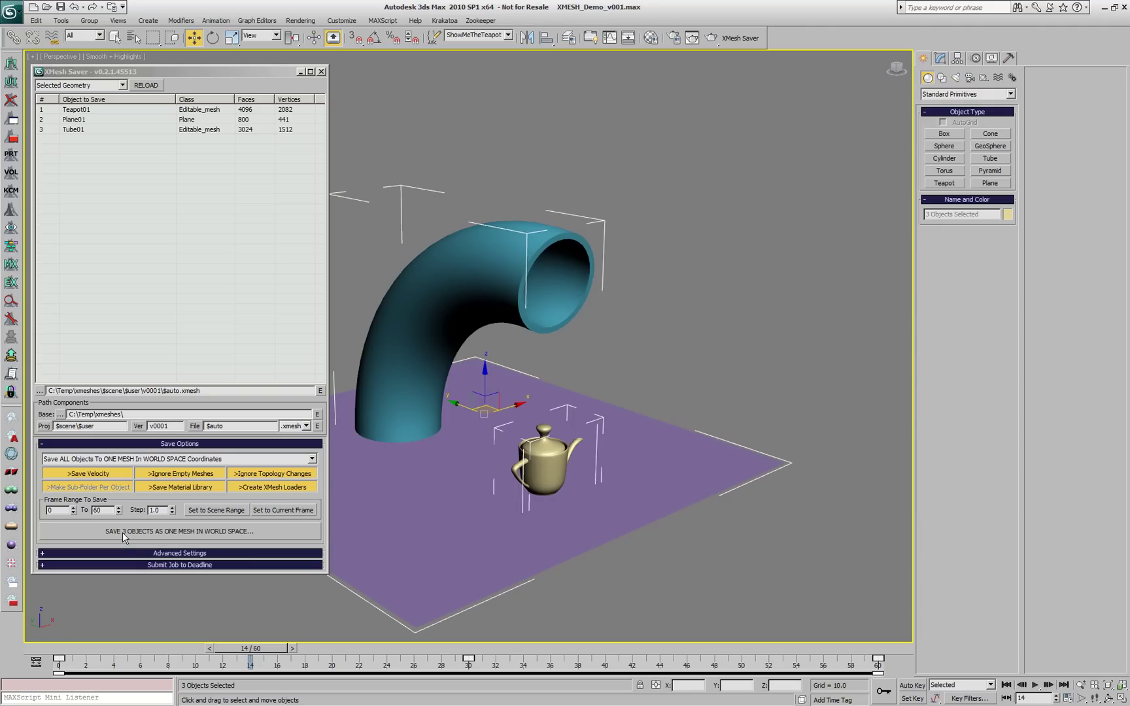
In Advanced Settings, choose object-colour stand-ins and save the 3 objects as one world-space mesh.
left_click(144, 552)
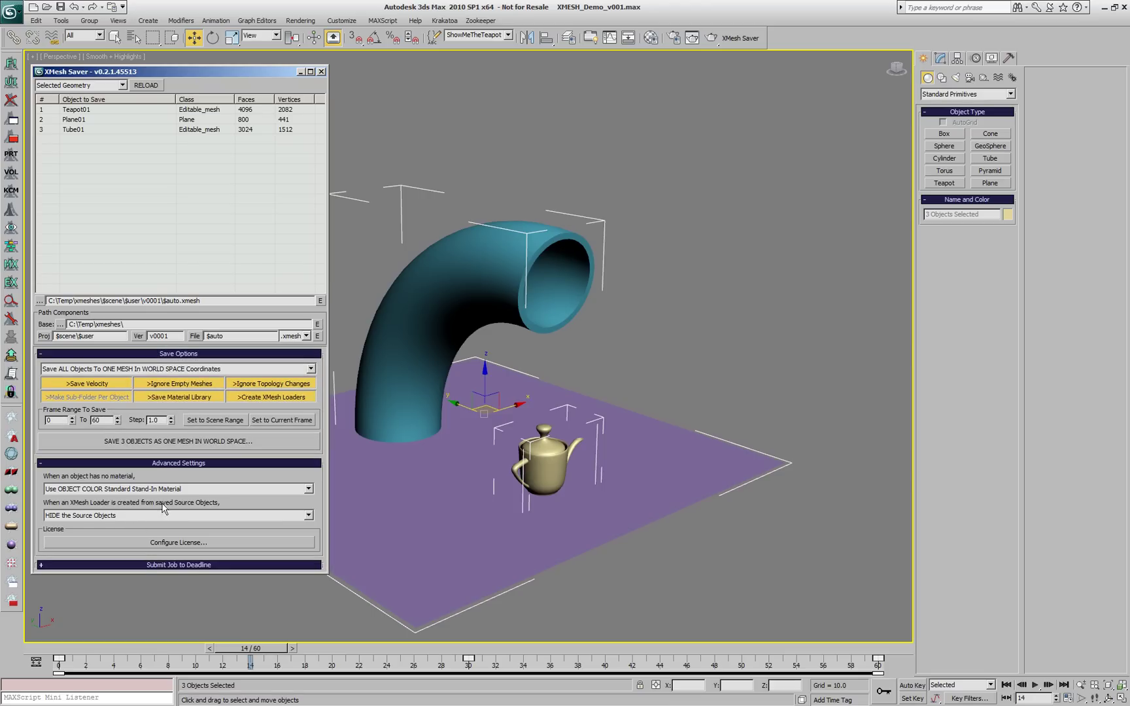
left_click(48, 492)
left_click(75, 522)
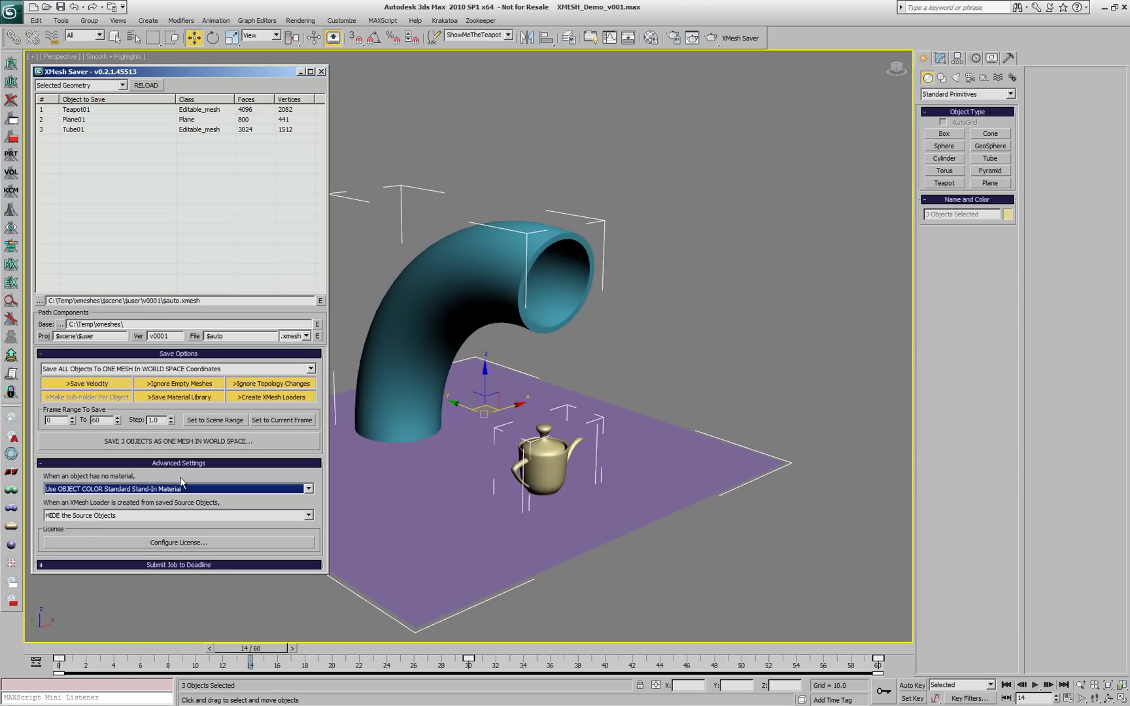
left_click(181, 441)
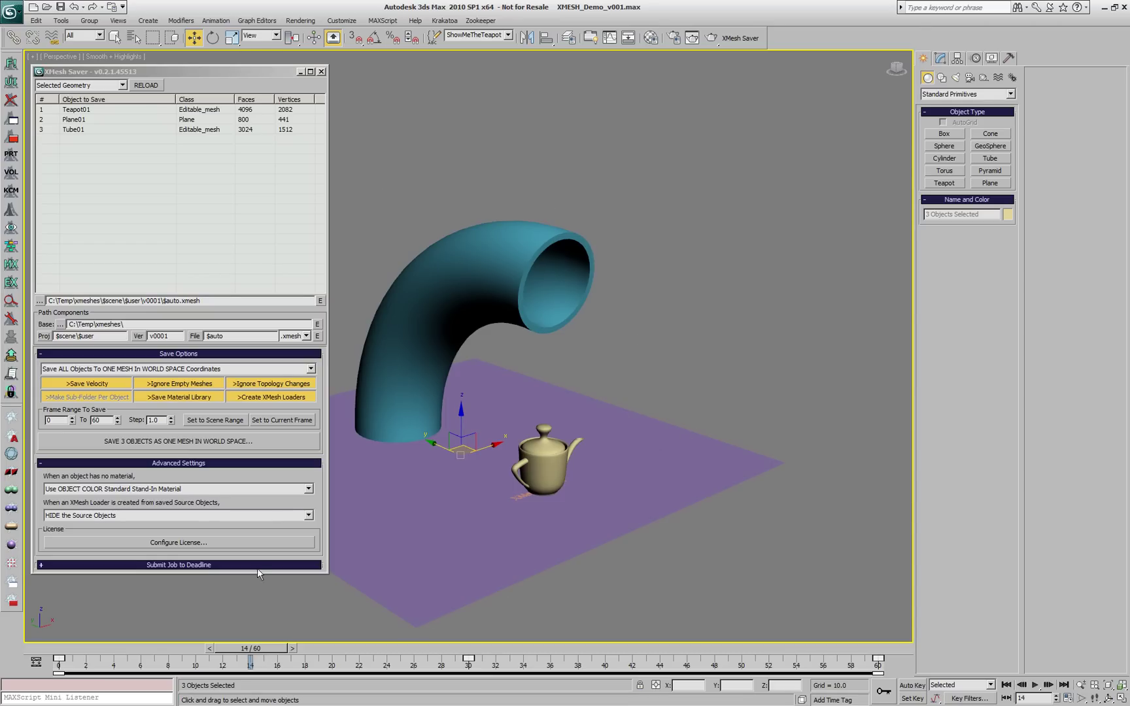
Scrub the cached animation, select the new XMesh Loader and view its sequence path in Modify.
left_click(472, 615)
left_click_drag(251, 648, 468, 649)
key("w")
key("F3")
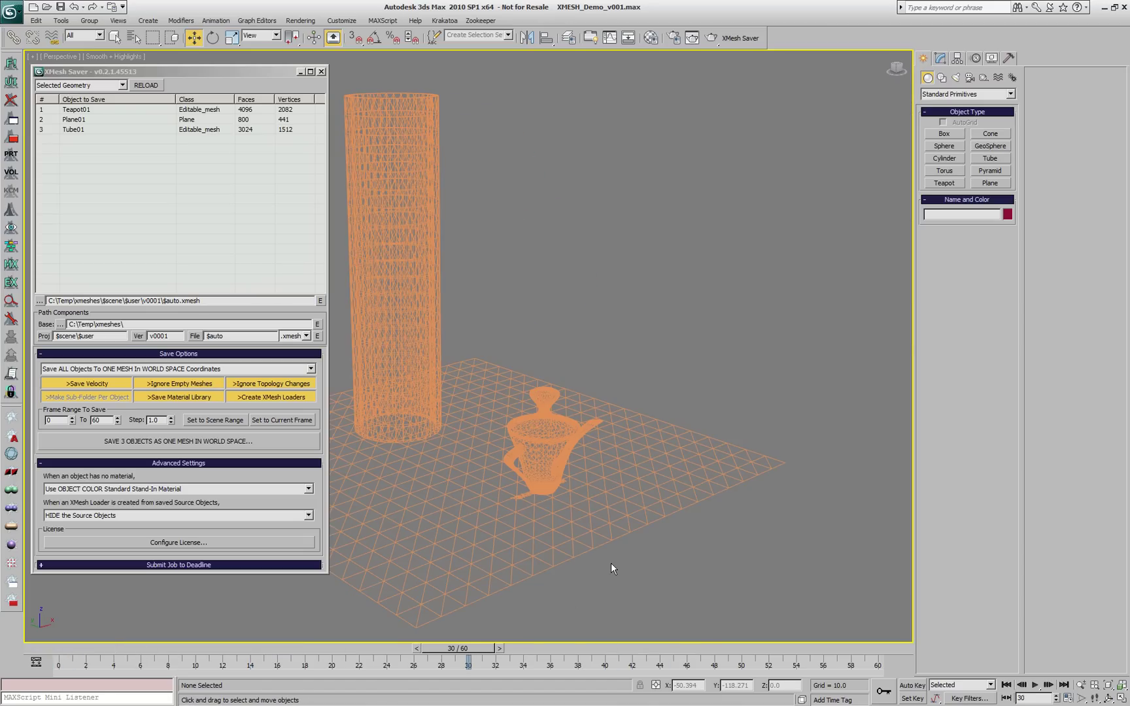
key("F3")
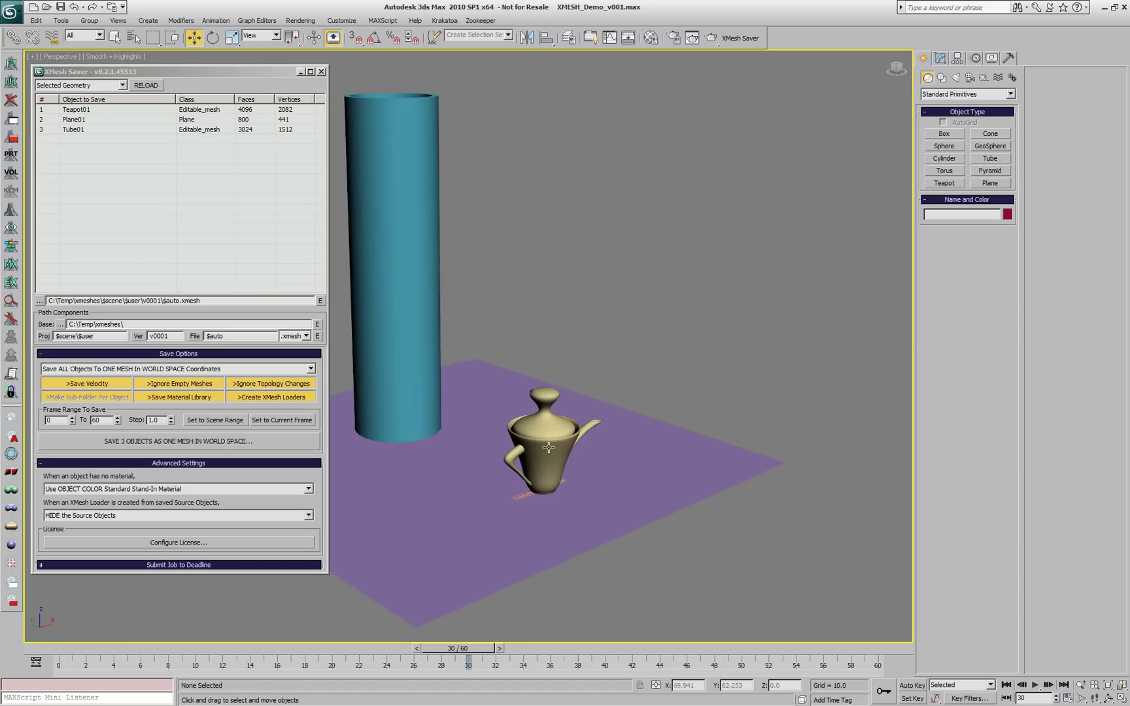
left_click(563, 466)
left_click(941, 58)
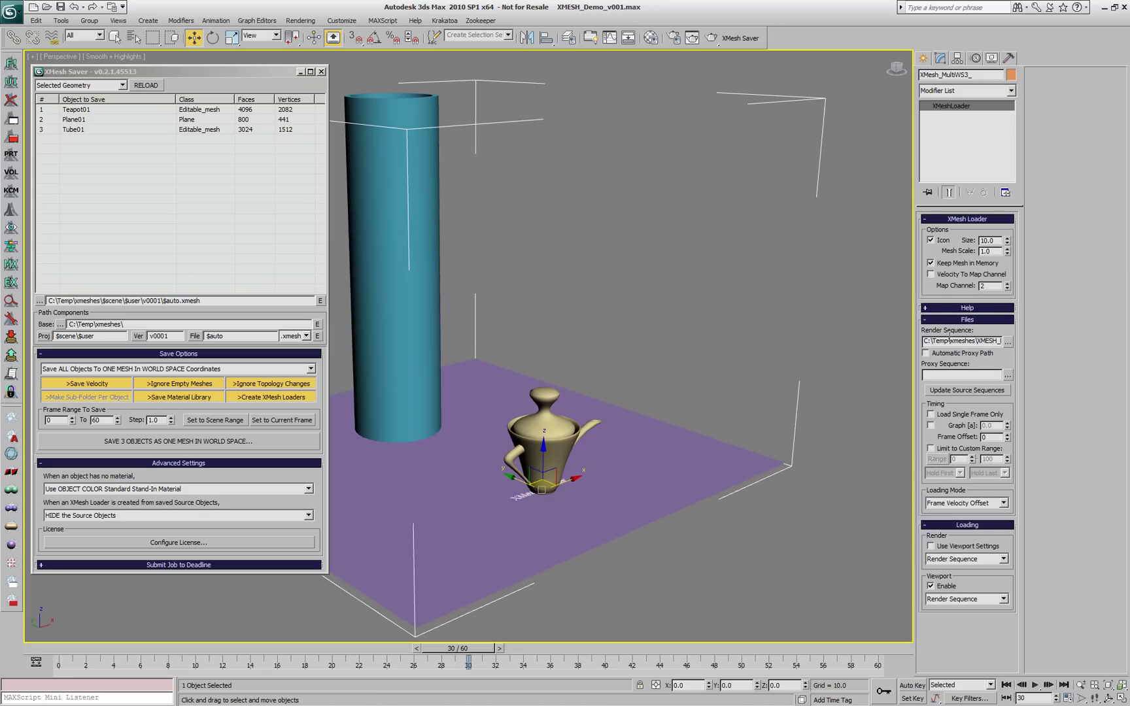
left_click_drag(927, 341, 1016, 341)
Browse the v0001 folder and inspect the .mat, MaterialID, SmoothingGroup and TextureCoord data files.
left_click(318, 337)
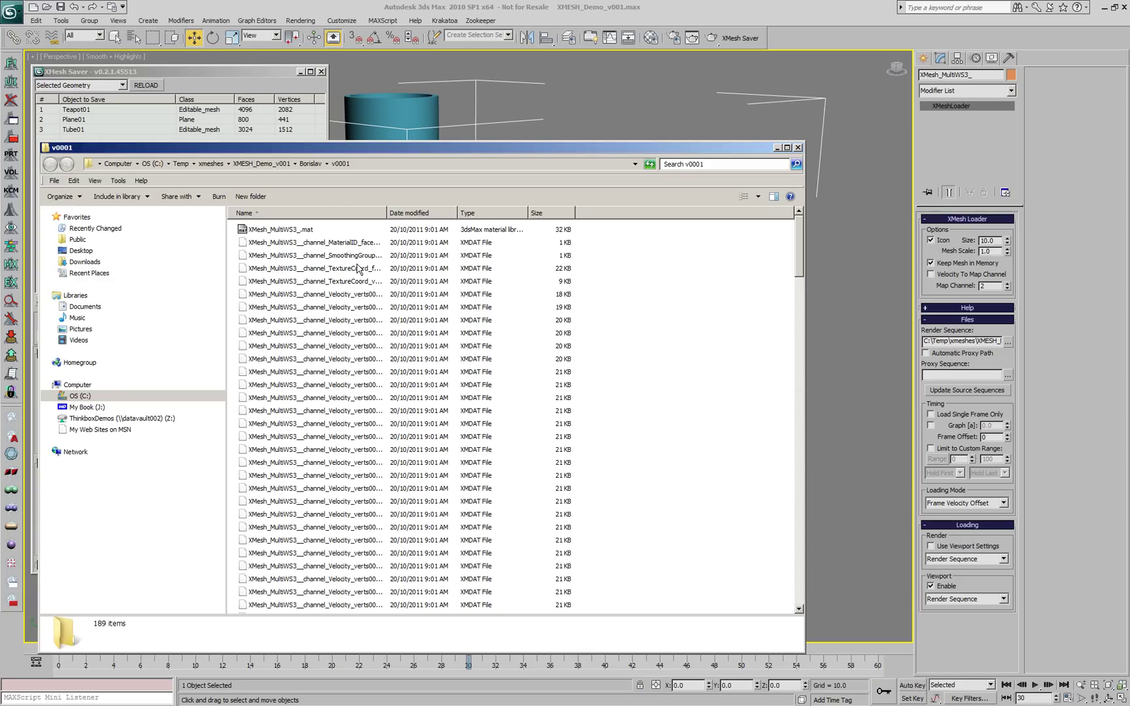
left_click_drag(389, 211, 558, 211)
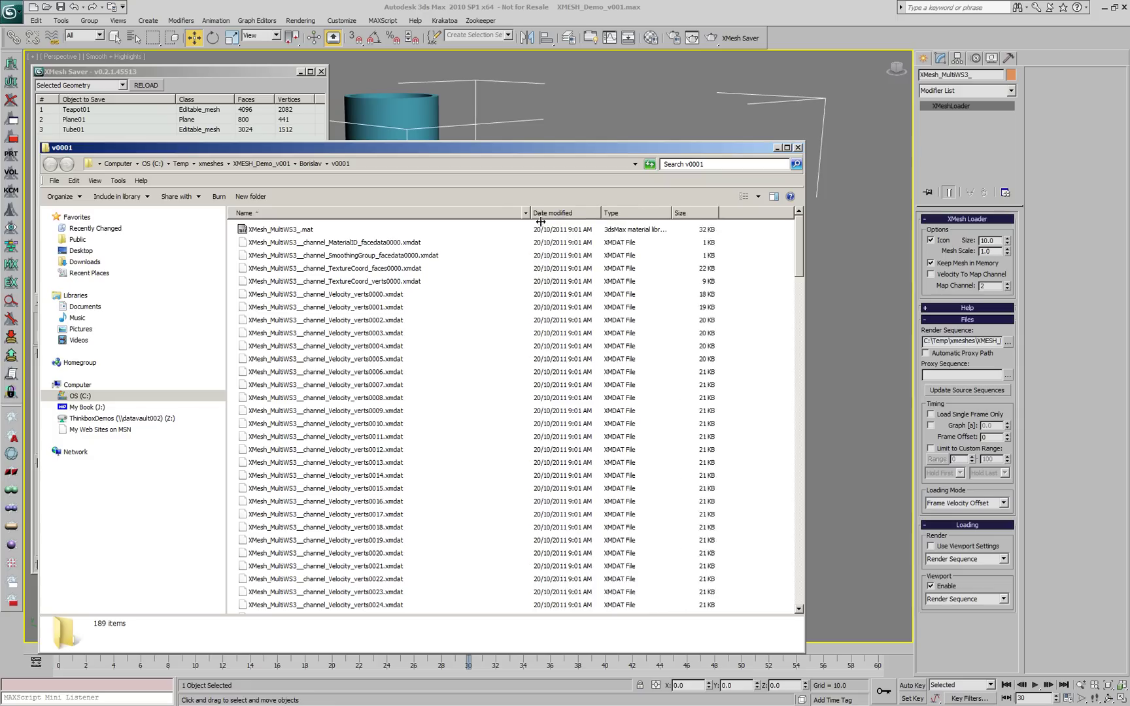
left_click(290, 230)
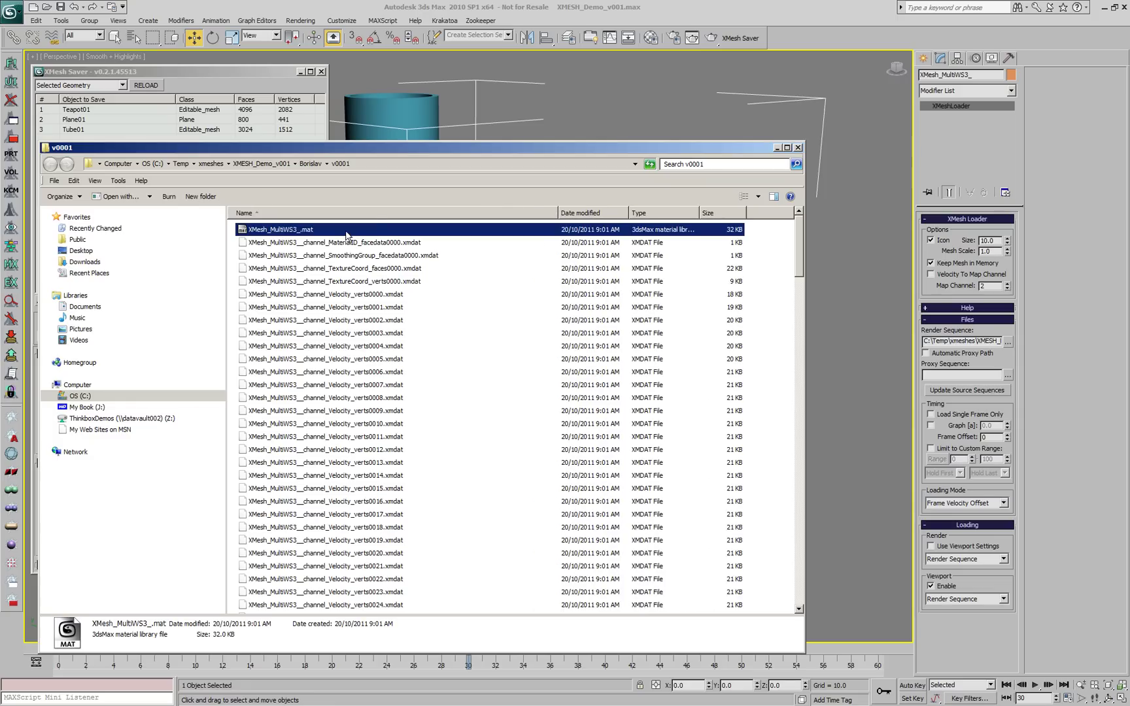
left_click(397, 245)
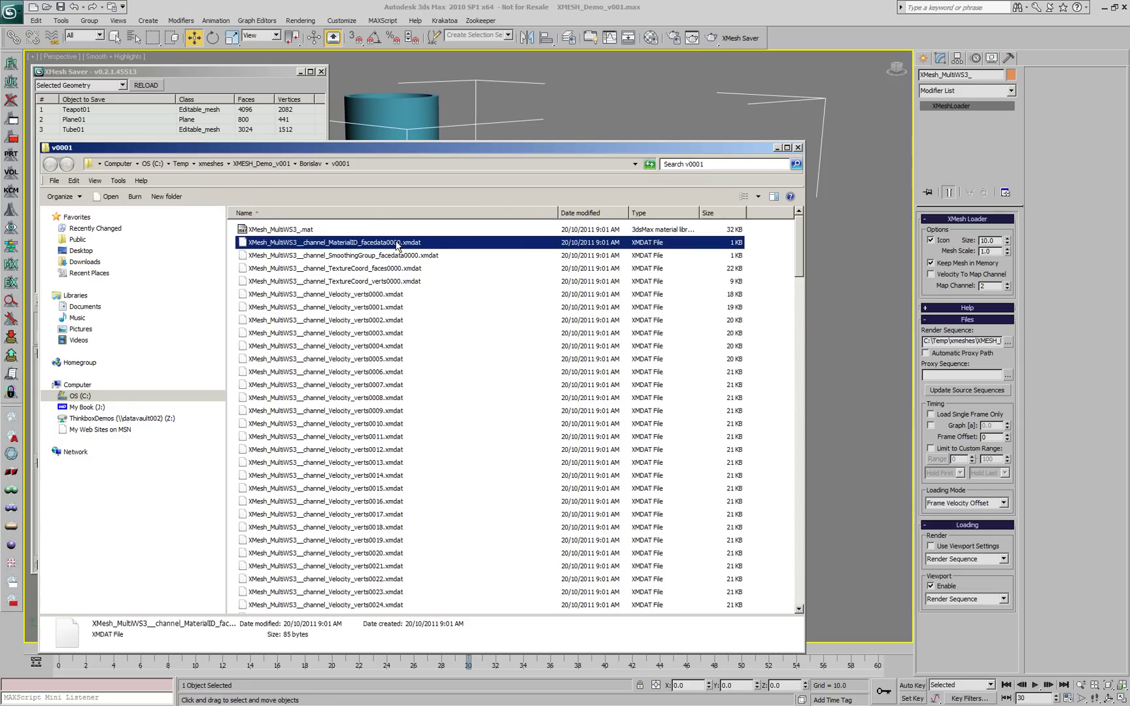
left_click(365, 255)
left_click(363, 271)
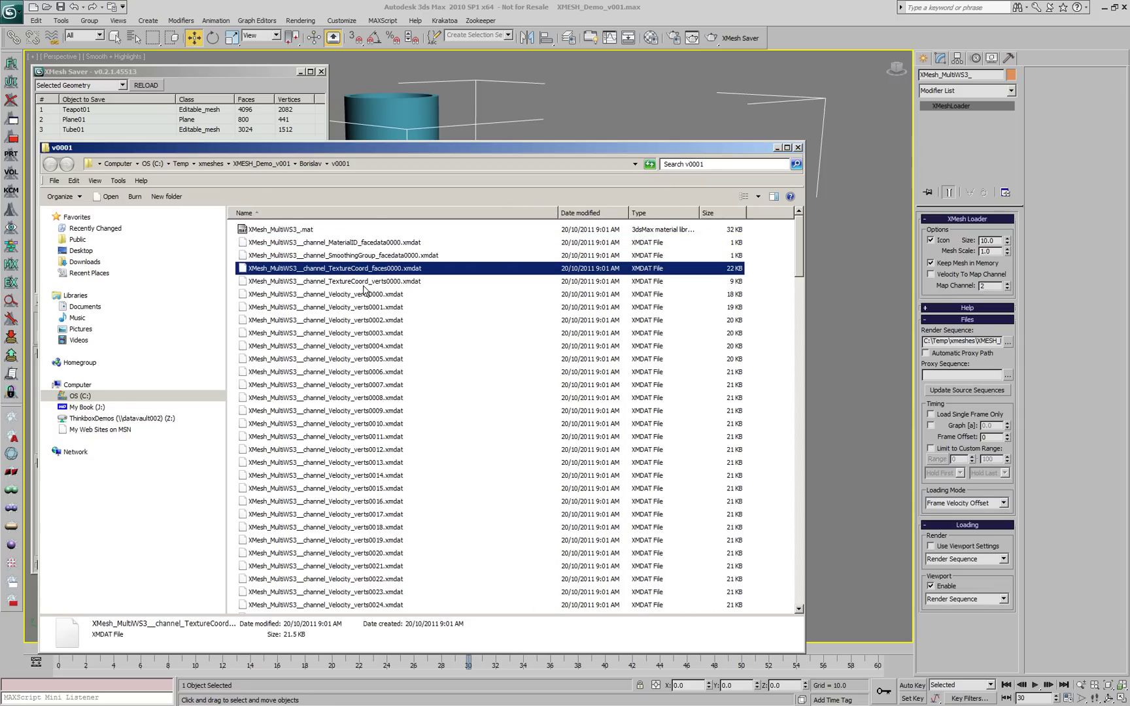
left_click(365, 282)
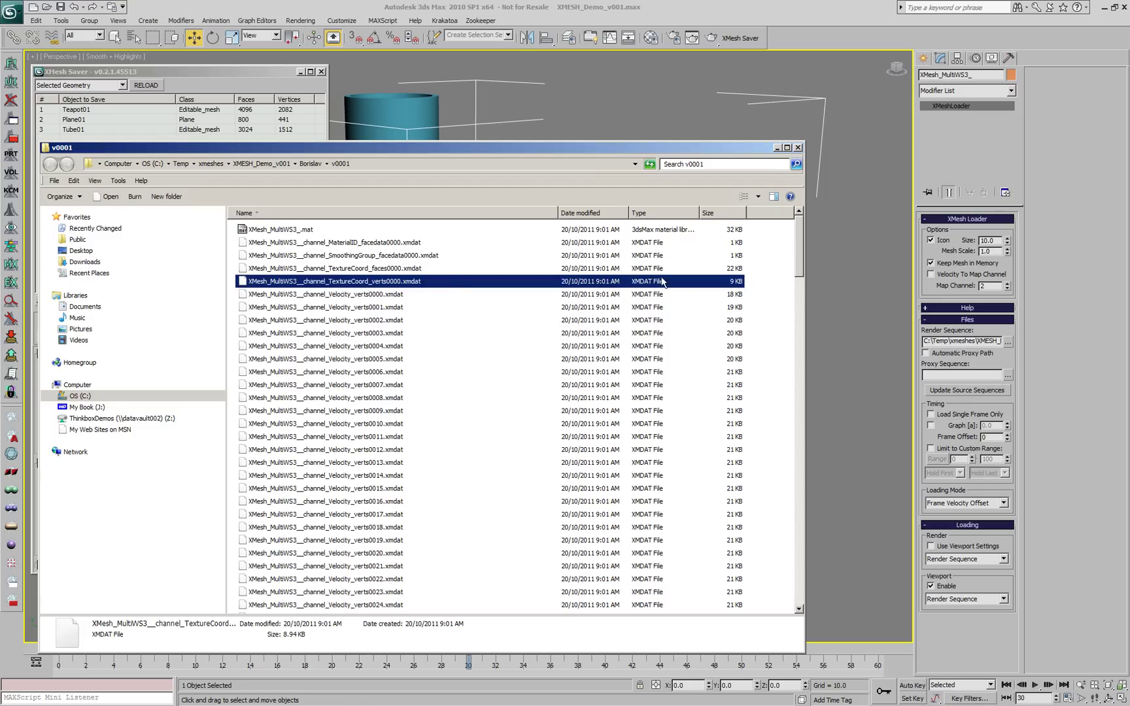
Select the verts0000 through verts0060 files, then XMesh_MultiWS3_0000.xmesh.
left_click_drag(801, 245, 803, 357)
left_click(310, 328)
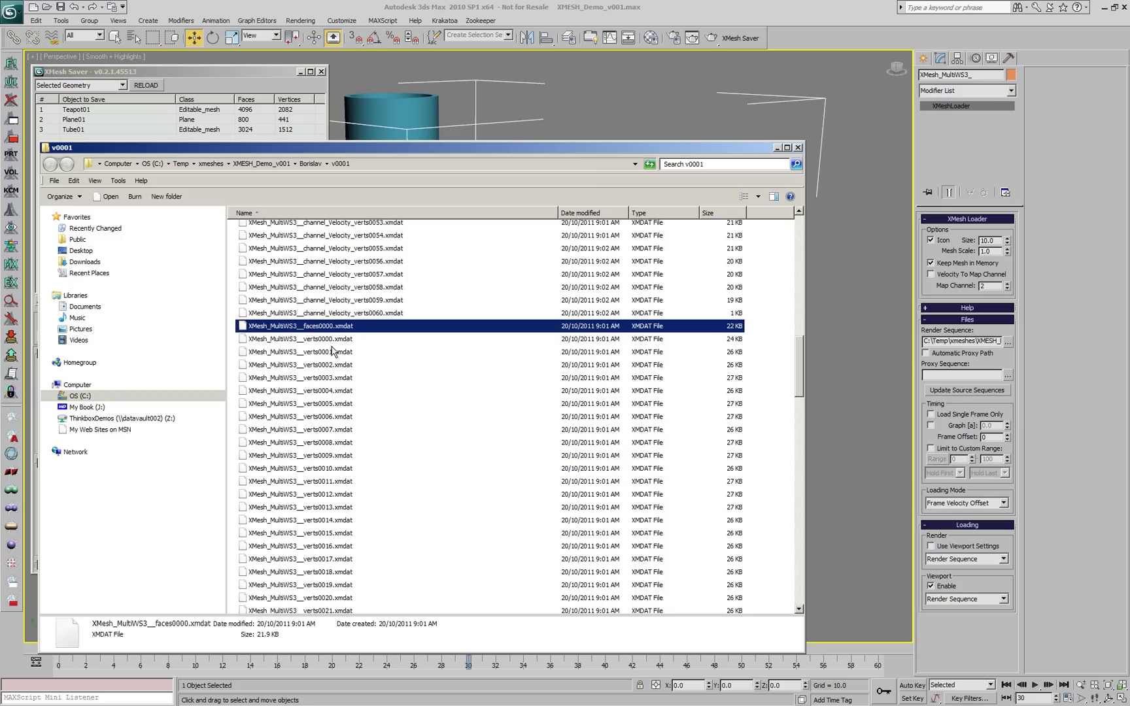
left_click(327, 343)
left_click_drag(803, 379, 799, 474)
left_click(330, 512, "shift")
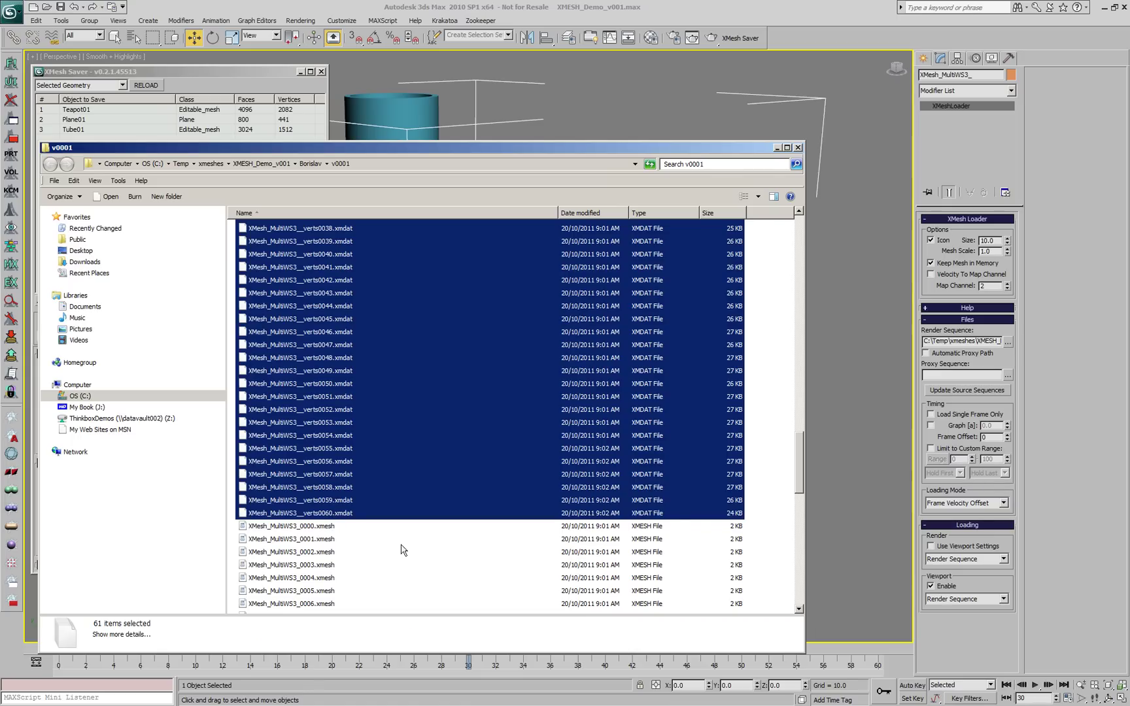
left_click(298, 529)
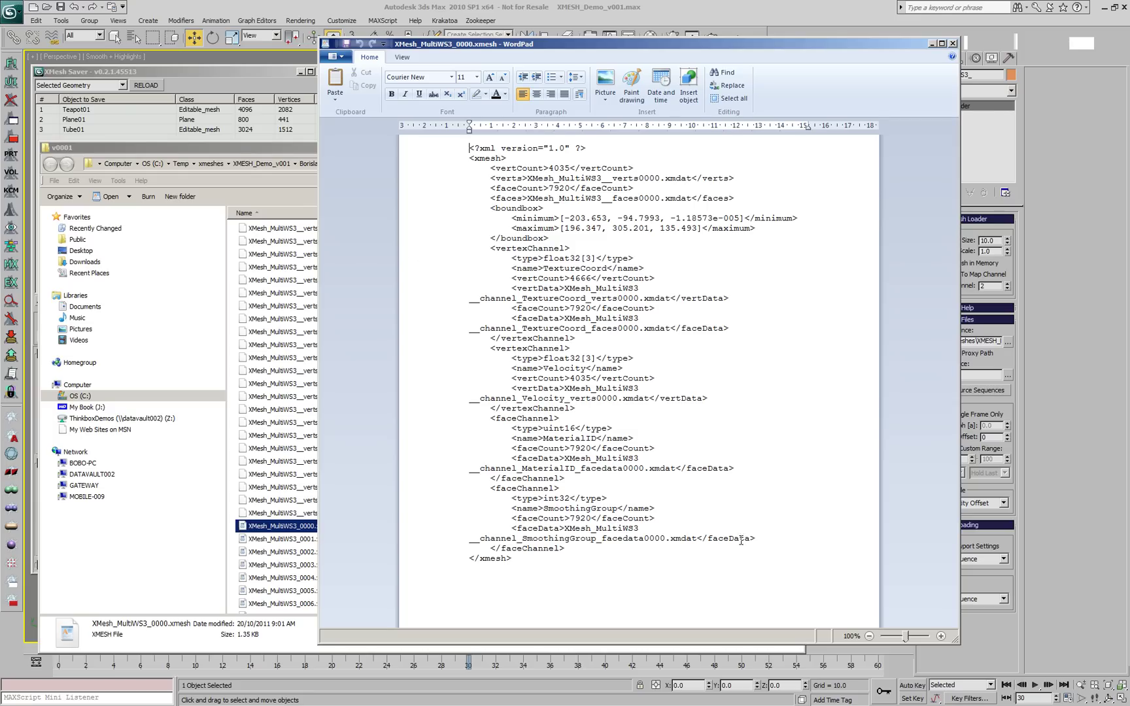
left_click(953, 45)
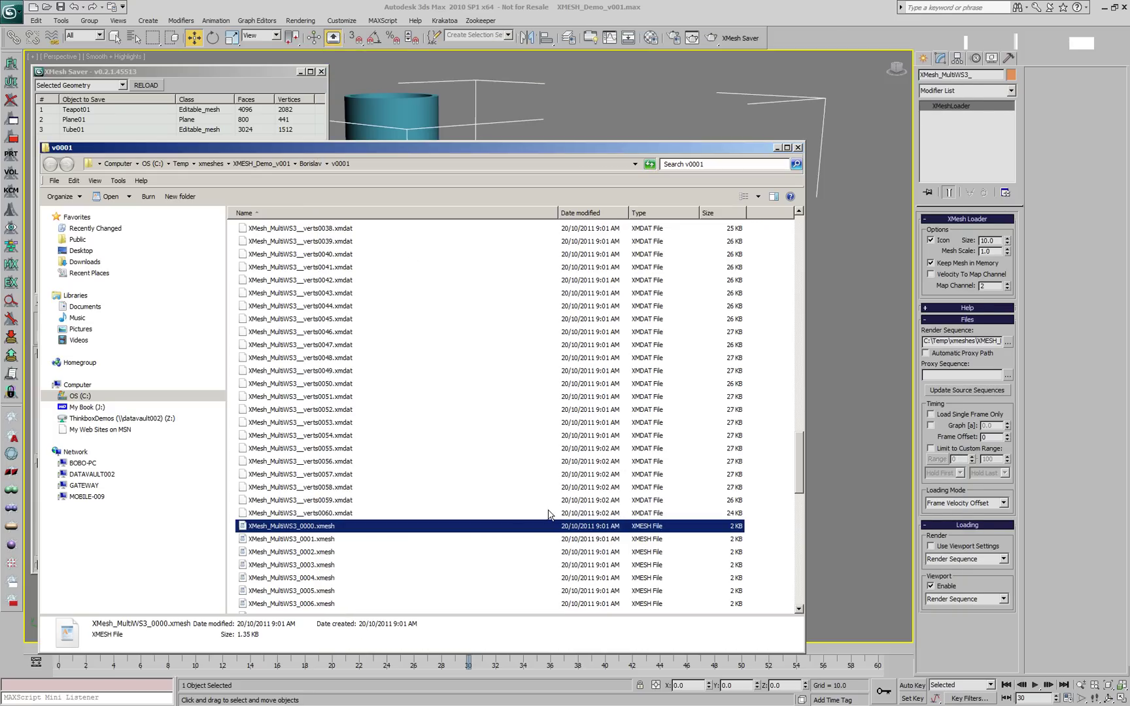
scroll(799, 470, "down", 2)
left_click_drag(800, 471, 806, 514)
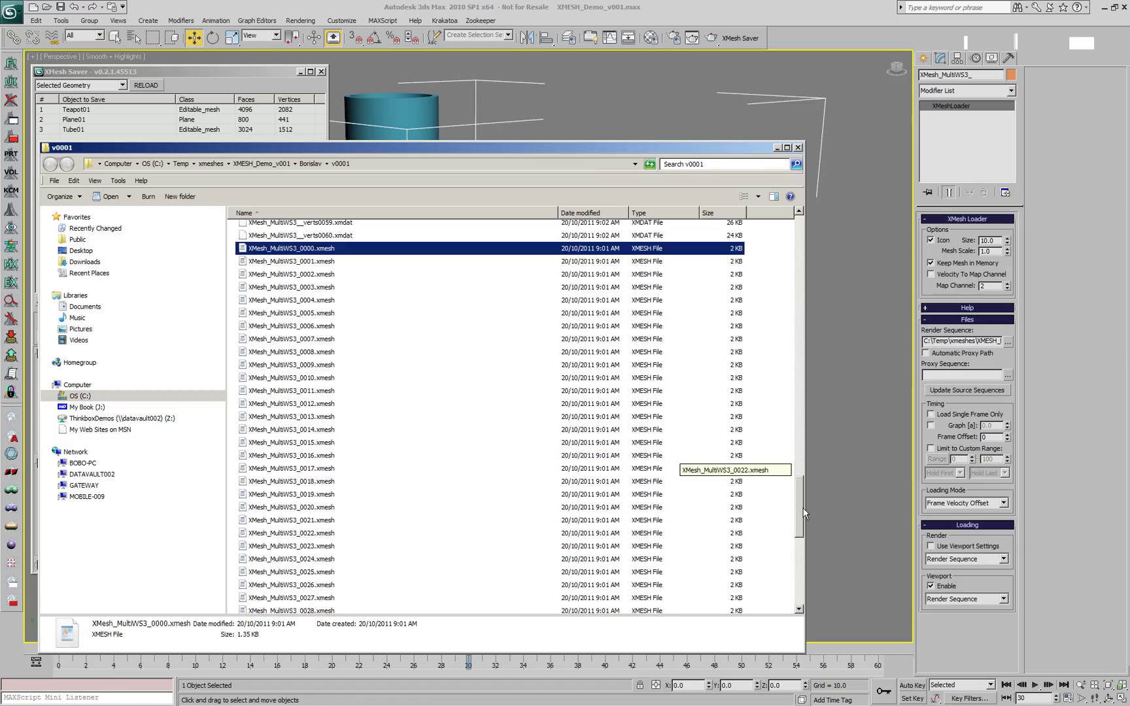
double_click(333, 507)
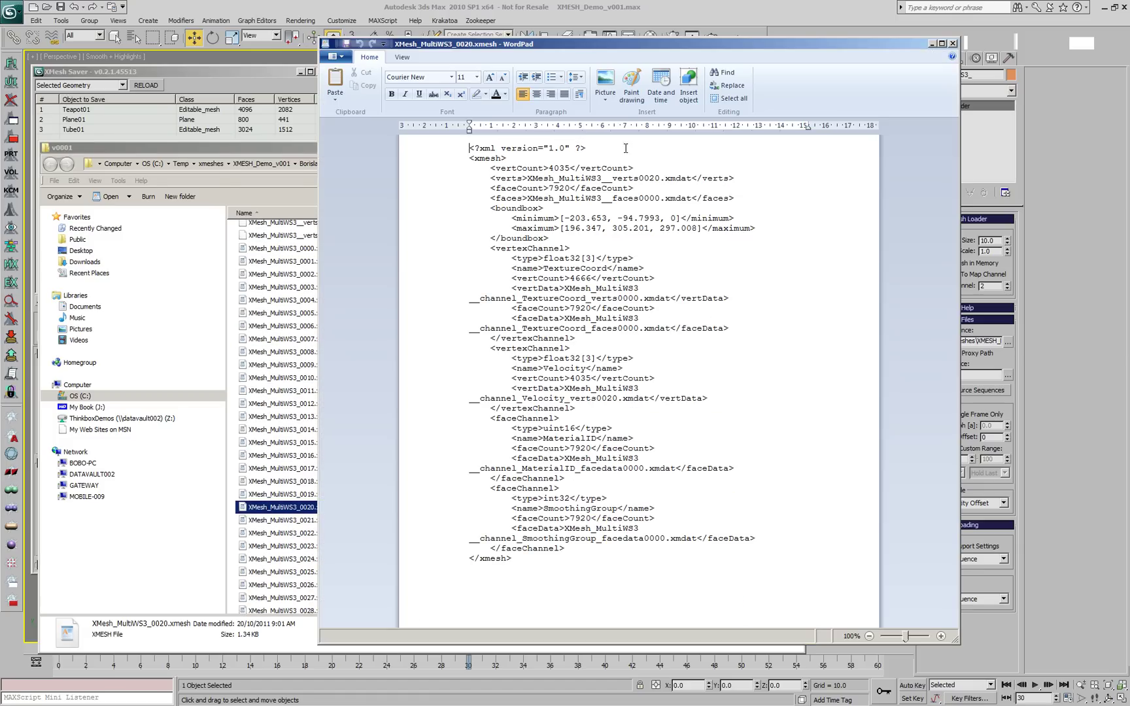
double_click(651, 178)
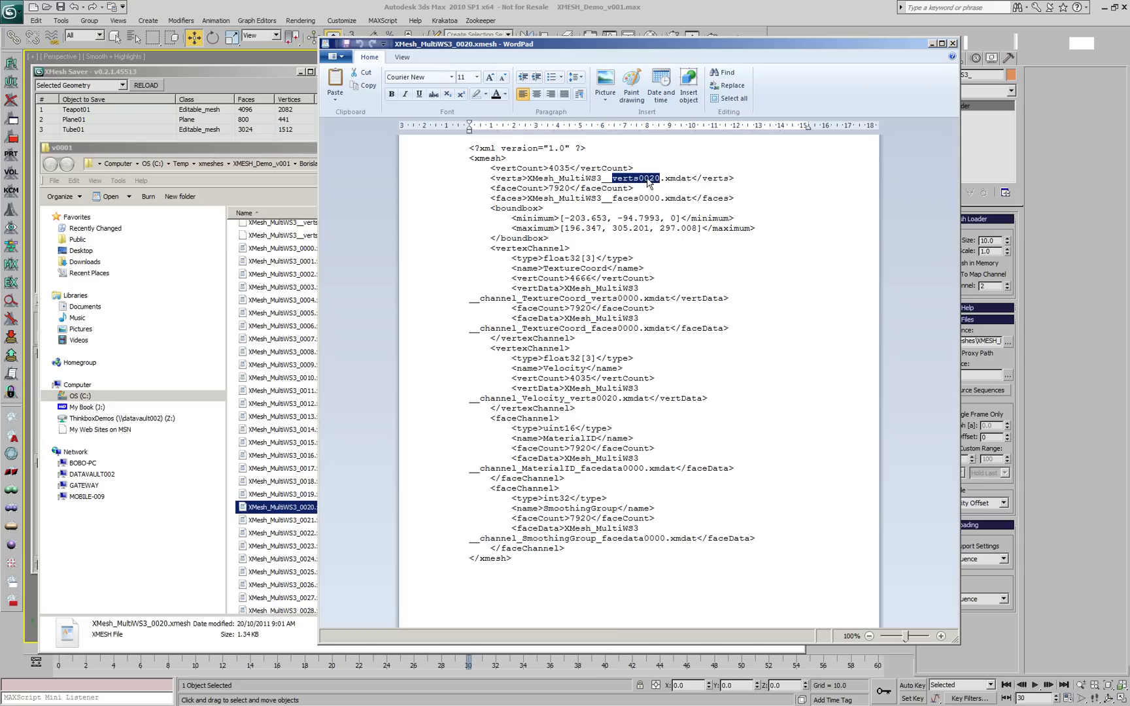
double_click(629, 199)
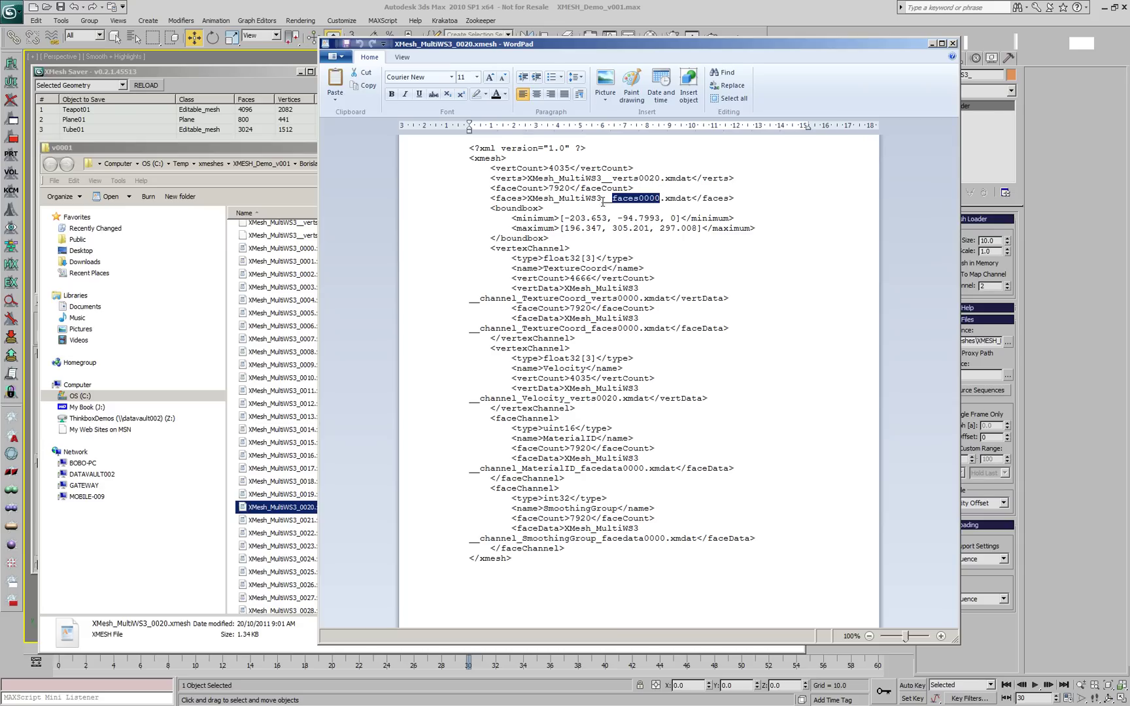
left_click(953, 44)
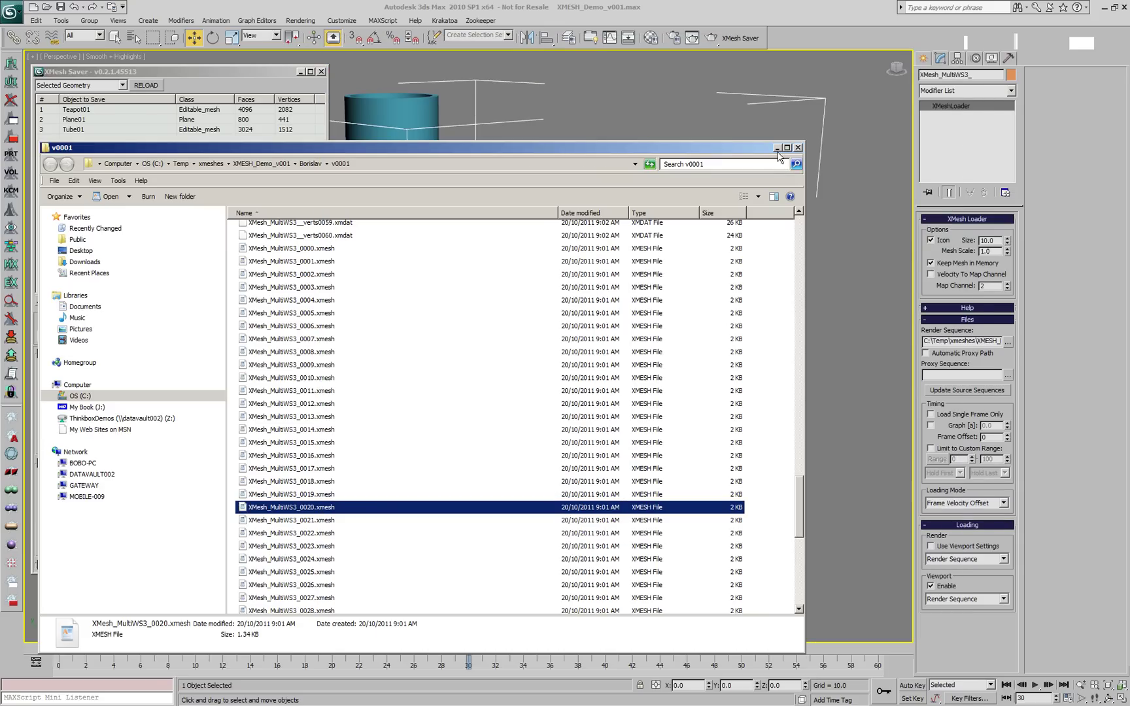
Set missing-material handling to no stand-in, delete the old loader and re-save the three objects.
left_click(798, 147)
left_click(742, 334)
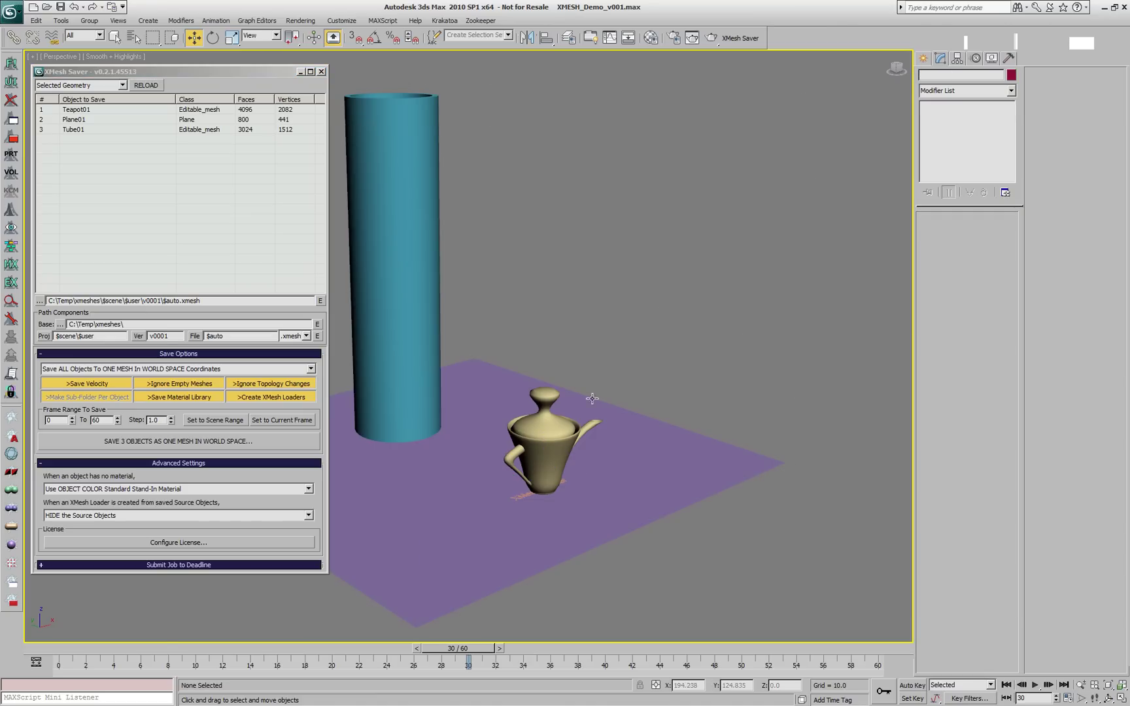
left_click_drag(156, 648, 121, 647)
left_click(111, 491)
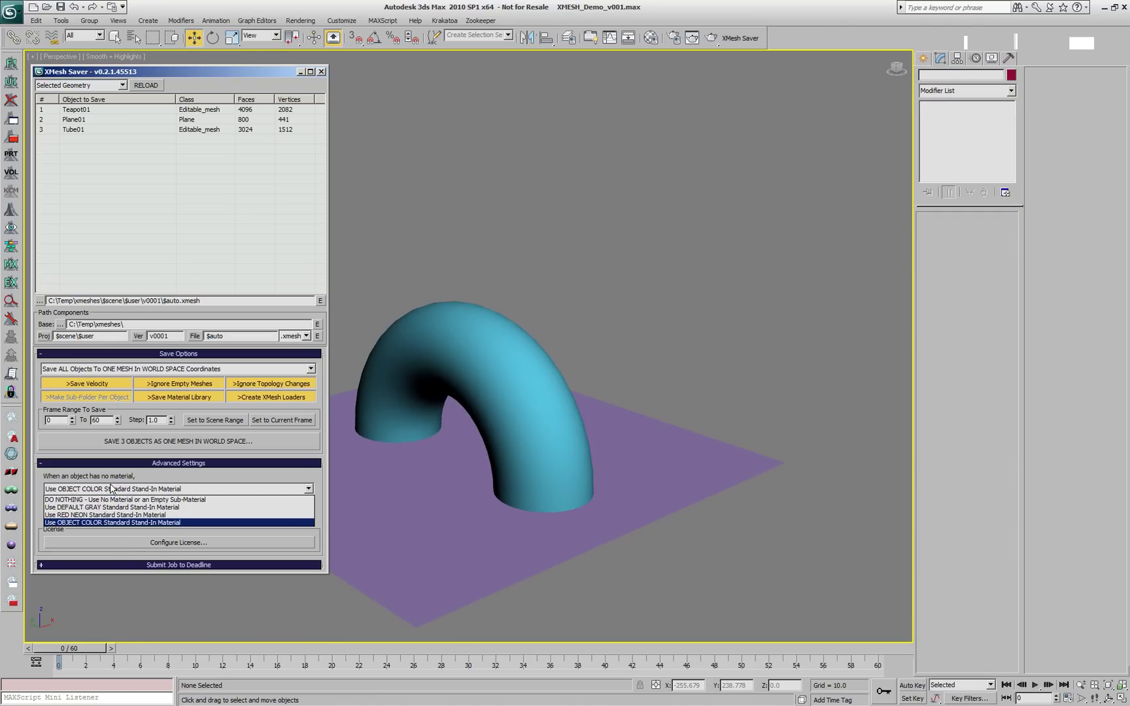
left_click(92, 499)
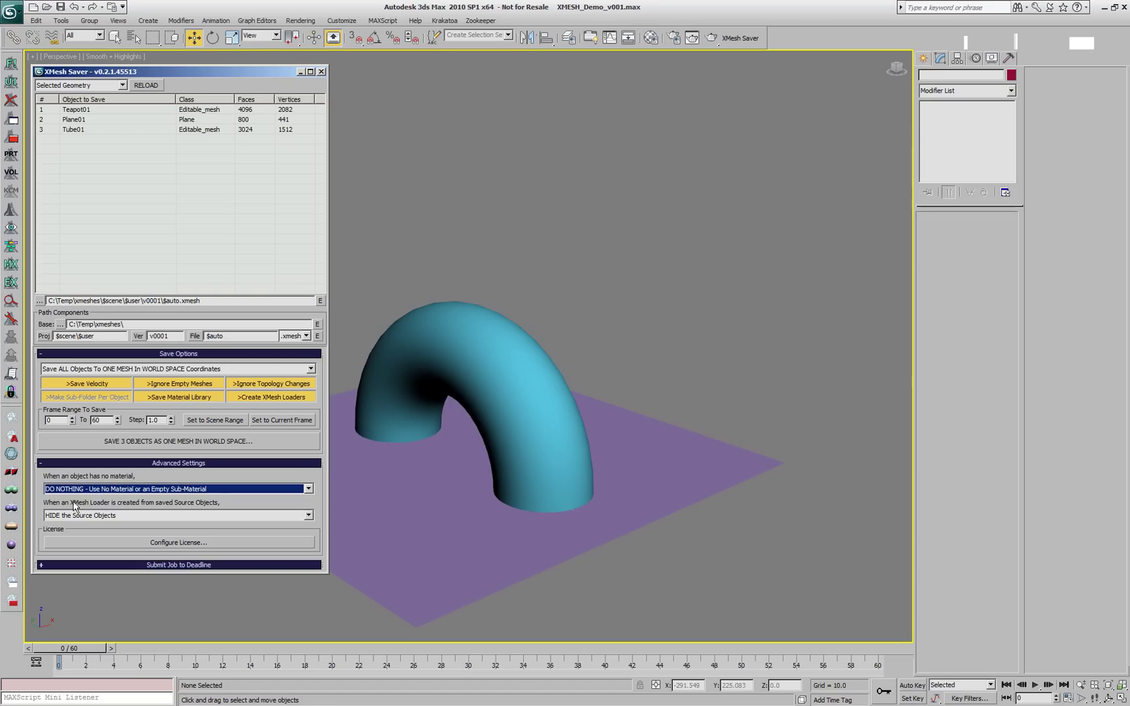
left_click(618, 476)
key("Delete")
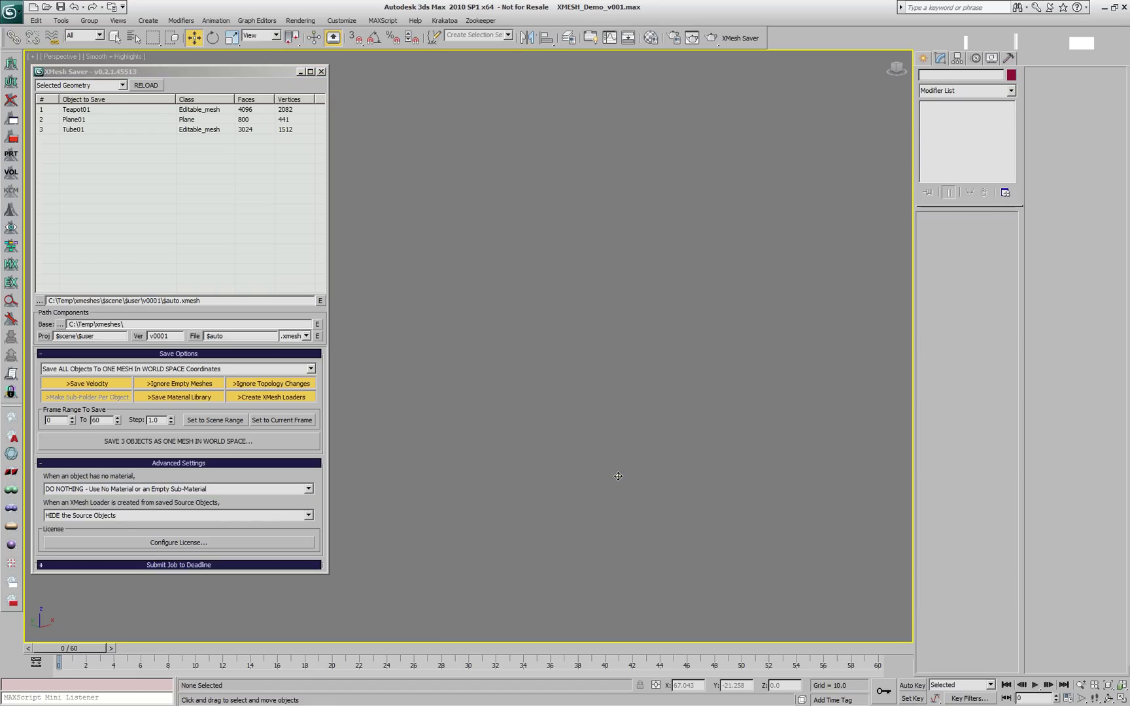
left_click(149, 441)
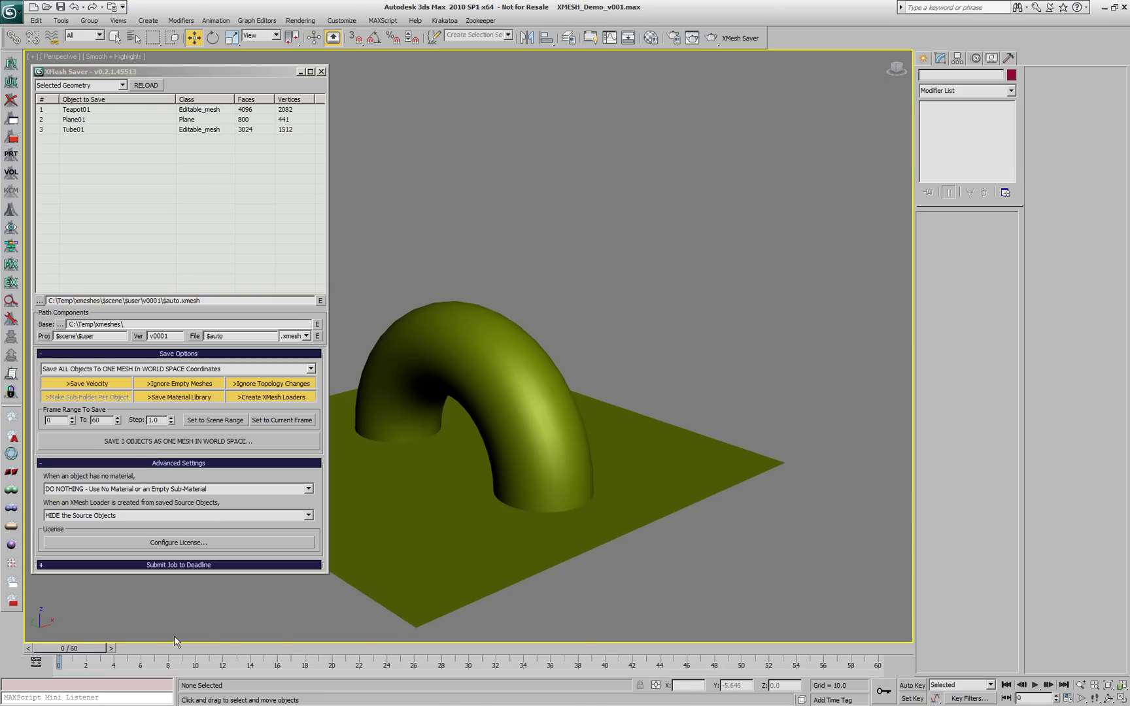
Check the new loader, then switch to the DEFAULT GRAY stand-in and re-save as one mesh.
left_click_drag(68, 648, 248, 654)
key("w")
left_click(445, 513)
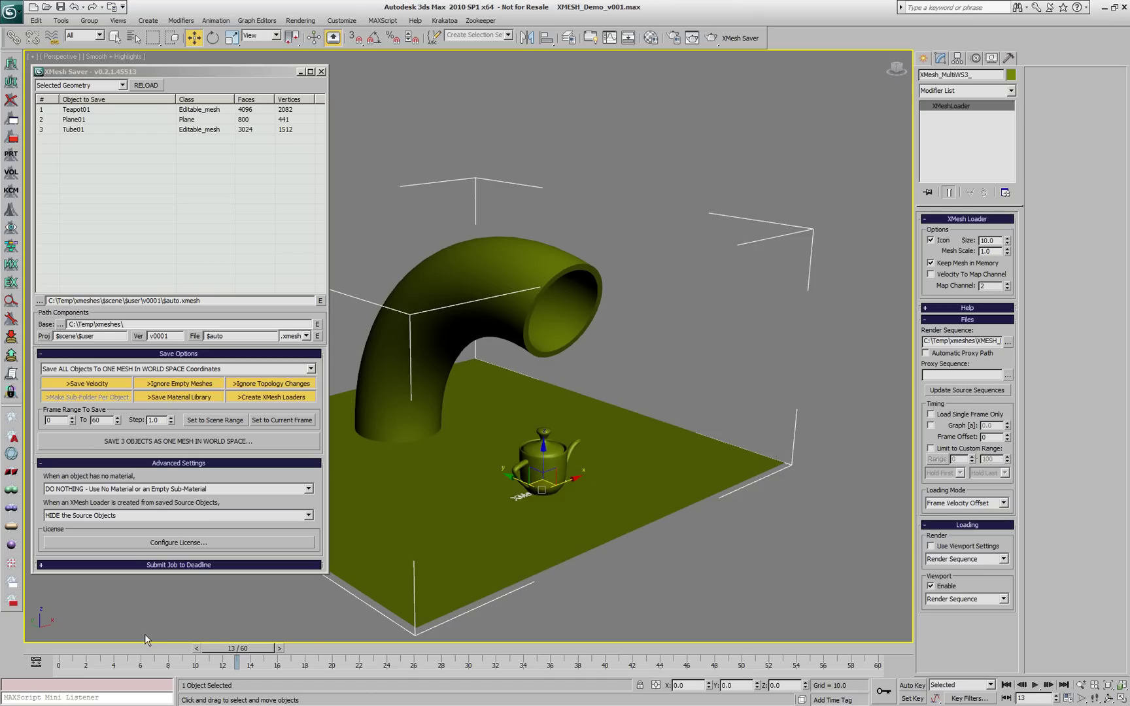
left_click(120, 491)
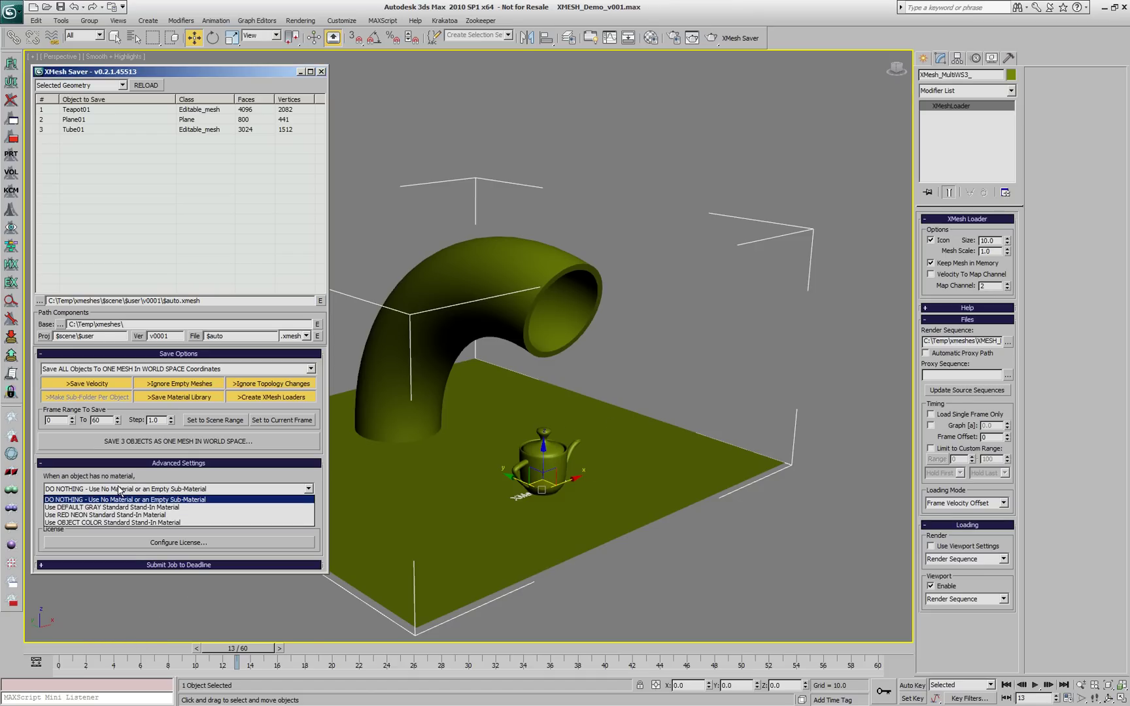
left_click(122, 507)
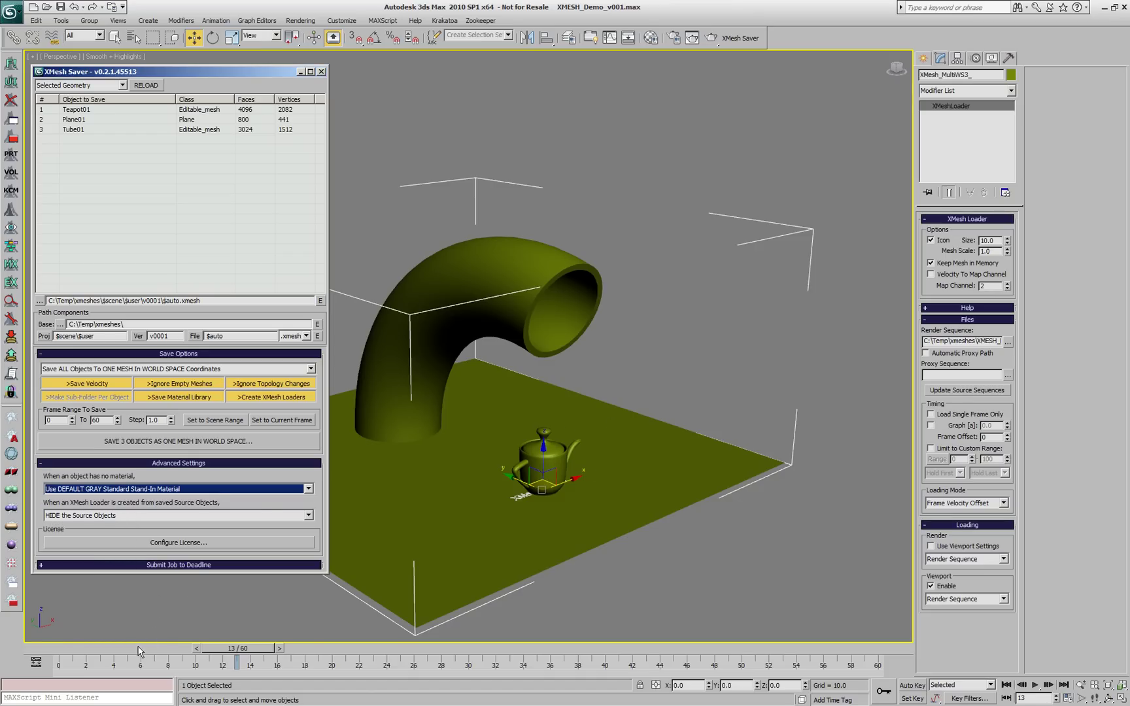
left_click(146, 447)
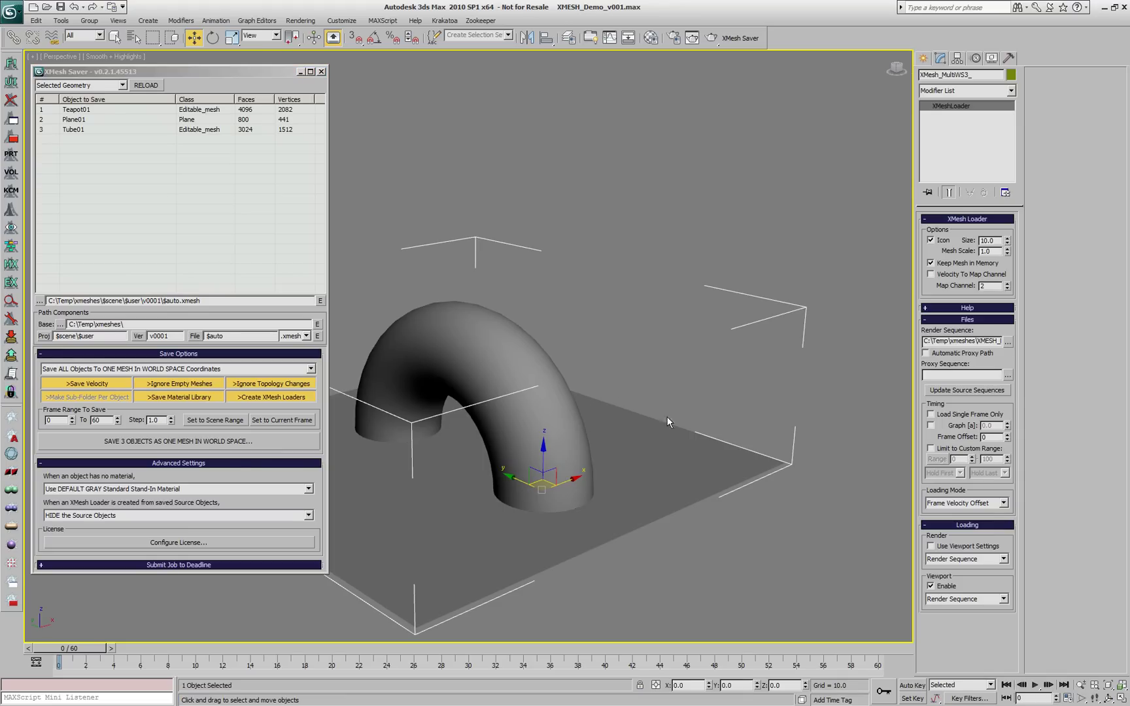
Check the gray result at frame 11 and delete the gray-material loader.
left_click_drag(86, 647, 227, 644)
key("w")
left_click(697, 542)
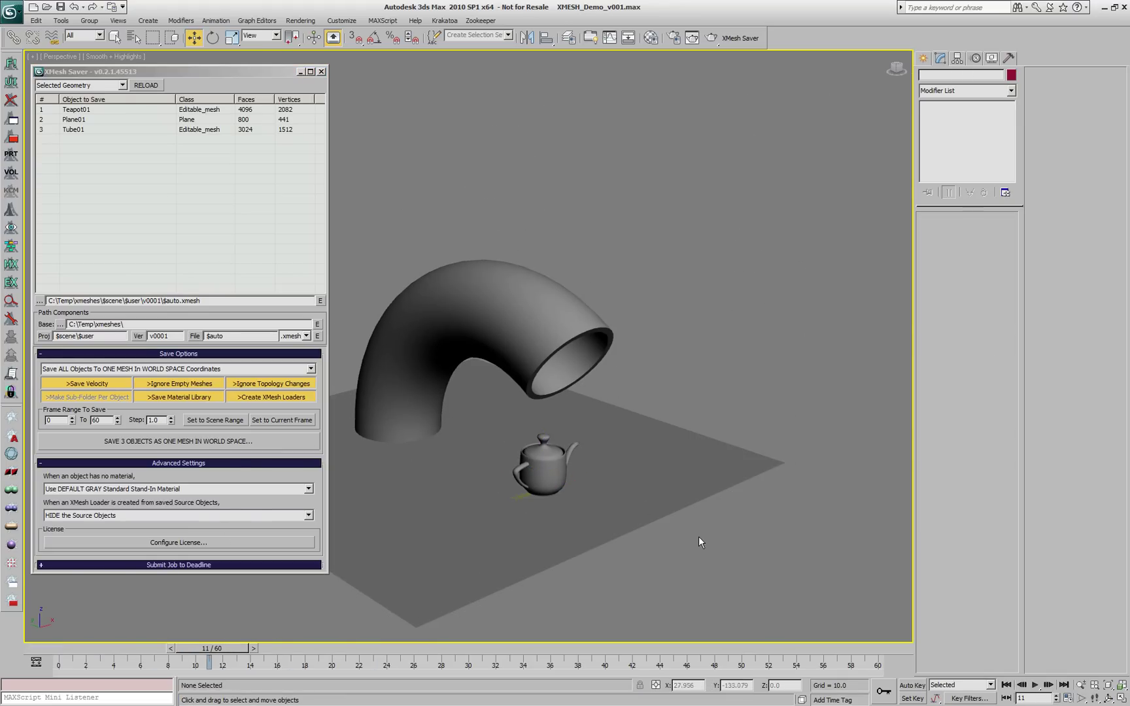
left_click(635, 466)
key("Delete")
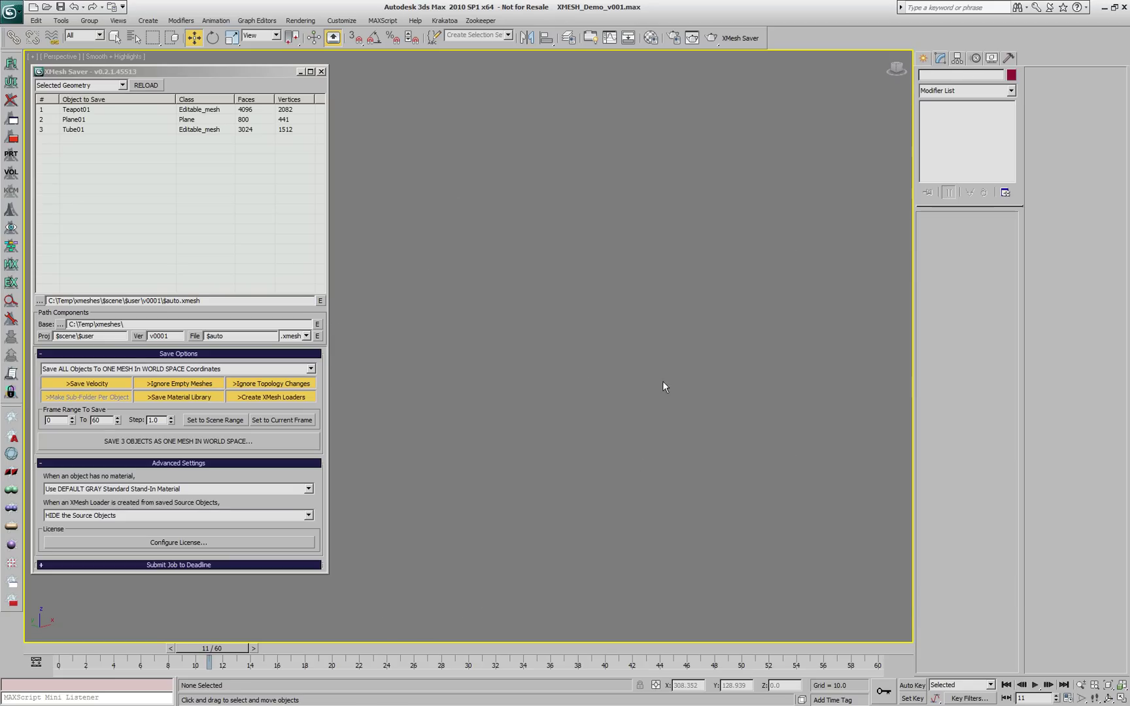
Pick the ShowMeTheTeapot selection set and confirm unhiding its hidden objects.
left_click(483, 36)
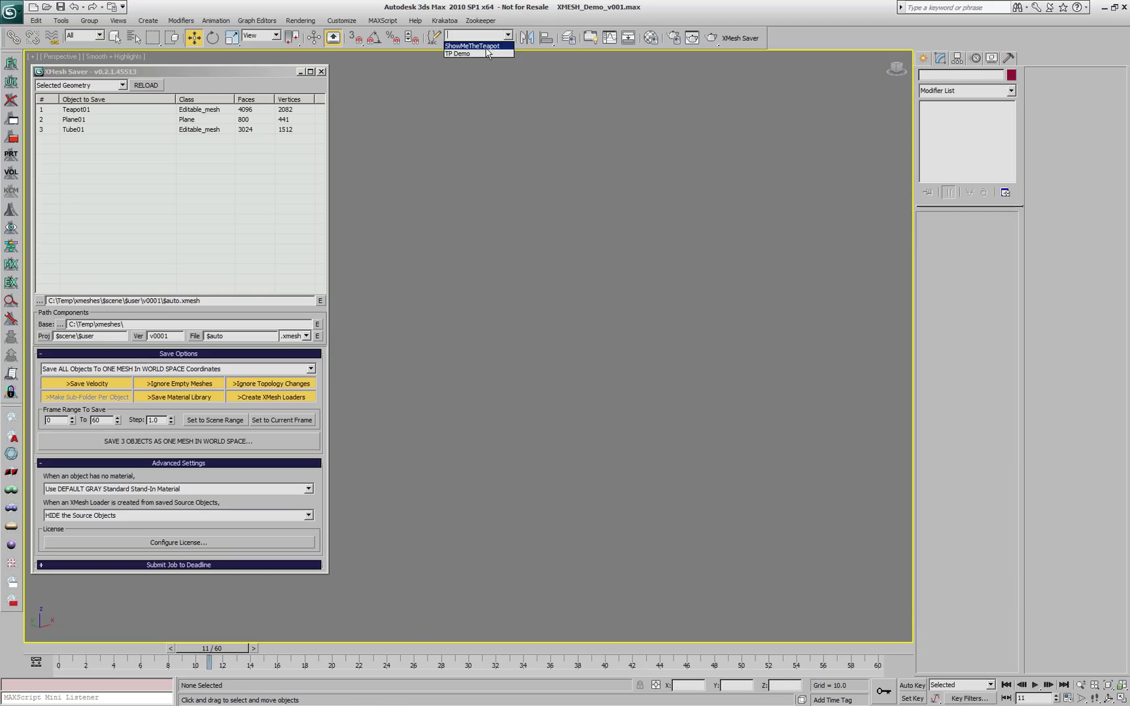
left_click(486, 48)
left_click(608, 401)
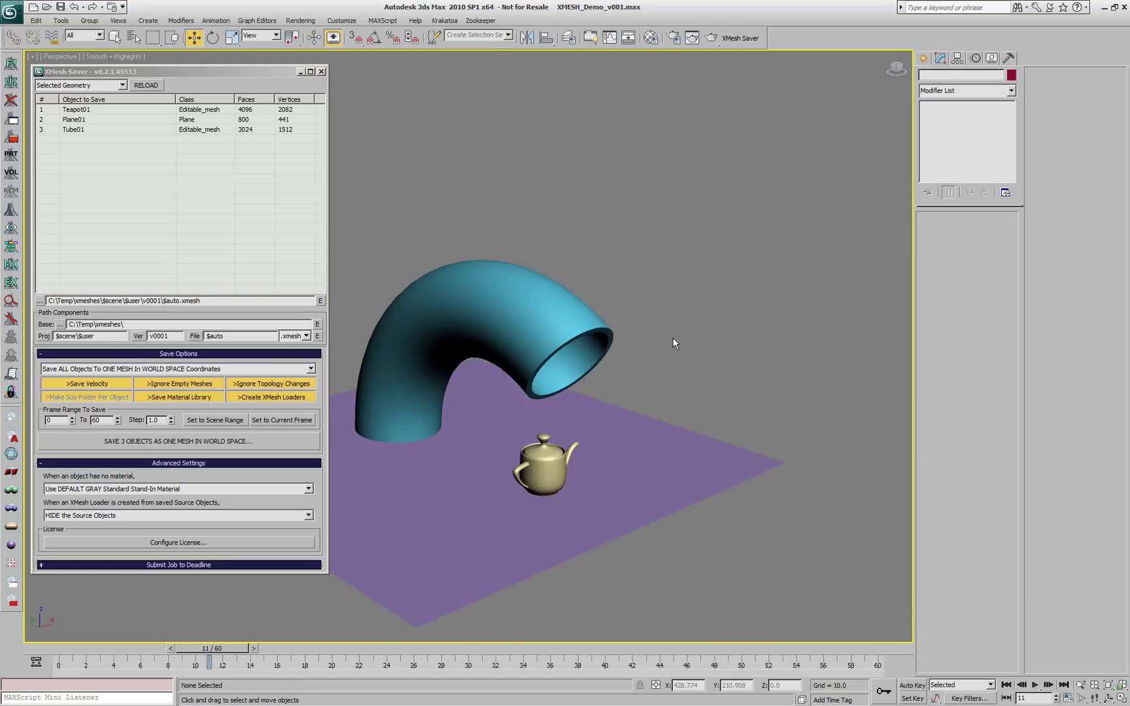
Apply the checkered Multi/Sub-Object material 01 - Default to Tube01 and scrub to preview.
left_click(613, 323)
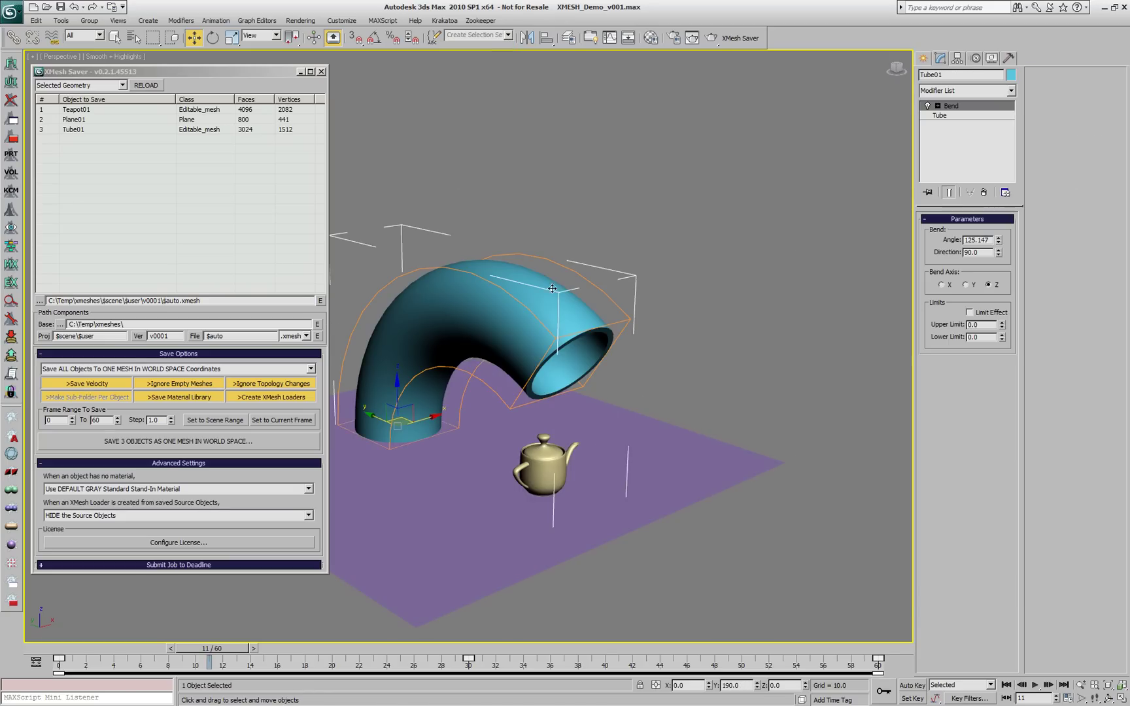
left_click(651, 38)
left_click_drag(741, 152, 525, 294)
left_click(670, 200)
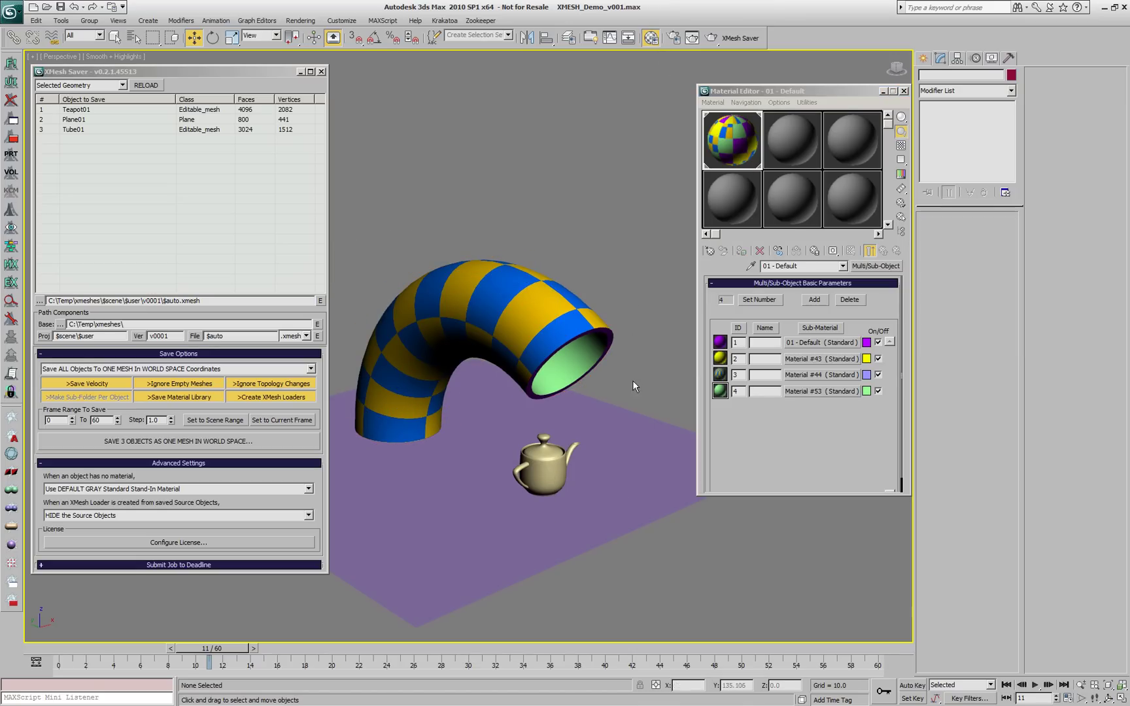
left_click_drag(209, 648, 59, 650)
key("w")
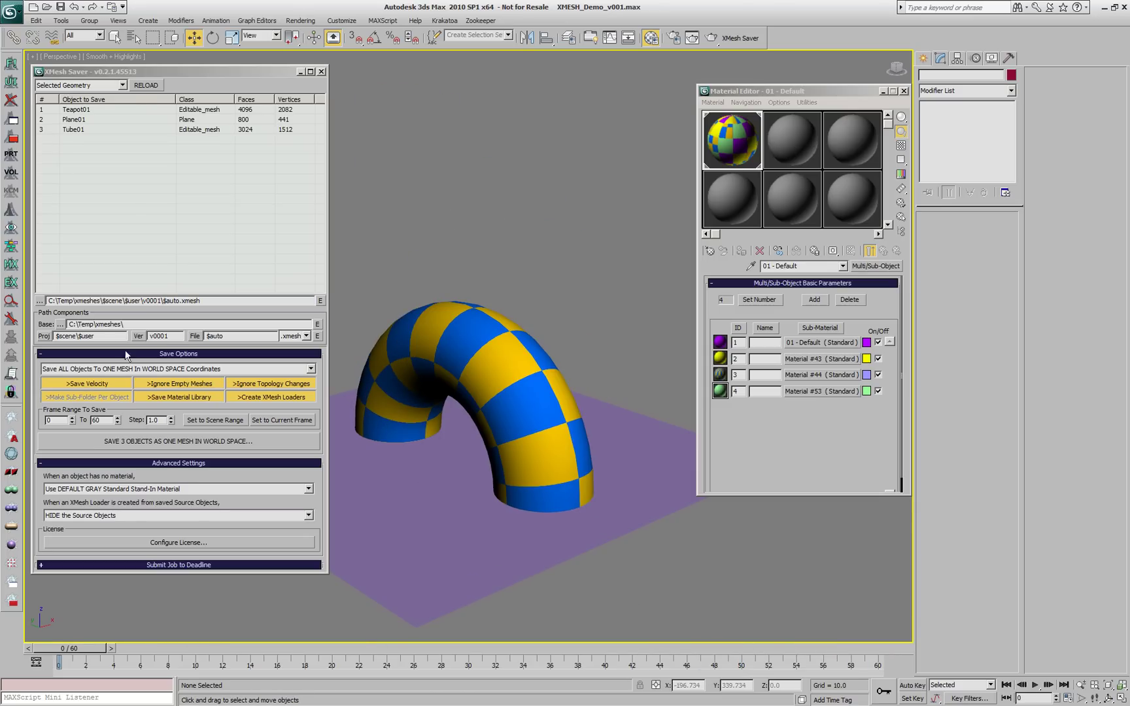
Switch to RED NEON stand-ins, re-save the three objects as one mesh, and scrub to check.
left_click(82, 490)
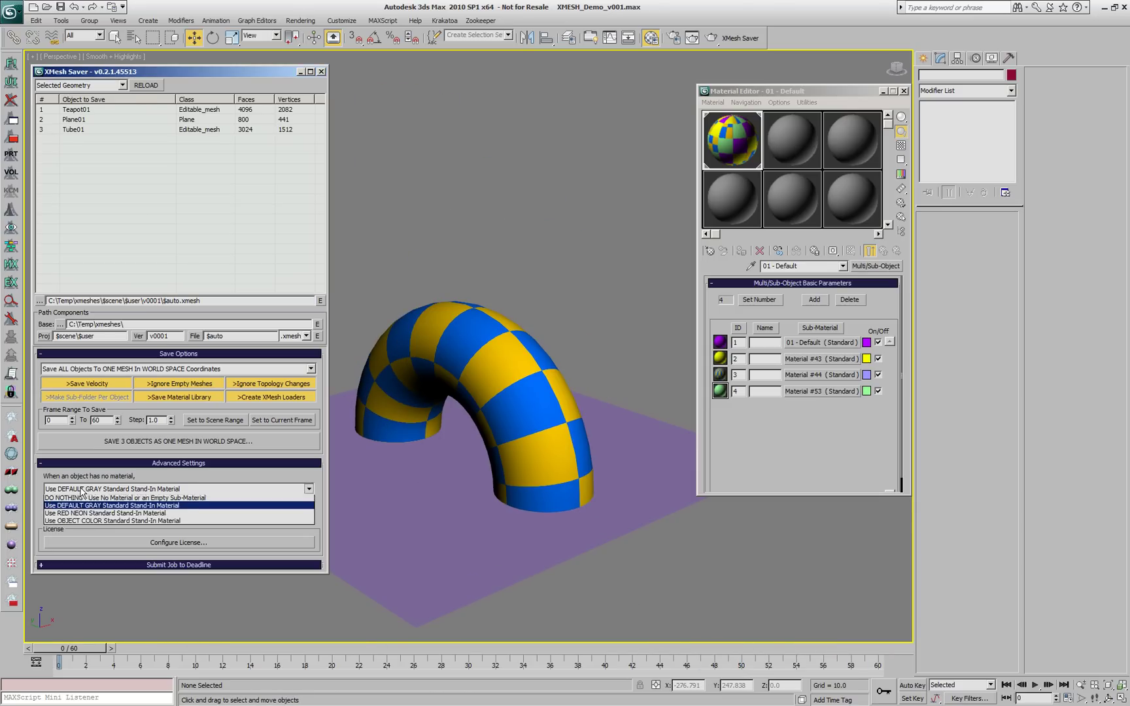
left_click(70, 520)
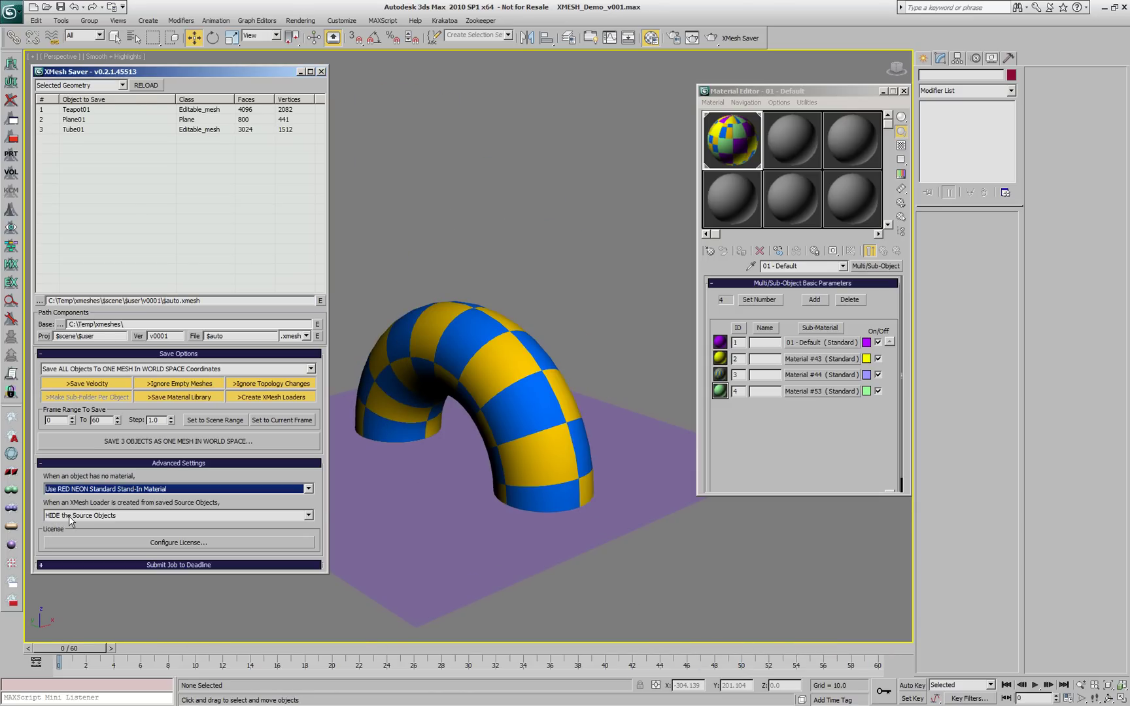
left_click(173, 443)
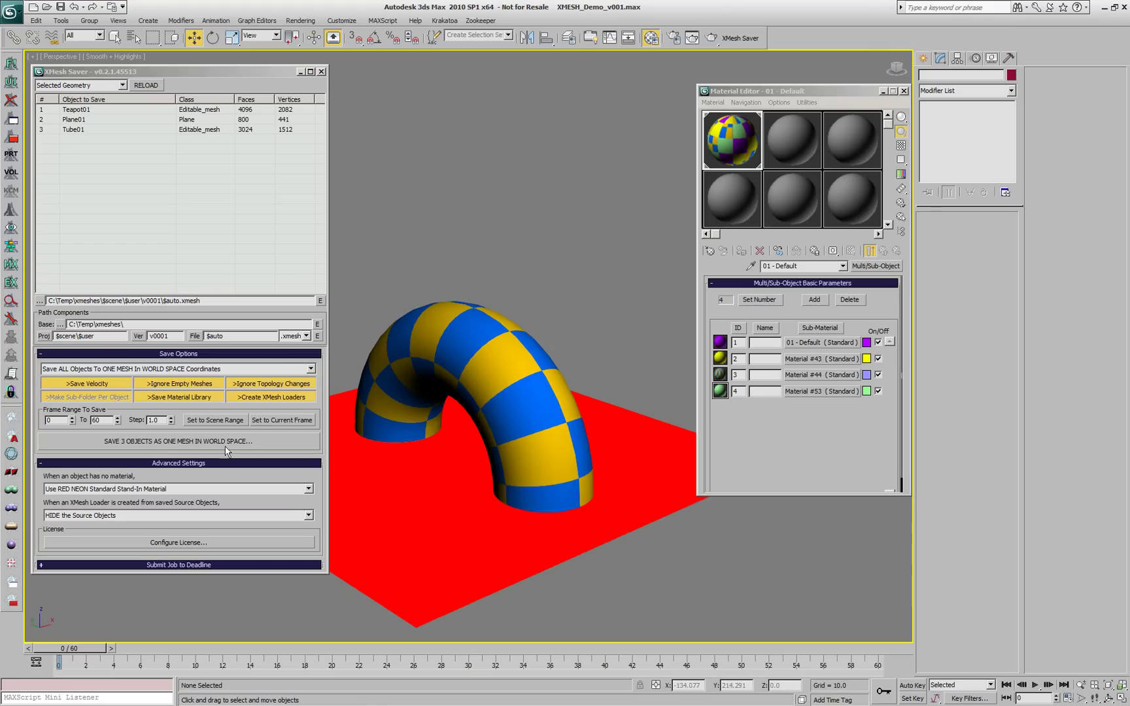
left_click_drag(69, 648, 85, 665)
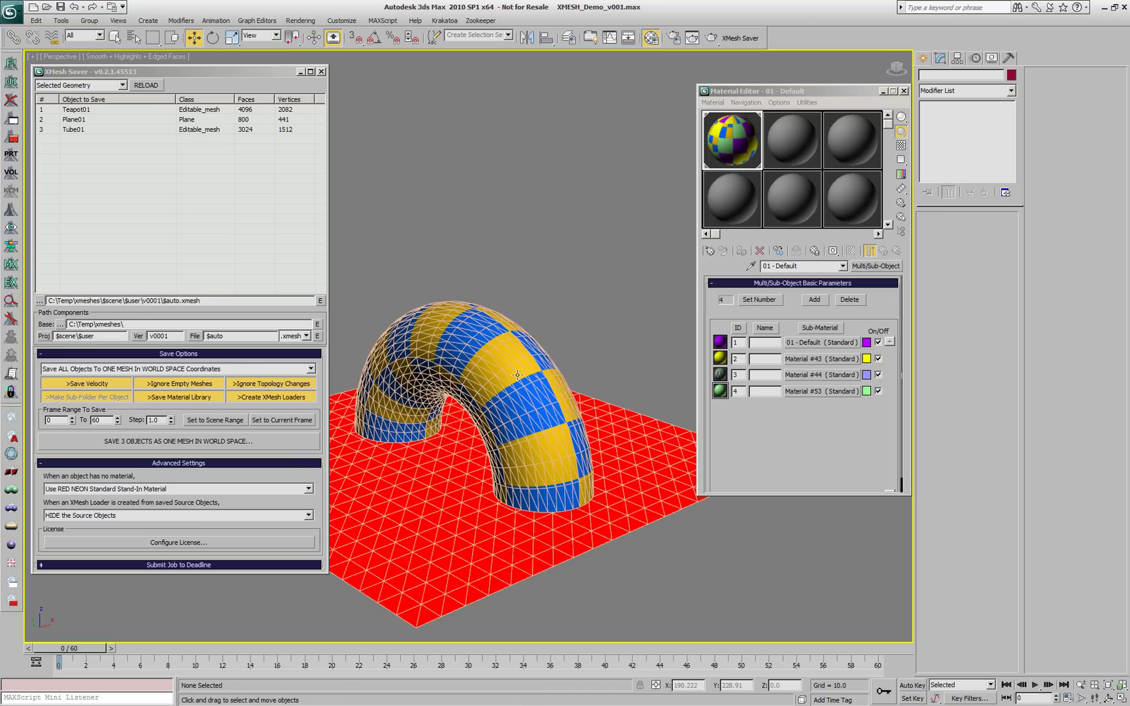
Pick the cached tube's XMesh_MultiMaterial into the second slot and turn off Edged Faces.
left_click(787, 131)
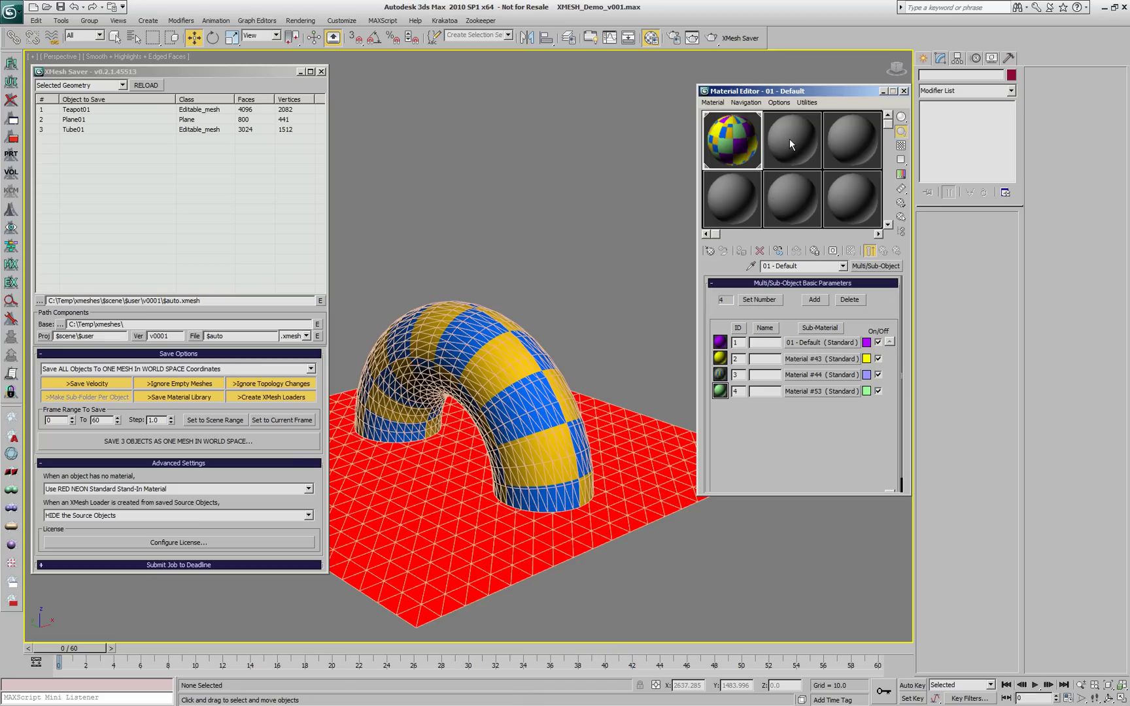
left_click(750, 266)
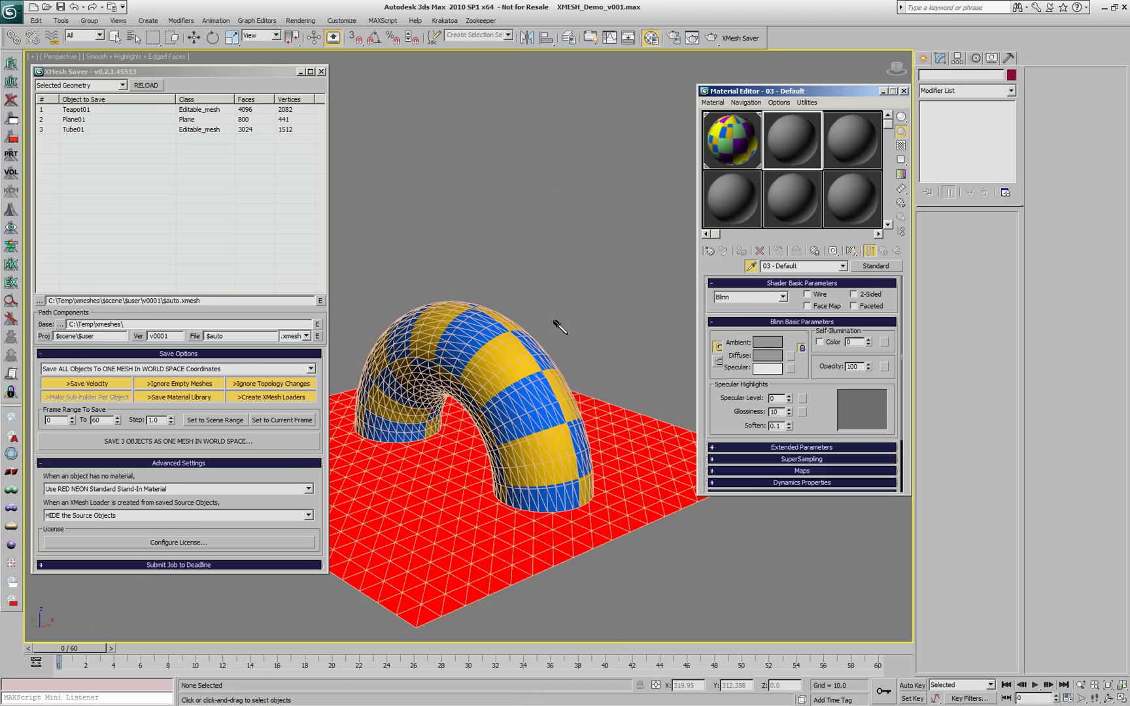
left_click(462, 319)
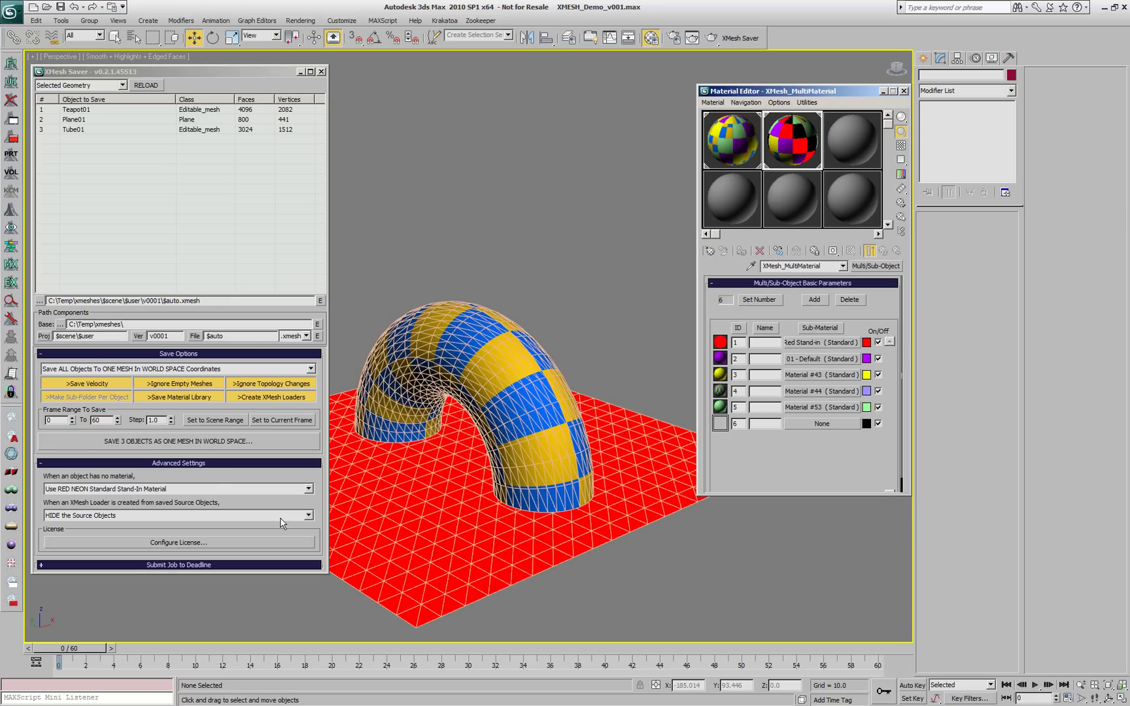
key("F4")
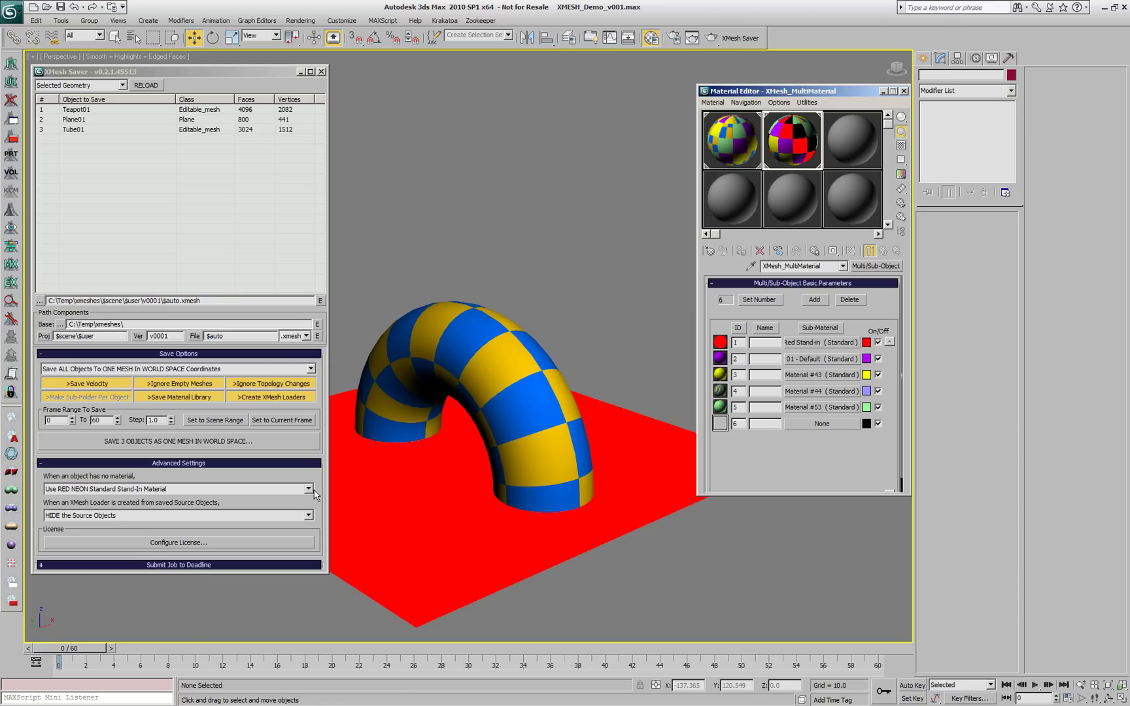
left_click_drag(97, 651, 73, 639)
Choose OBJECT COLOR stand-ins, re-save the three objects, scrub to check, and close the Material Editor.
left_click(140, 492)
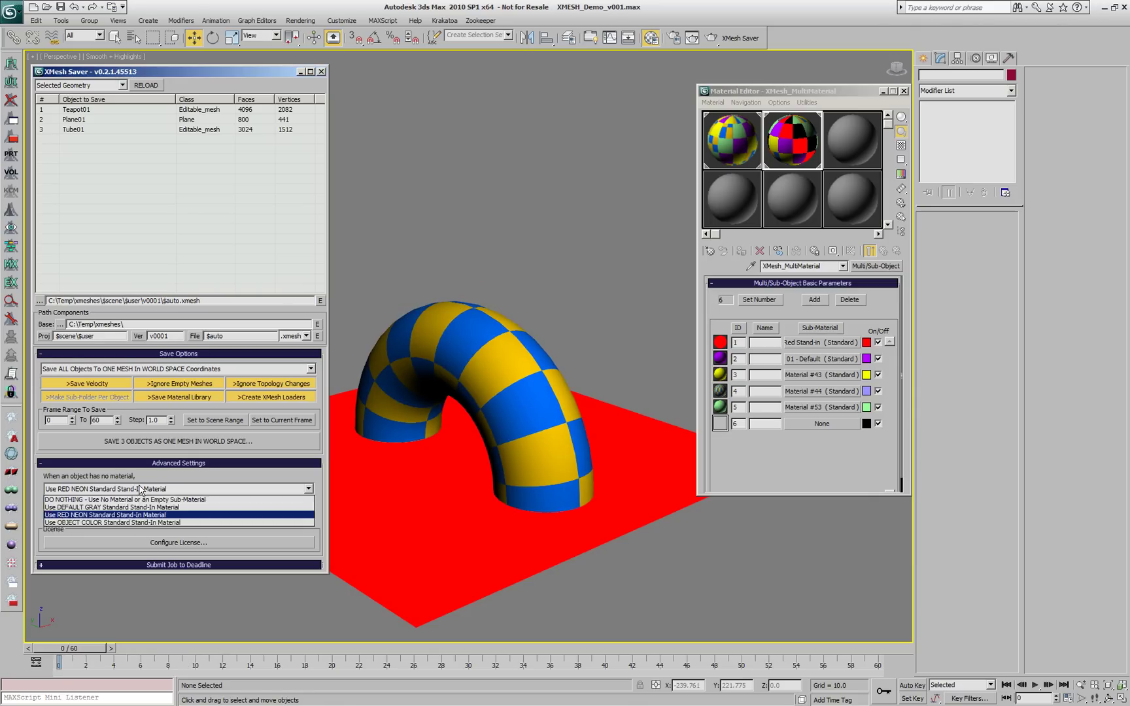
left_click(98, 523)
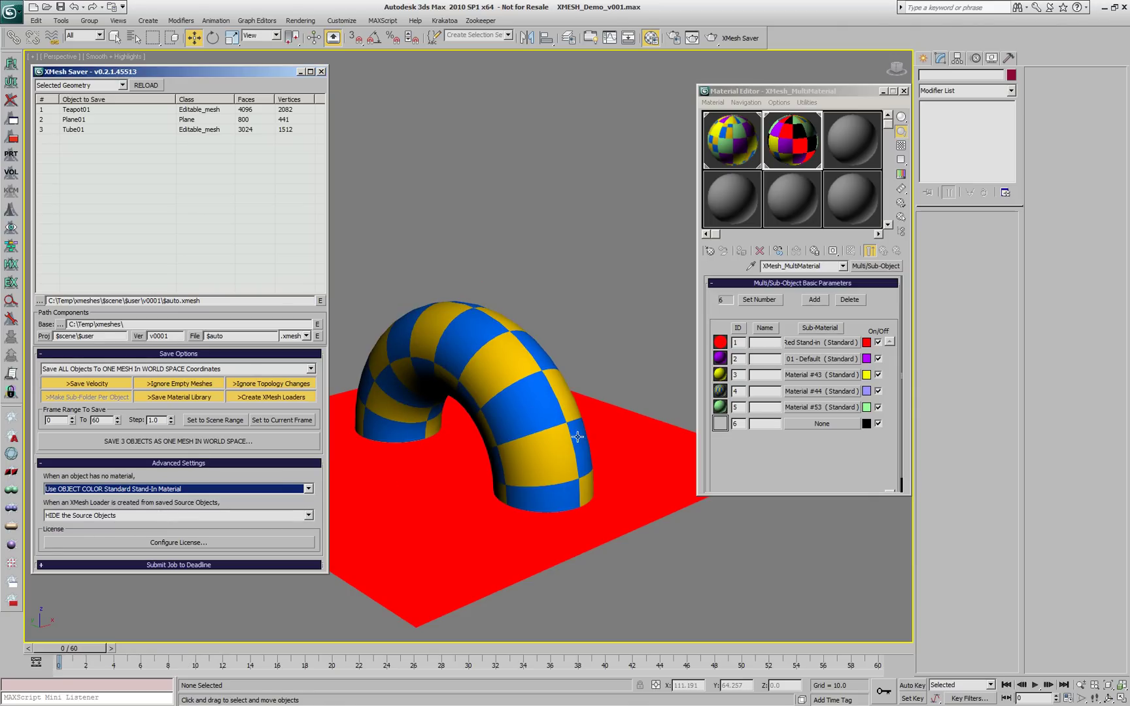
left_click(545, 432)
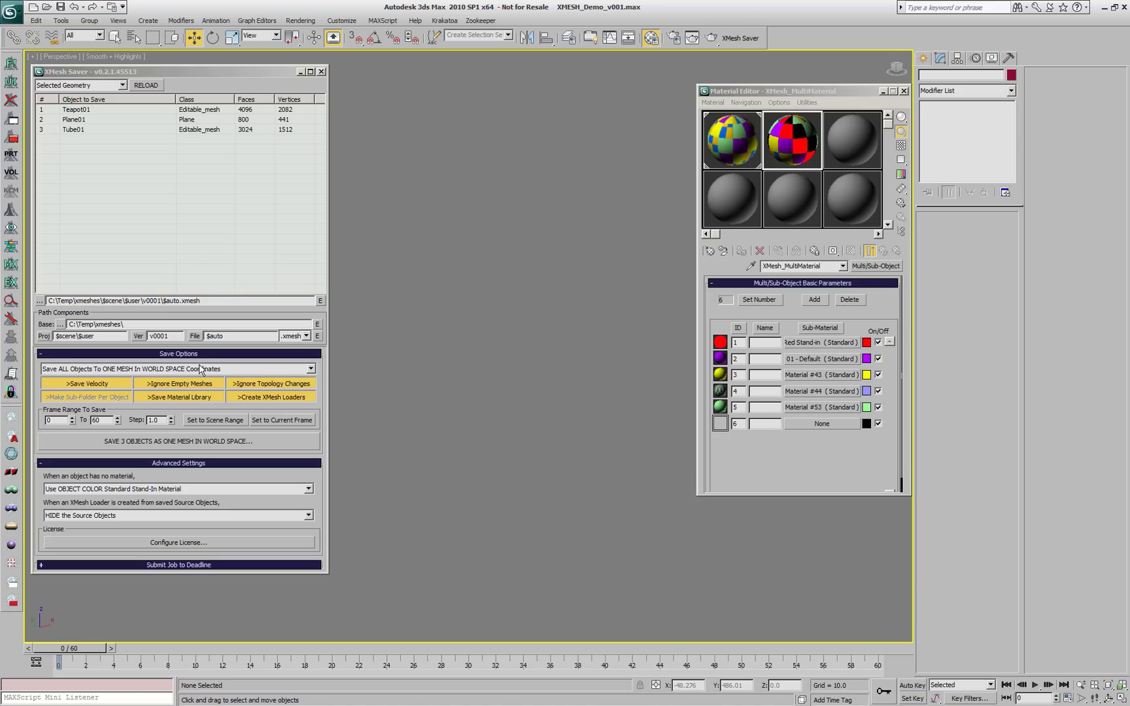
left_click(174, 445)
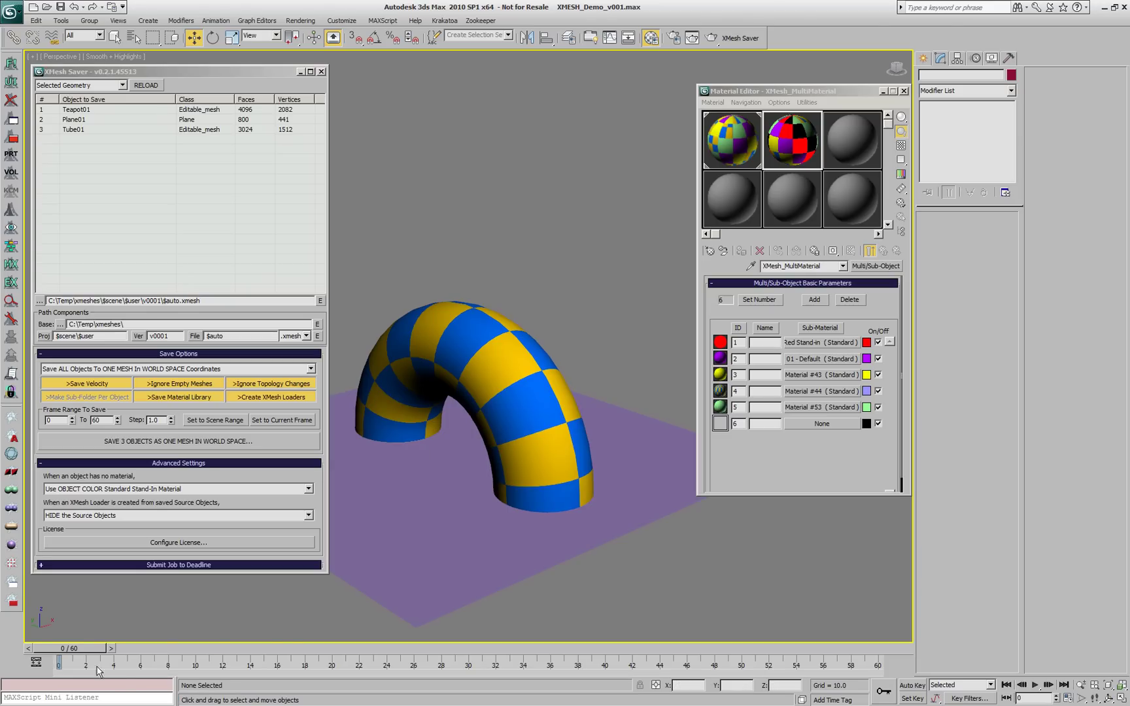
left_click_drag(72, 648, 19, 650)
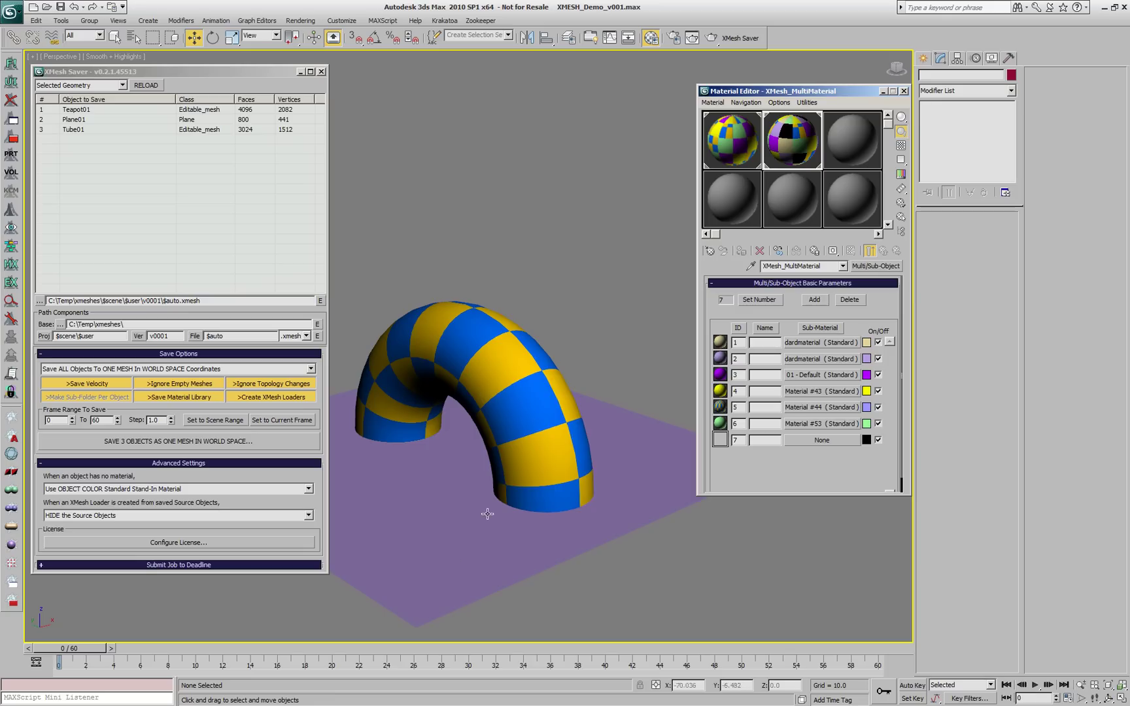
left_click(314, 648)
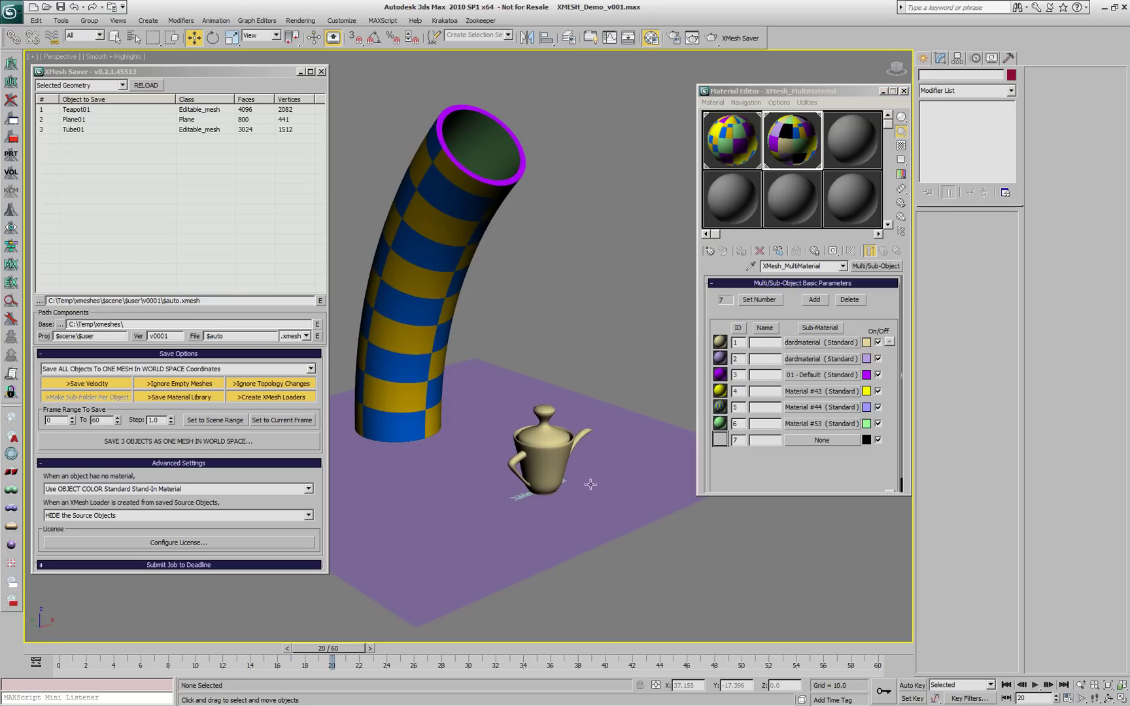
left_click_drag(344, 648, 59, 651)
key("w")
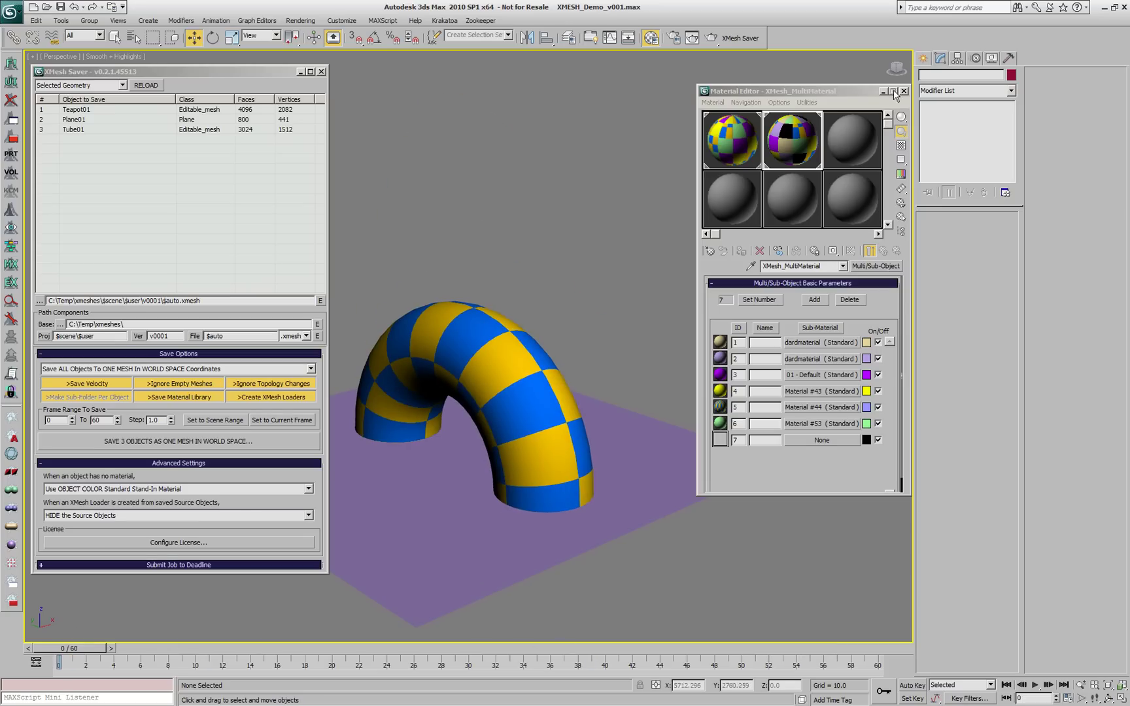
left_click(903, 91)
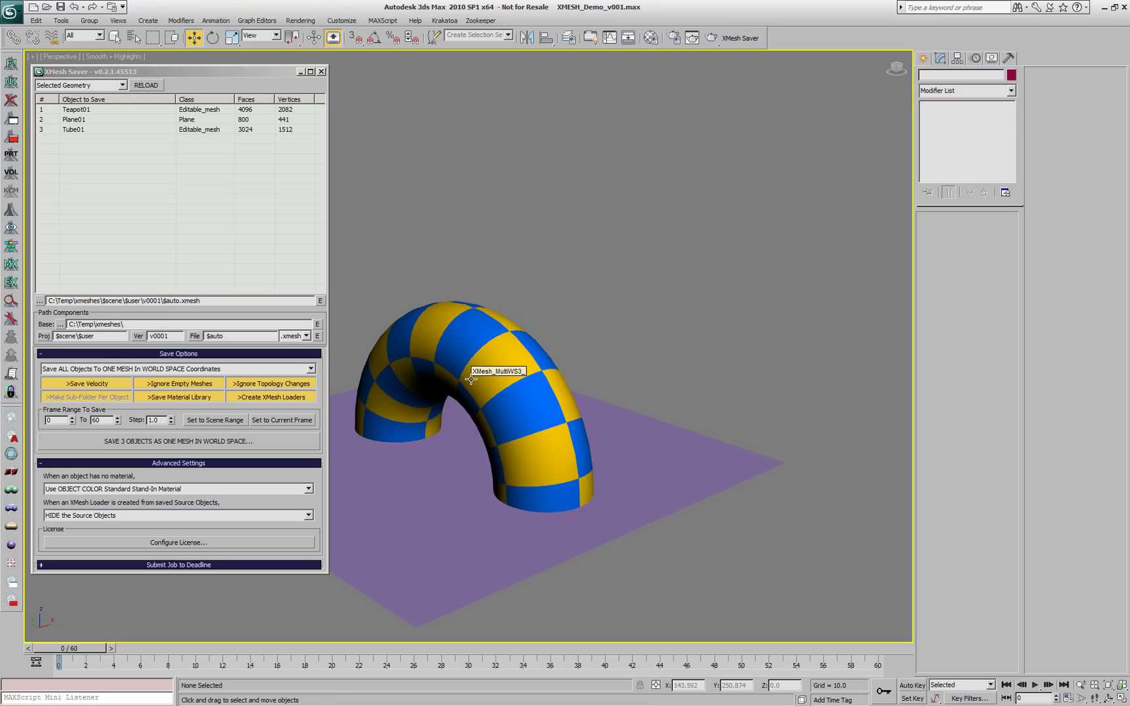
Delete the loaded XMesh object, unhide the ShowMeTheTeapot set and select Tube01's parameters.
left_click(471, 379)
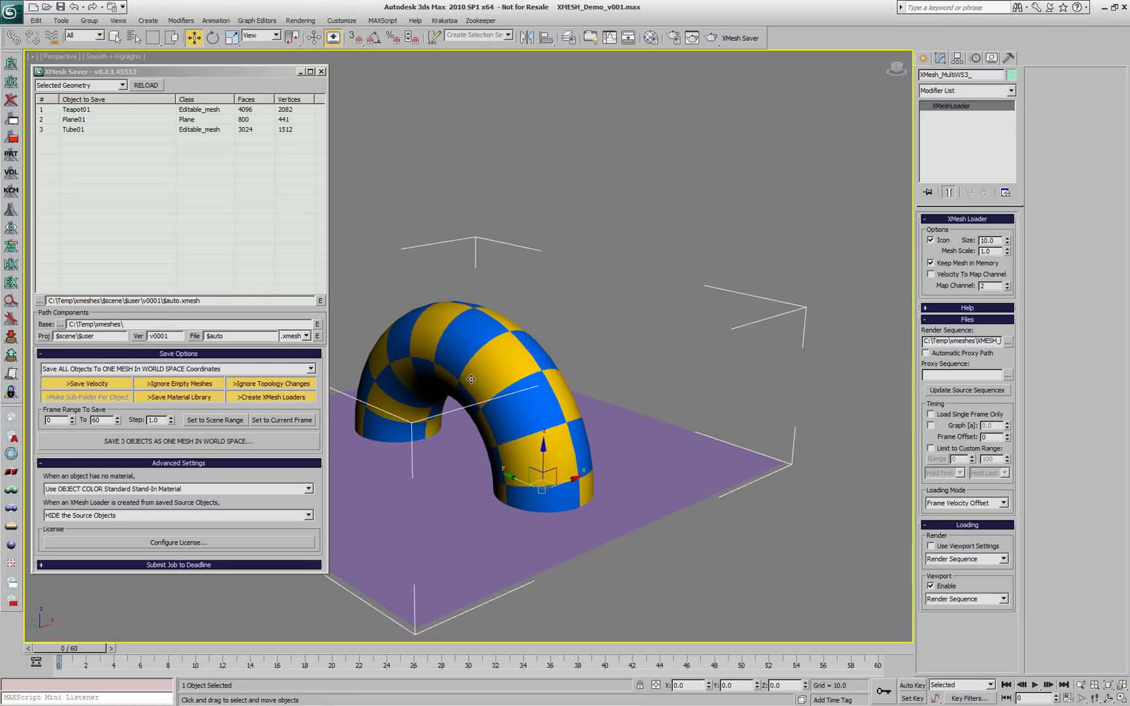
key("Delete")
left_click(509, 35)
left_click(472, 46)
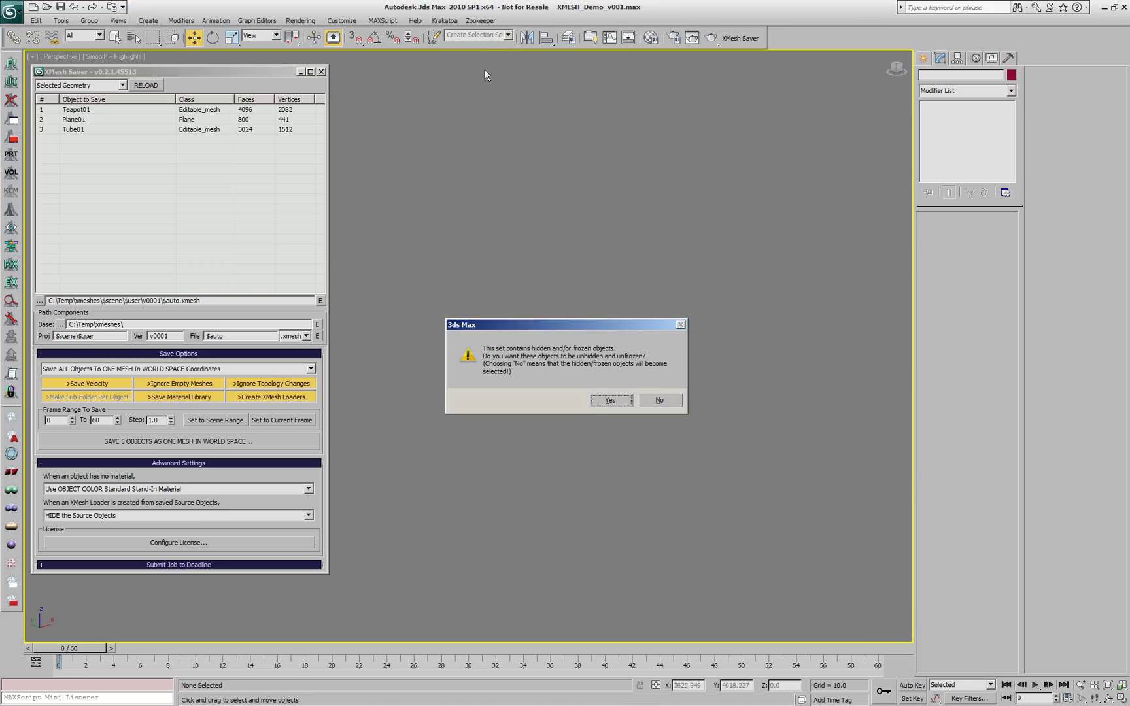
left_click(603, 405)
left_click(578, 399)
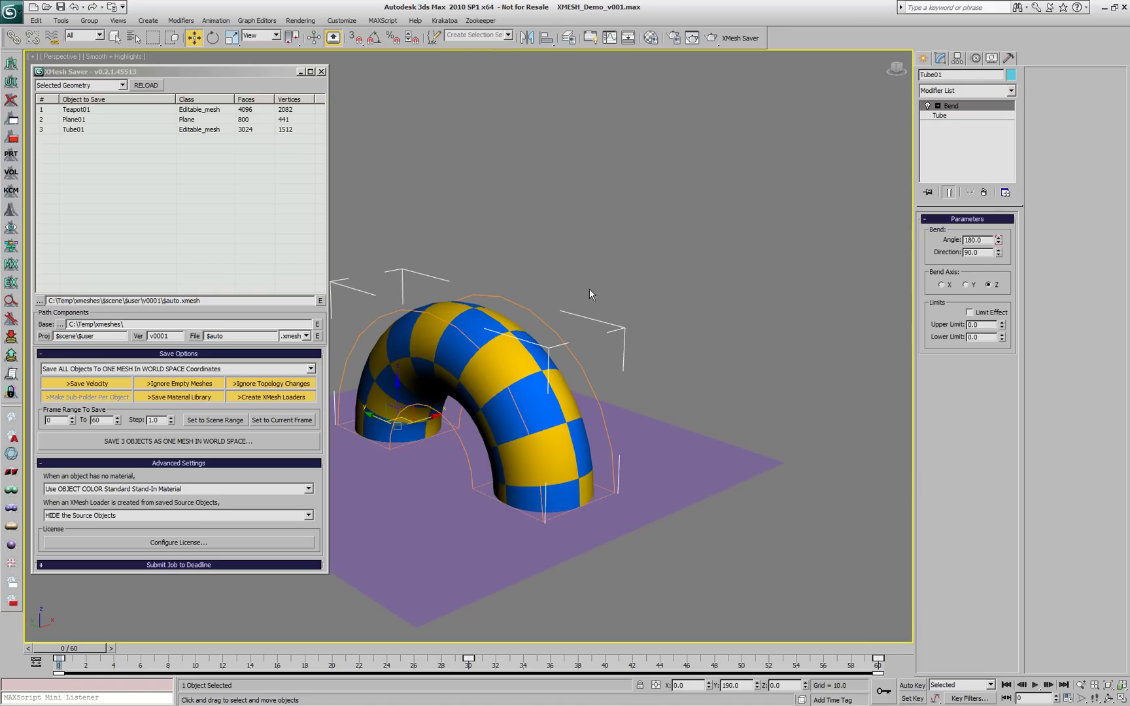
left_click(952, 118)
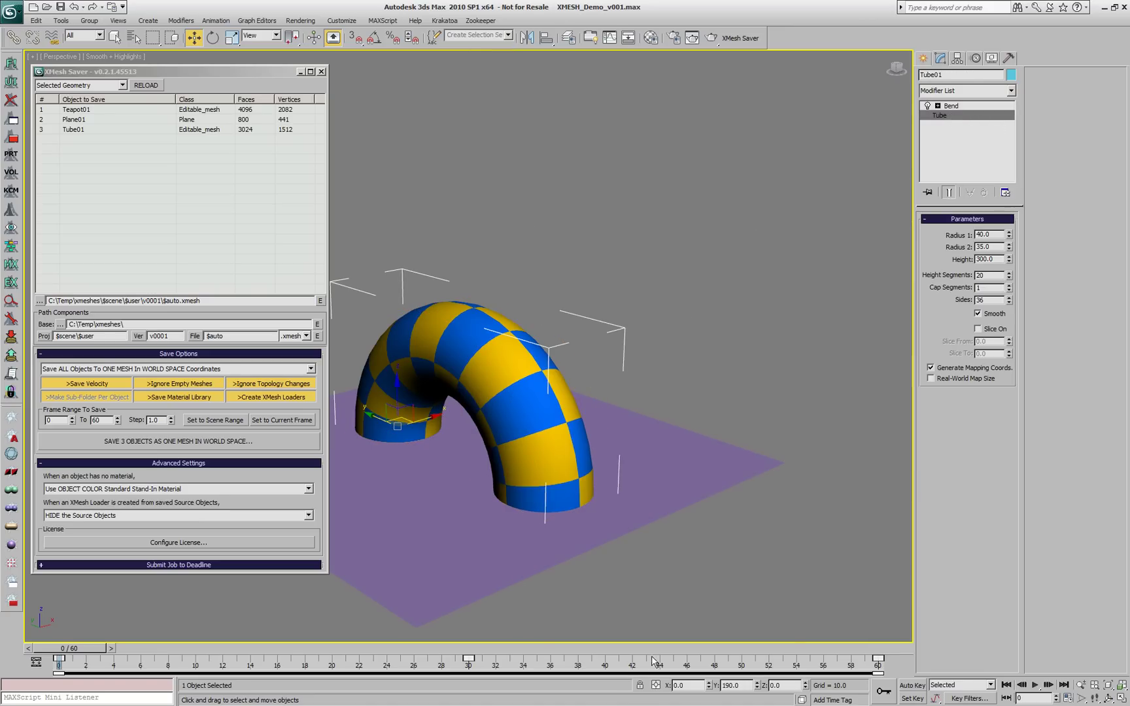
With Auto Key, set Tube01's Height Segments to 30 at frame 60 and 10 at frame 0.
left_click_drag(541, 650, 860, 650)
key("w")
left_click(918, 688)
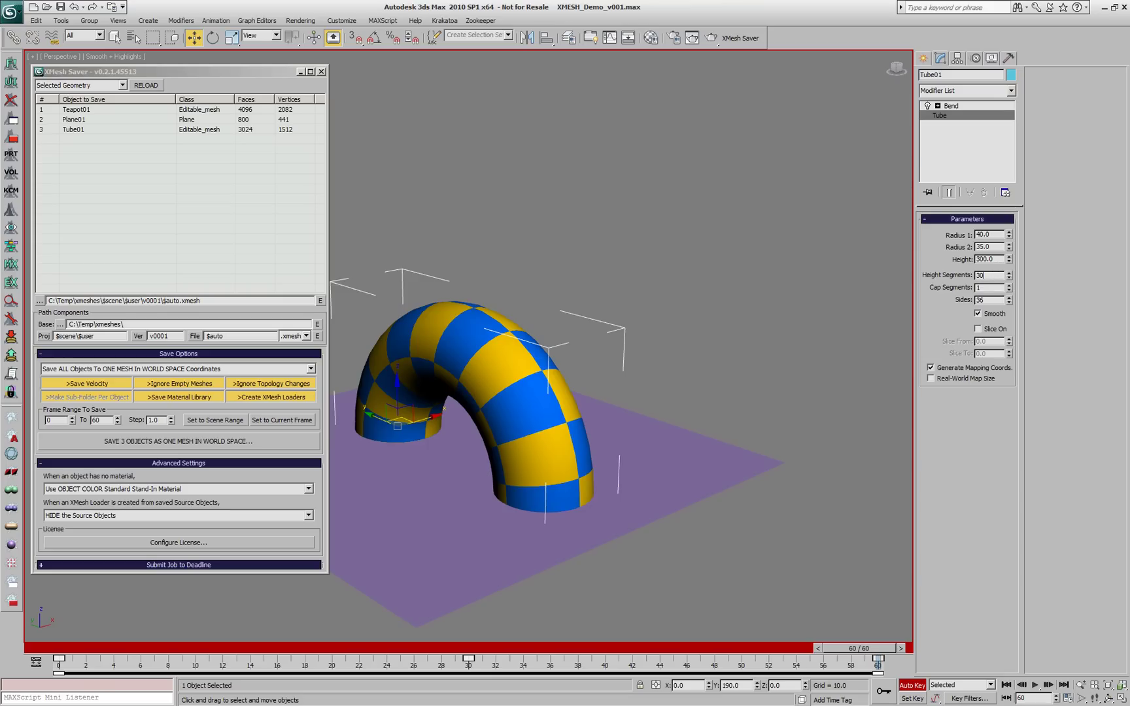
key("Return")
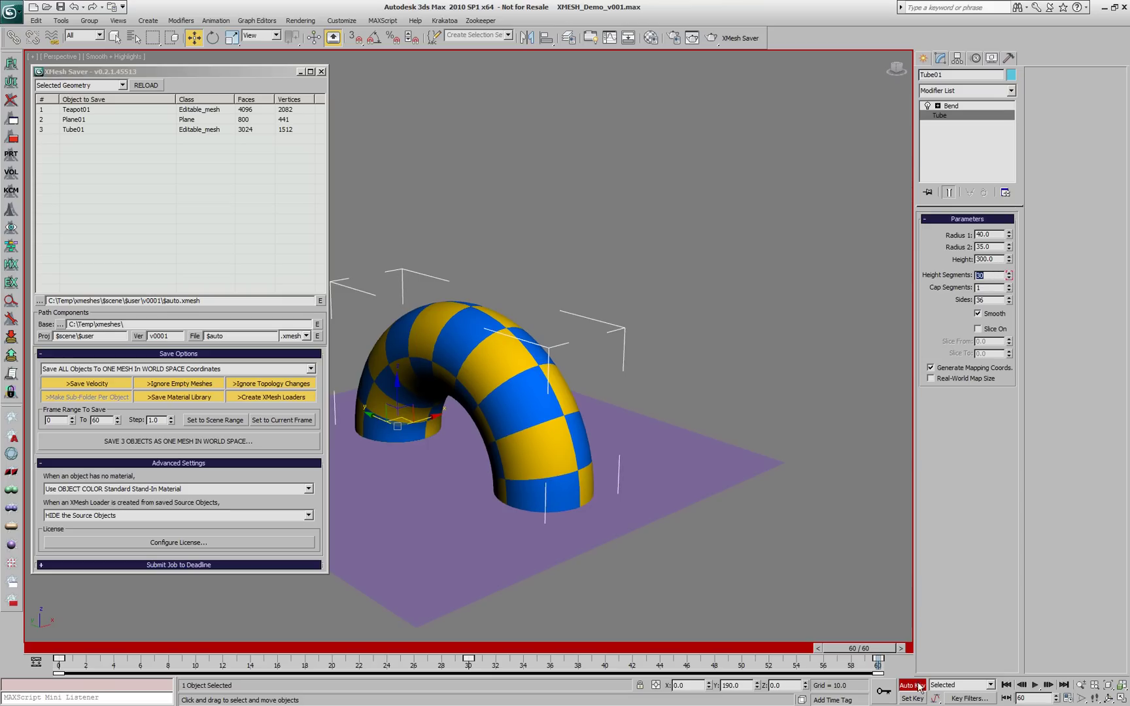
key("F3")
left_click_drag(881, 654, 74, 638)
key("w")
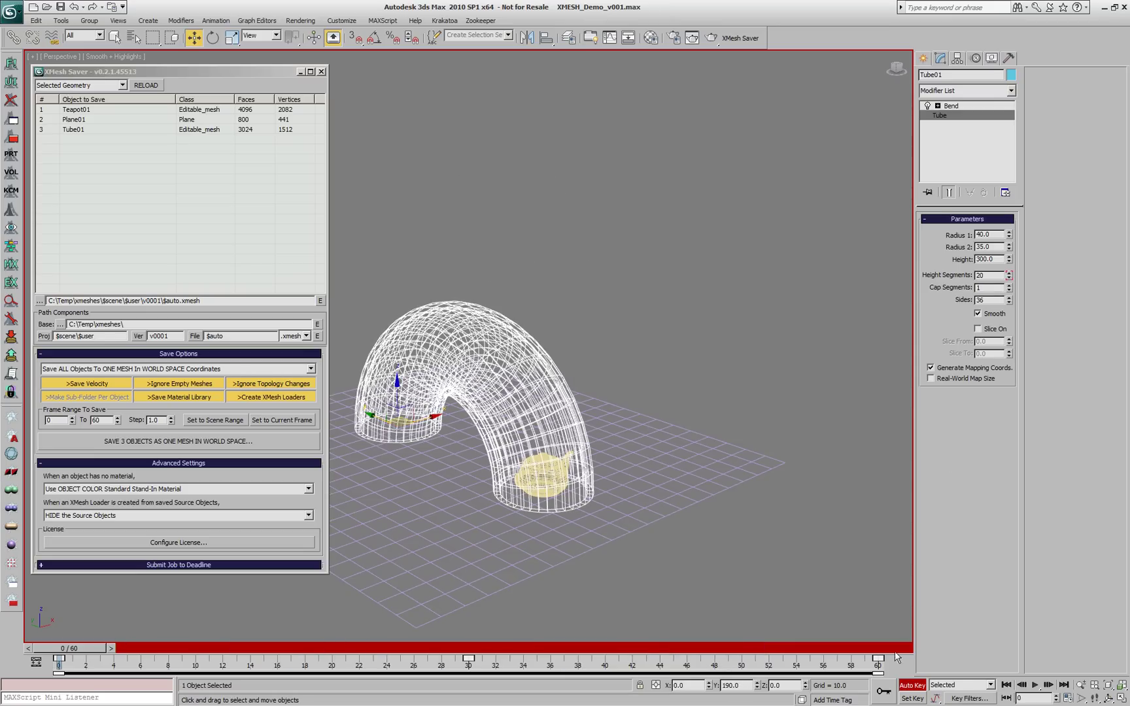
double_click(995, 275)
type("10")
key("Return")
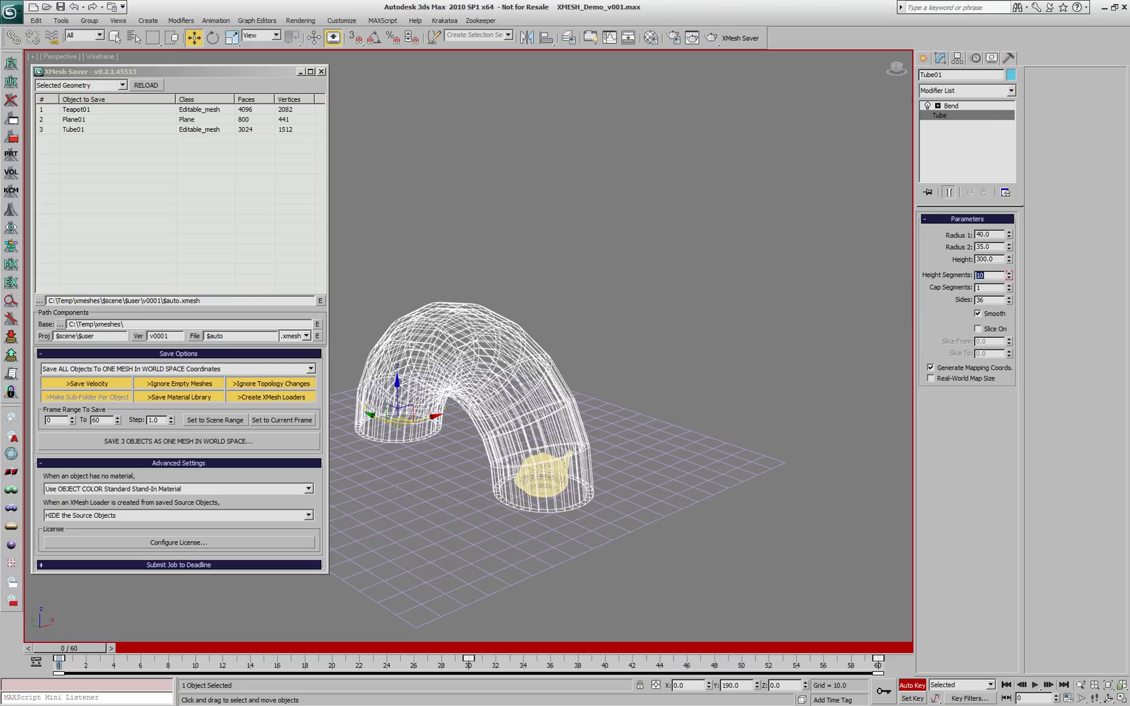
left_click(912, 686)
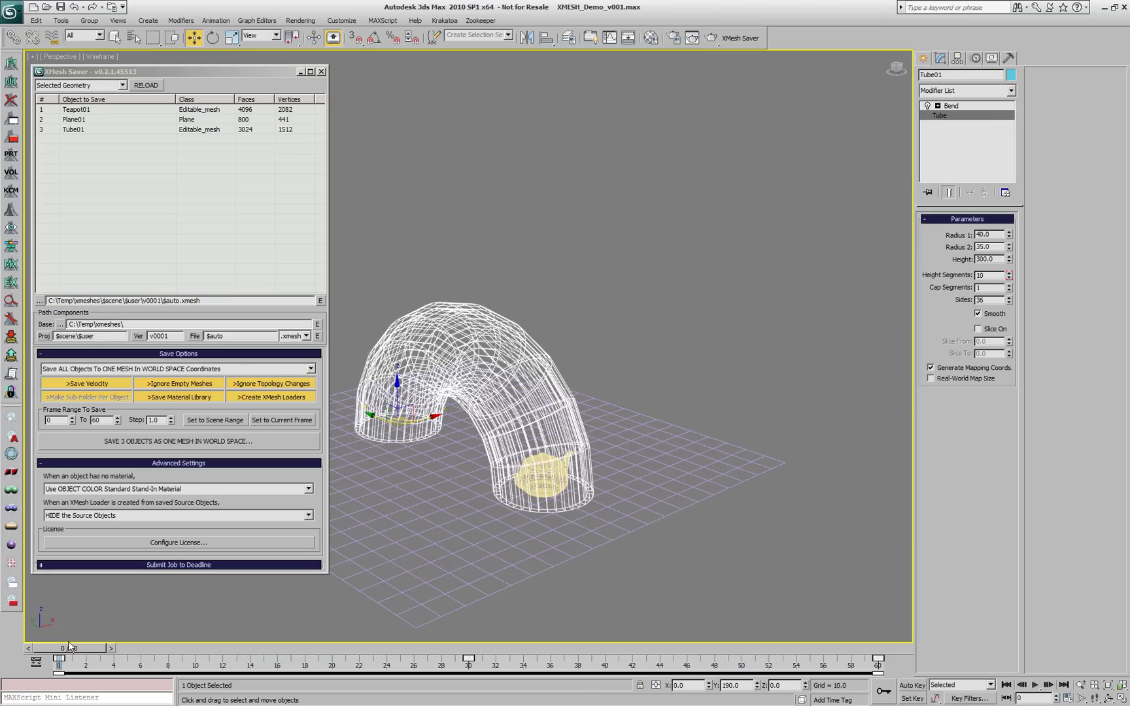
key("q")
Scrub to check the segment animation, then re-save the three objects to XMesh.
left_click_drag(70, 650, 917, 651)
key("w")
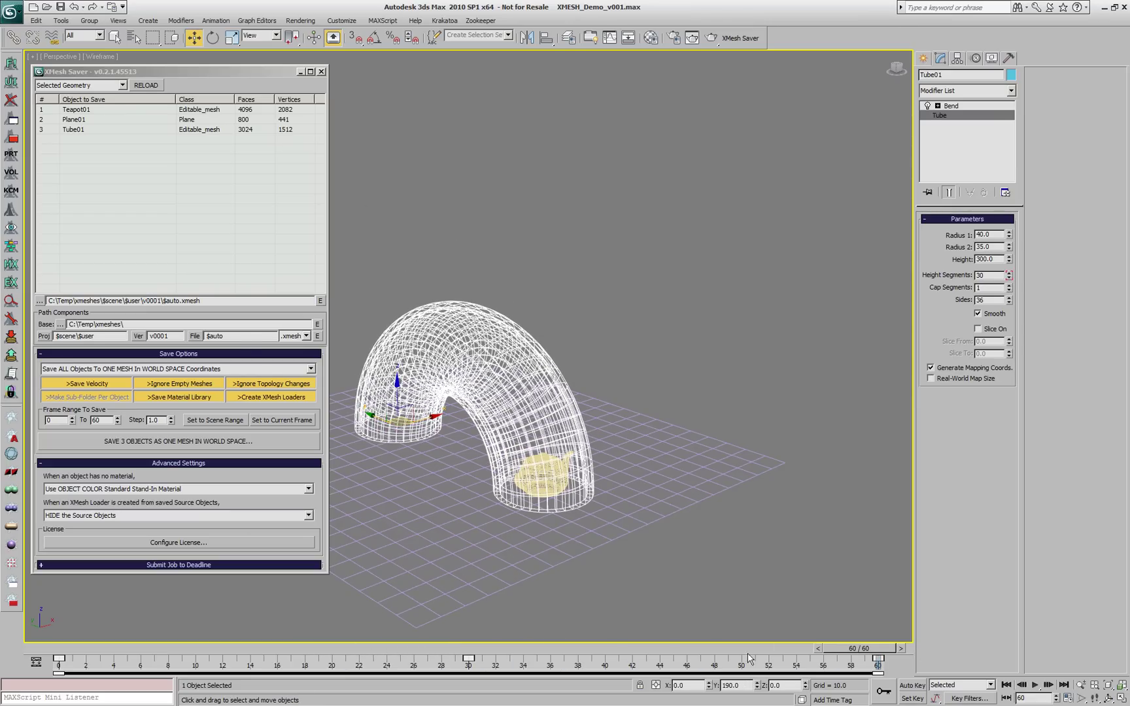
left_click_drag(857, 644, 147, 619)
left_click(632, 550)
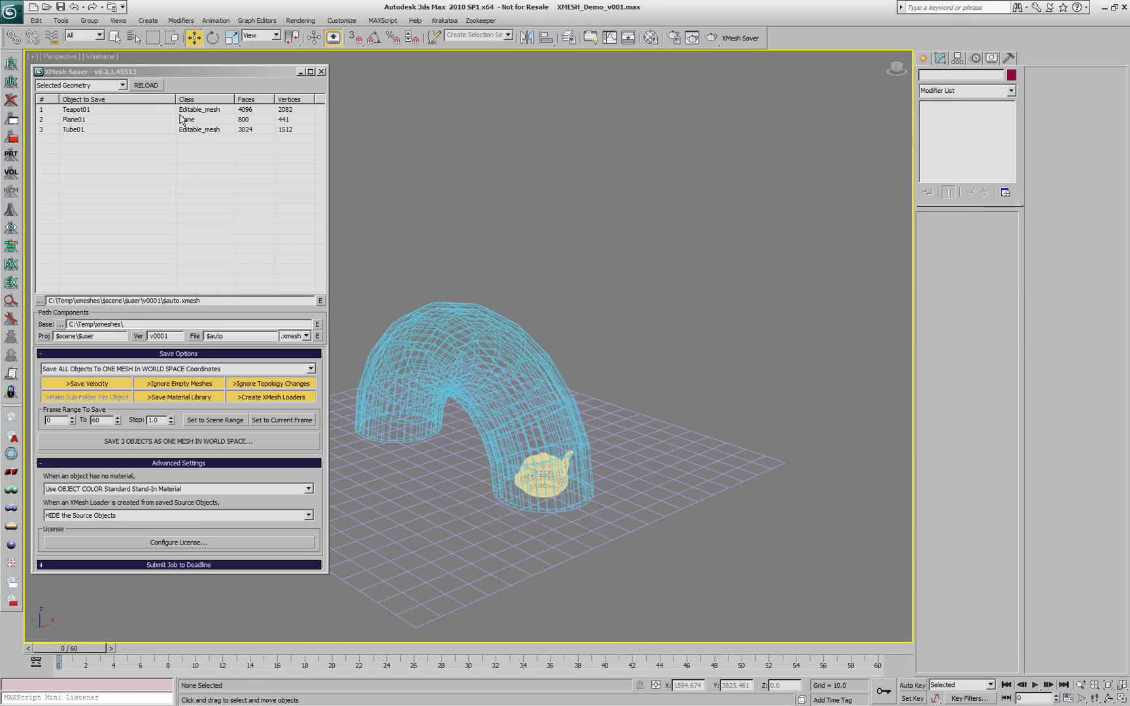
key("F3")
left_click(255, 442)
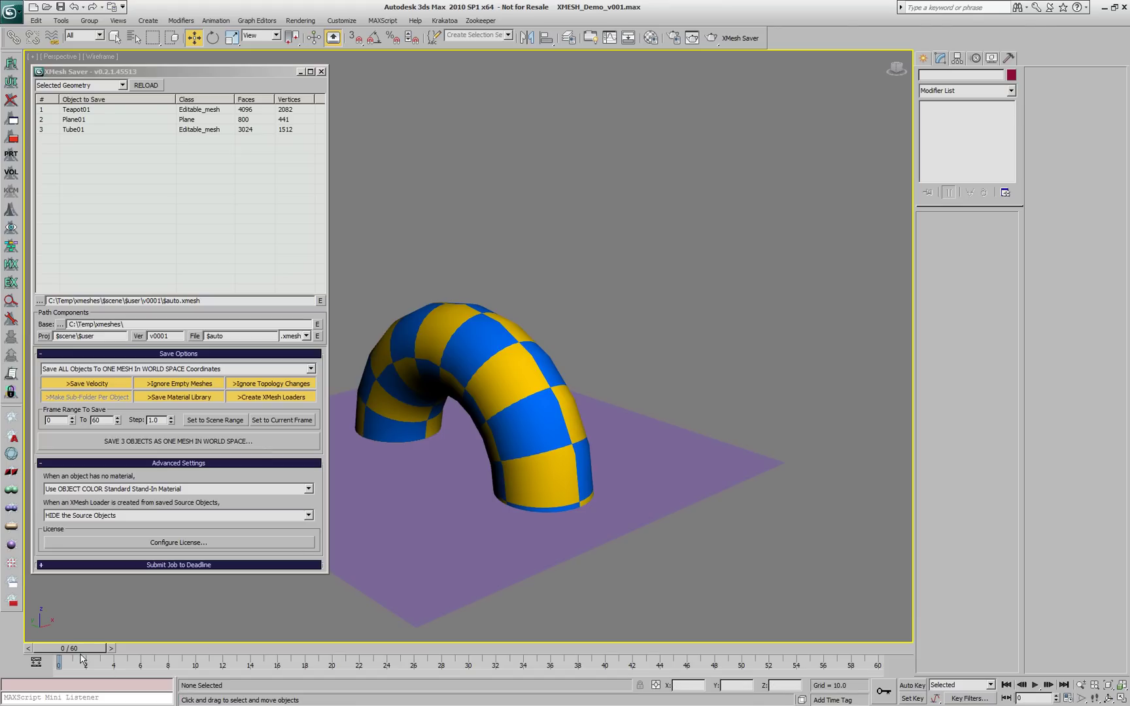
left_click_drag(96, 648, 775, 649)
Open the v0001 cache folder and select the MaterialID files 0016 through 0055.
key("w")
left_click(320, 336)
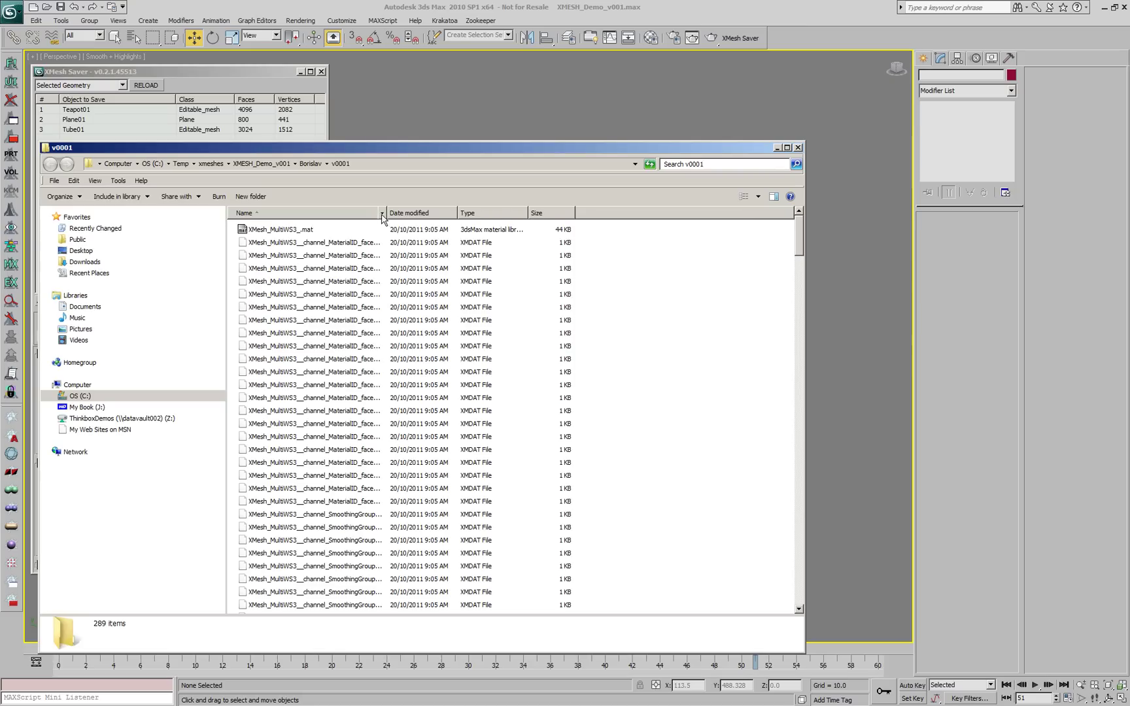
left_click_drag(389, 213, 489, 214)
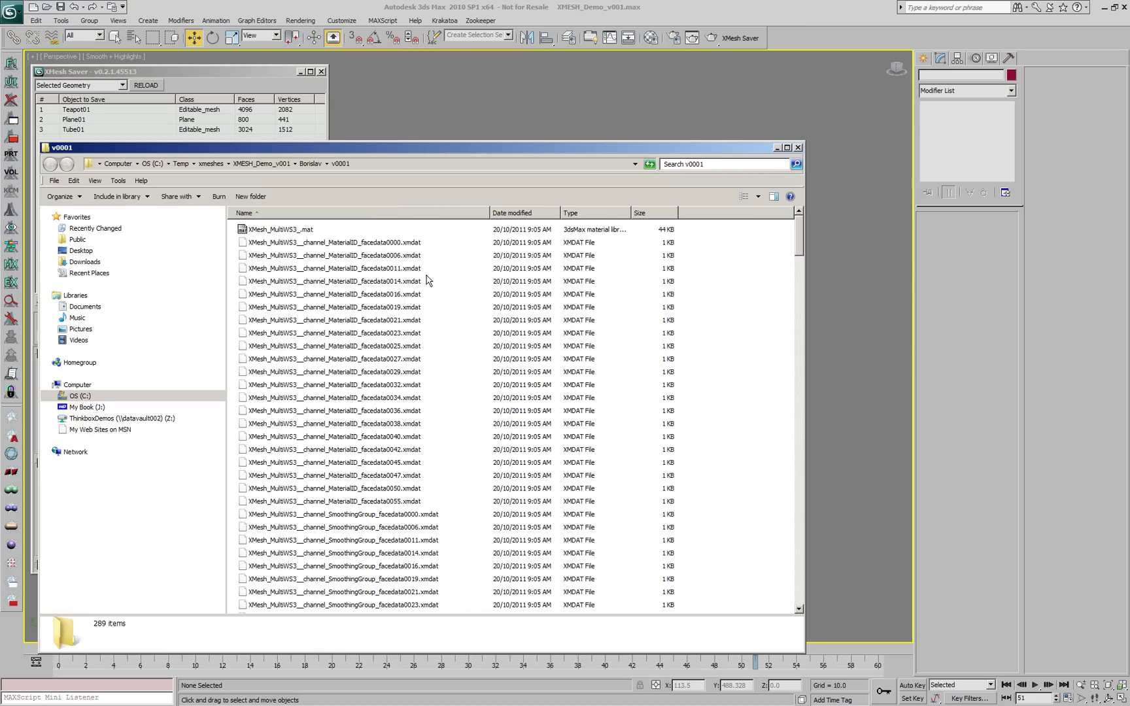
left_click(364, 295)
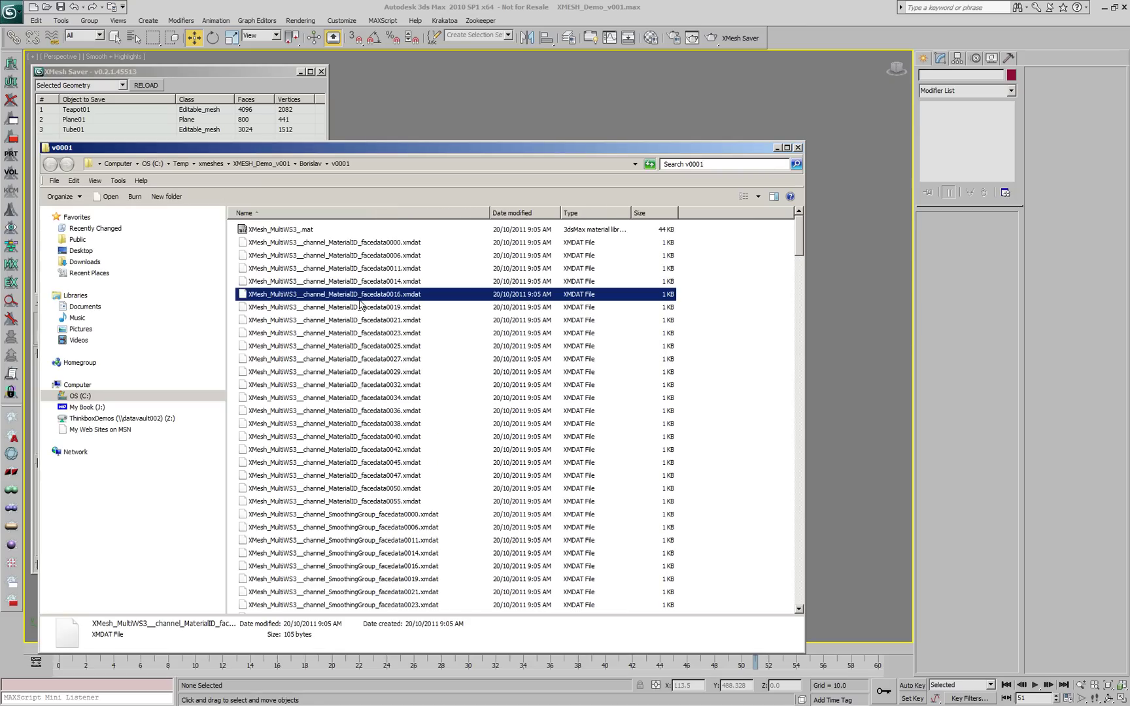
left_click(364, 502, "shift")
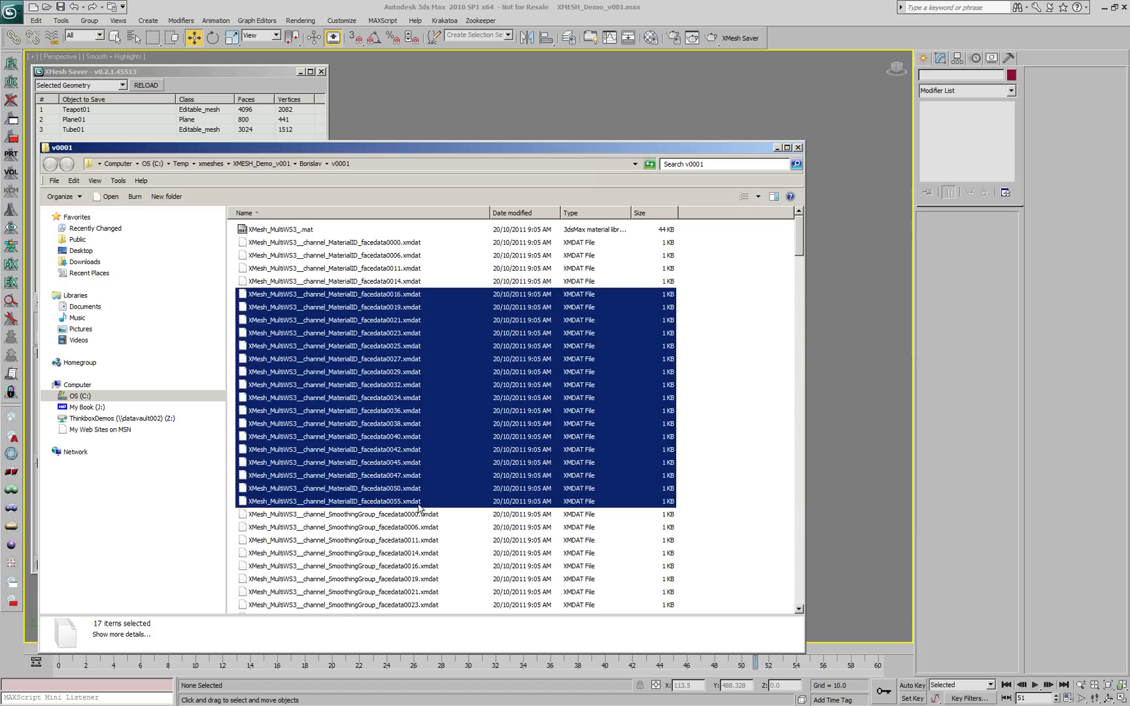
Select all 289 cached files and show their 3.86 MB total size.
left_click(779, 249)
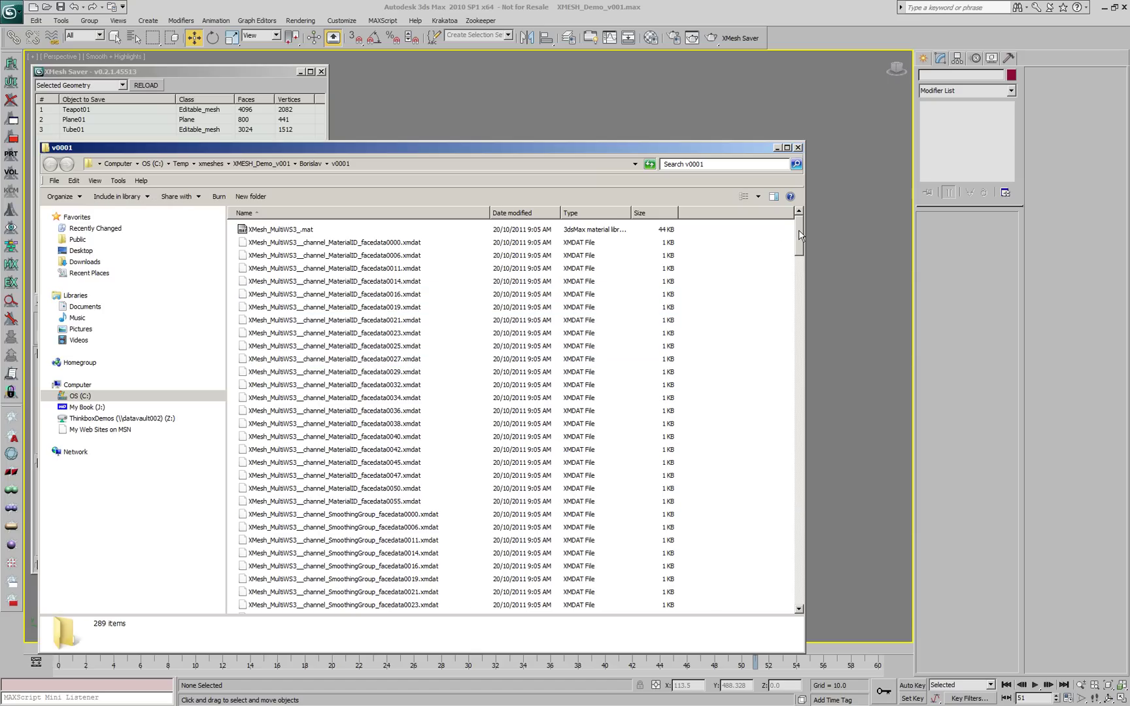
left_click_drag(798, 229, 822, 425)
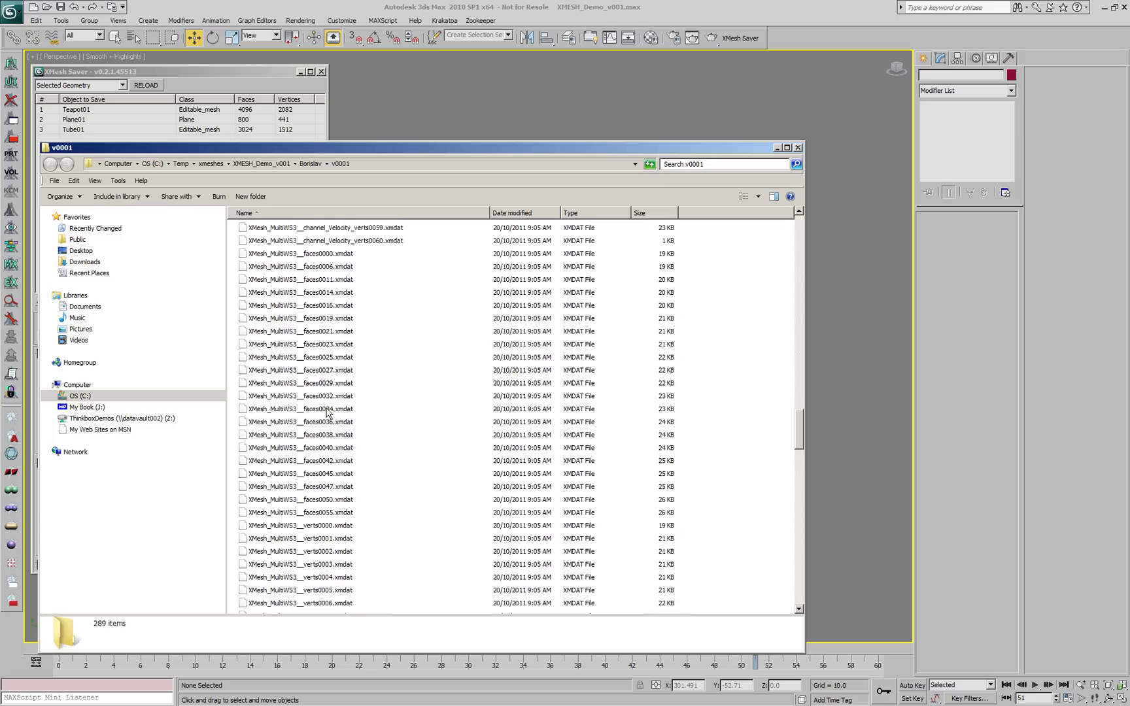
left_click_drag(797, 434, 798, 534)
scroll(585, 396, "up", 20)
left_click(465, 345)
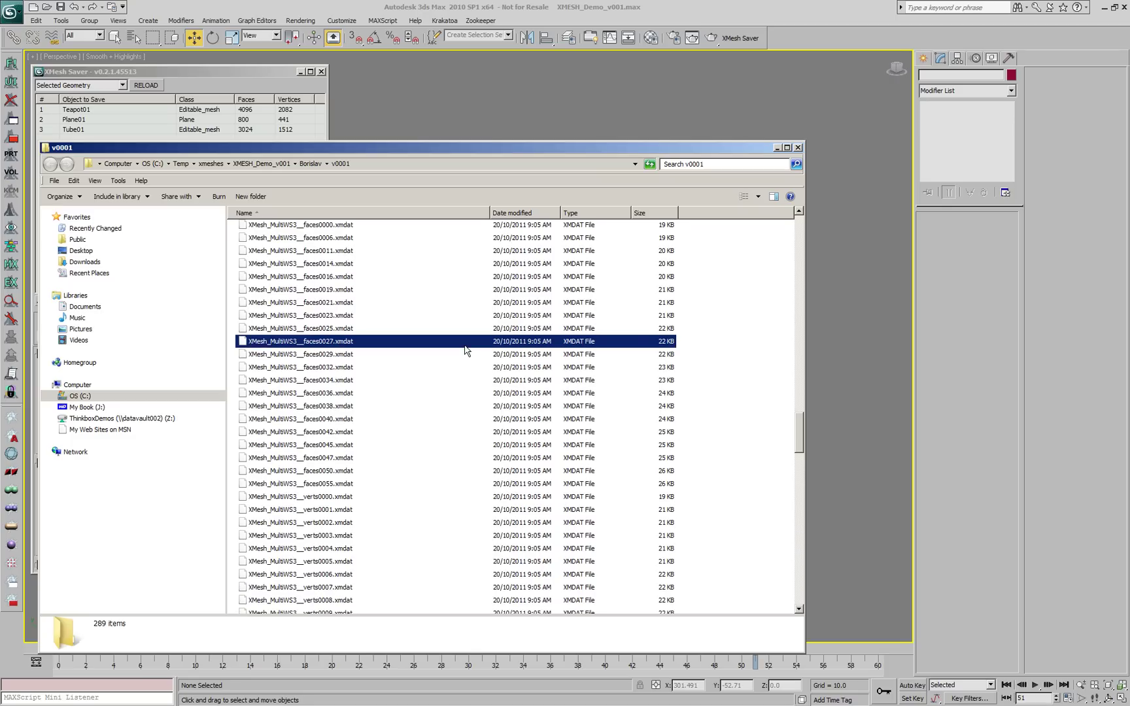
key("ctrl+a")
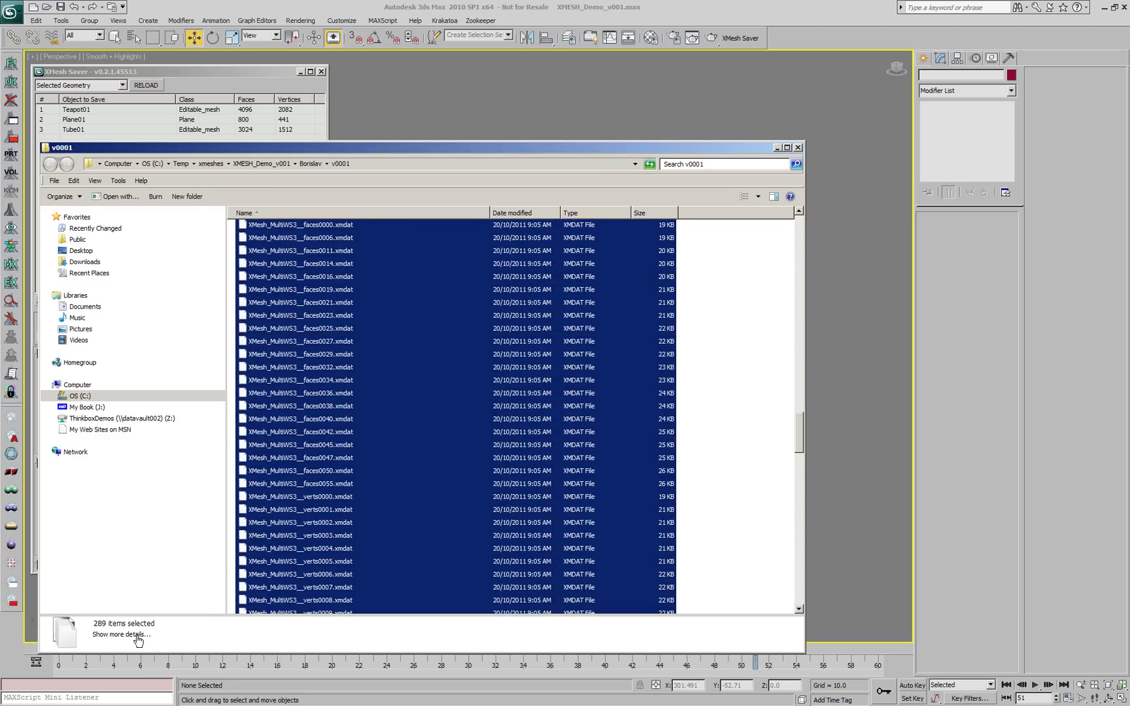
left_click(138, 635)
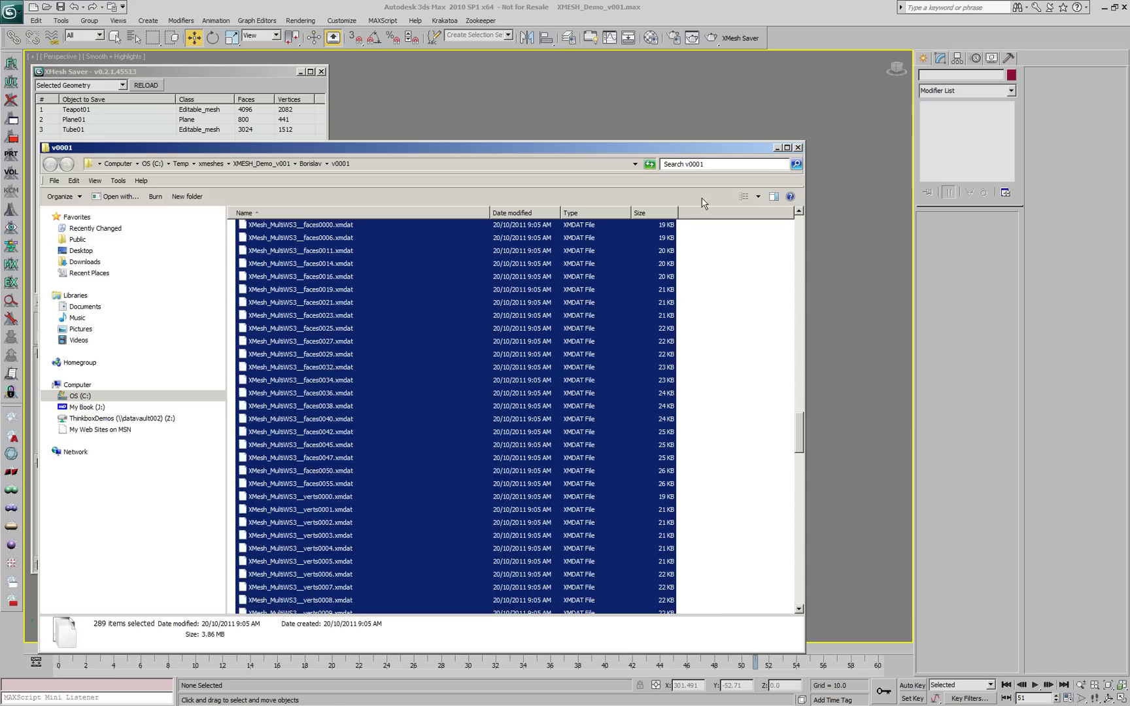
Close Explorer, go to frame 0, and hide the XMesh_MultiWS3_ loader.
left_click(798, 148)
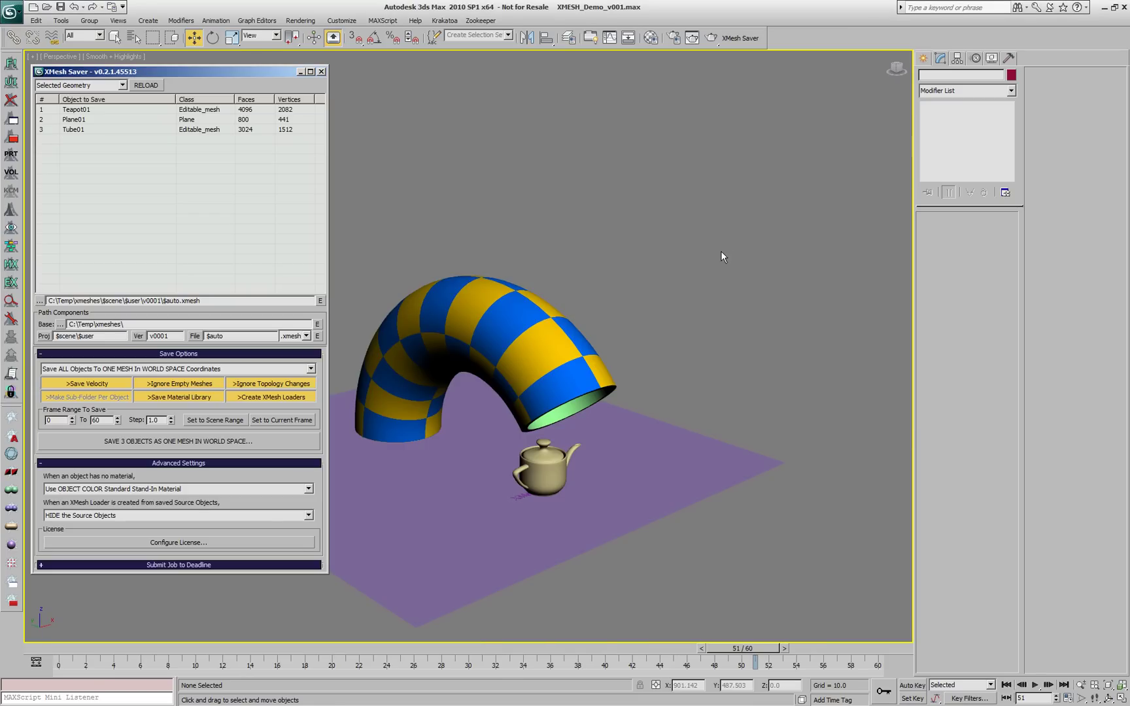
key("Home")
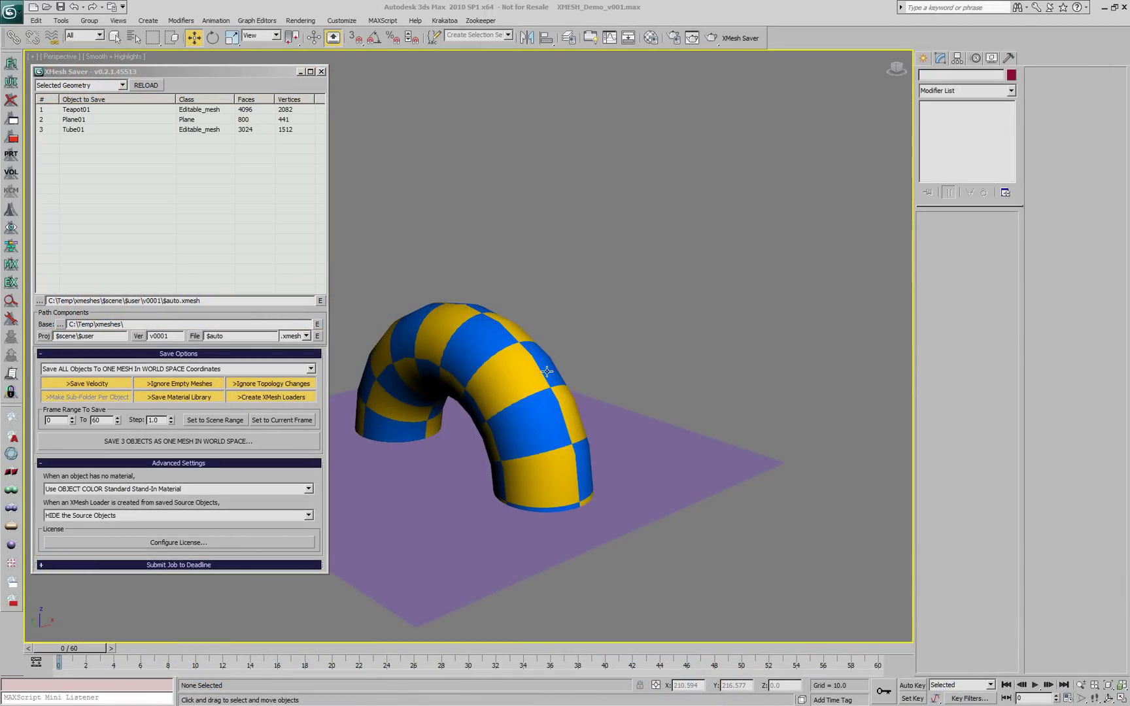
left_click(528, 378)
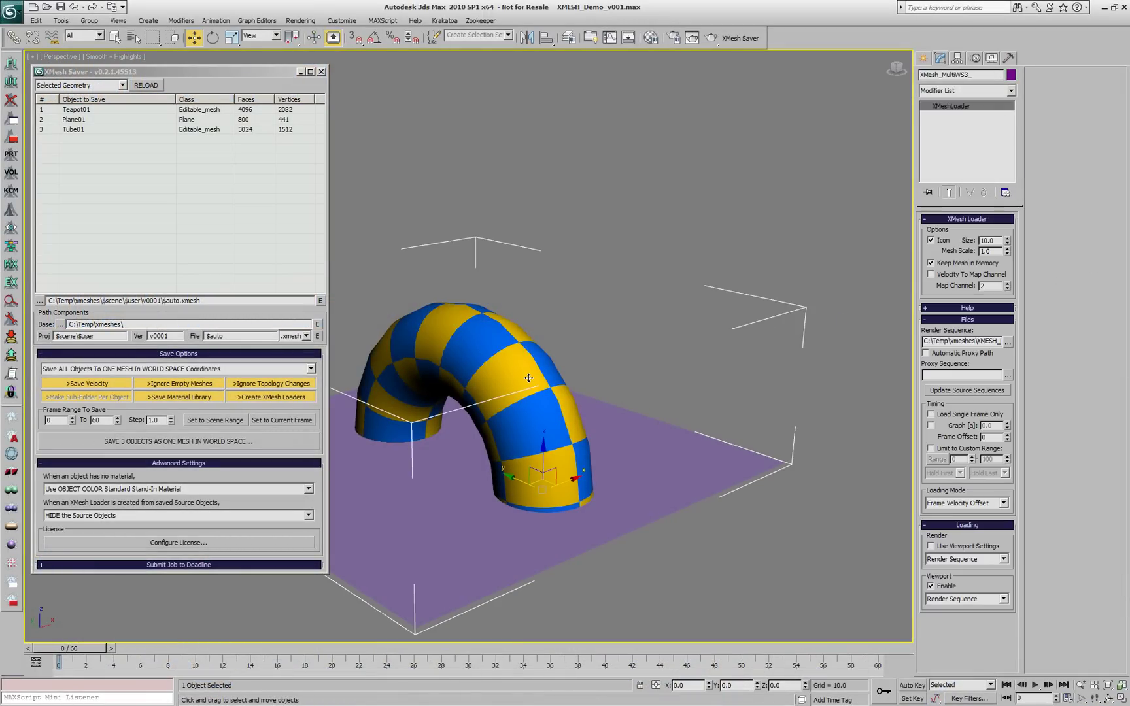
key("Delete")
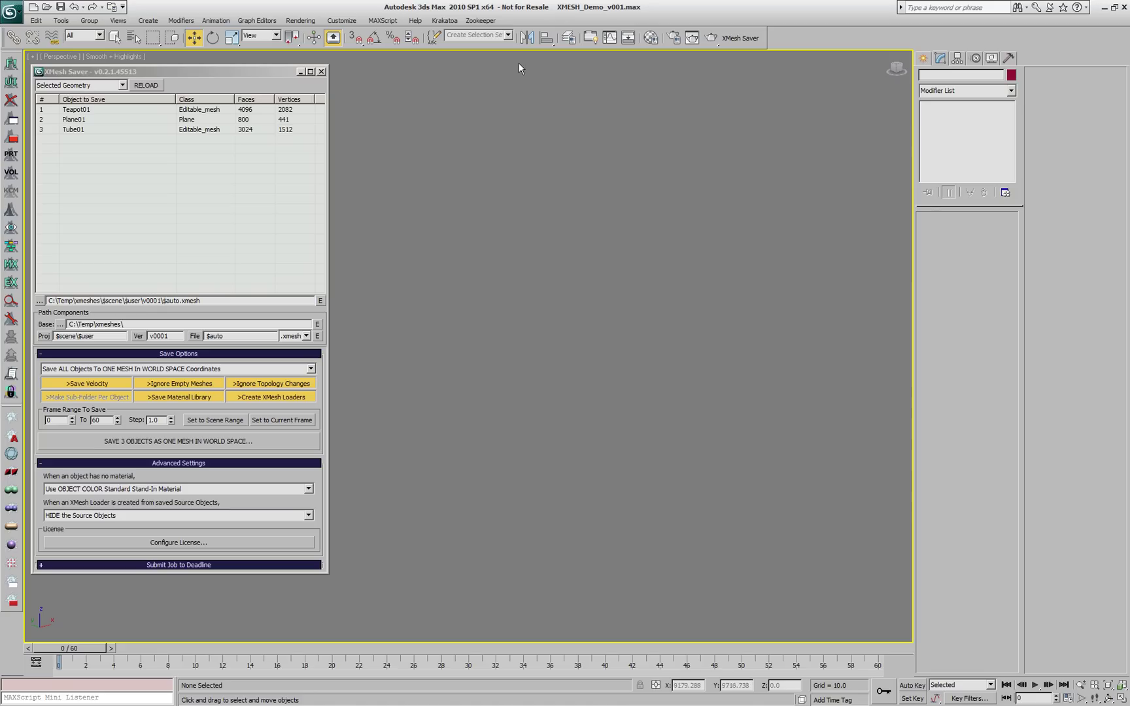
Pick the ShowMeTheTeapot selection set and agree to unhide its objects.
left_click(507, 35)
left_click(489, 47)
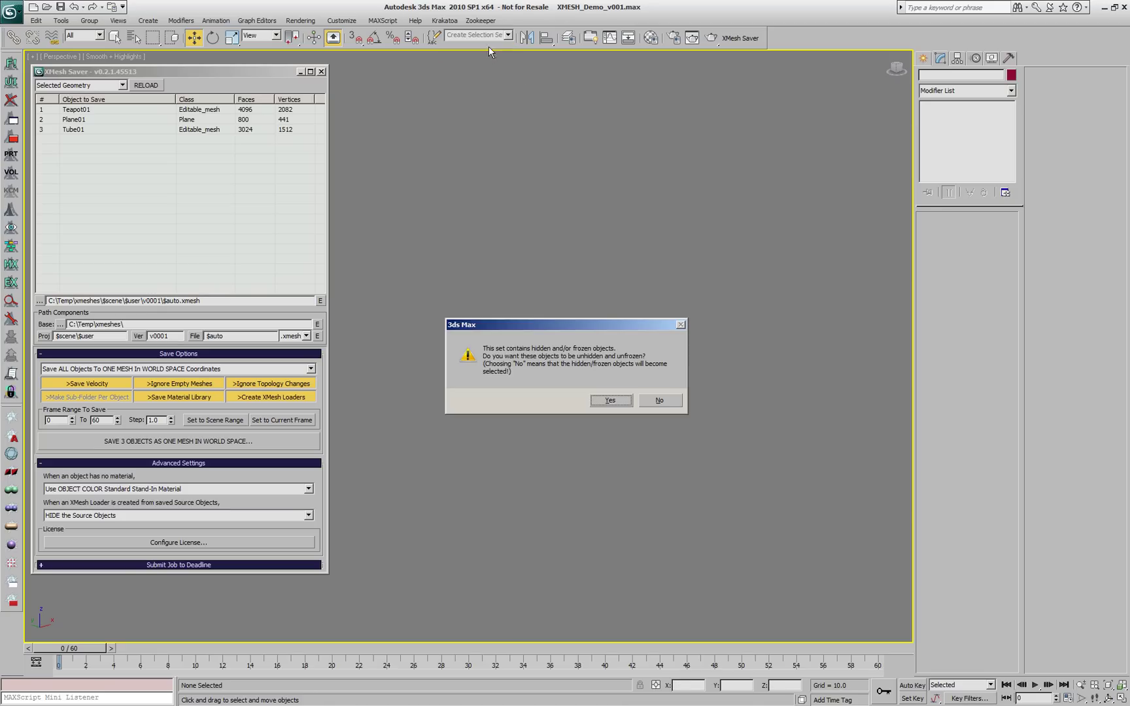
left_click(605, 399)
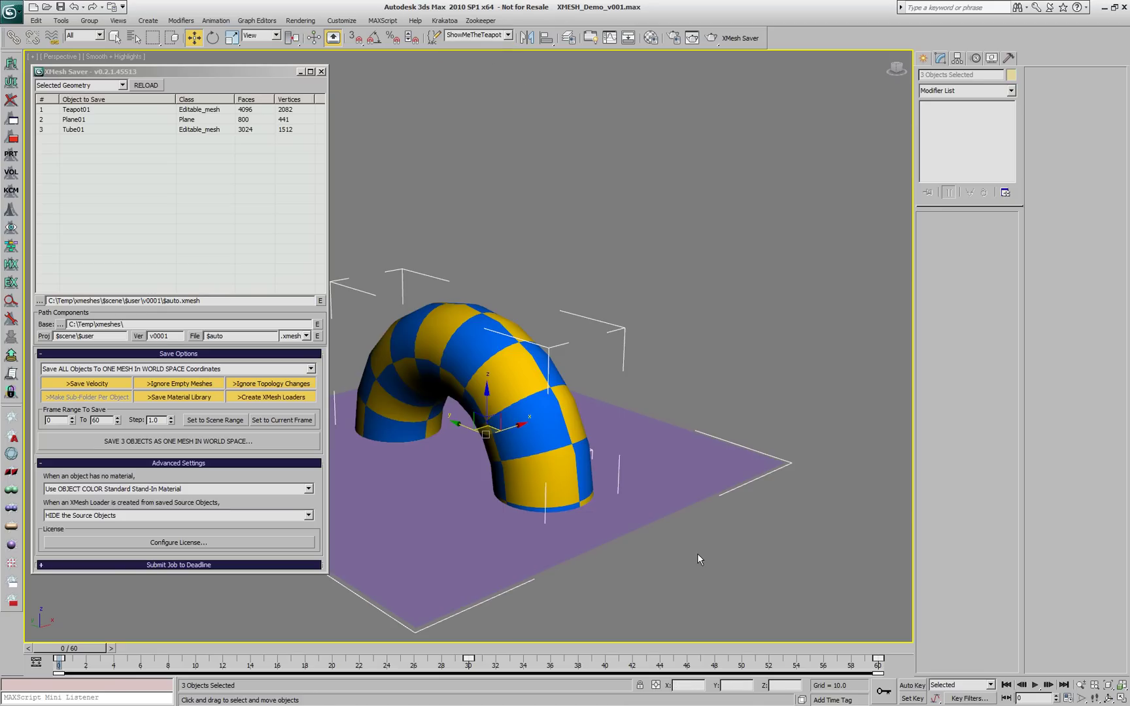
Save the three objects with 'Save EACH Object To INDIVIDUAL MESH In WORLD SPACE Coordinates'.
left_click(92, 369)
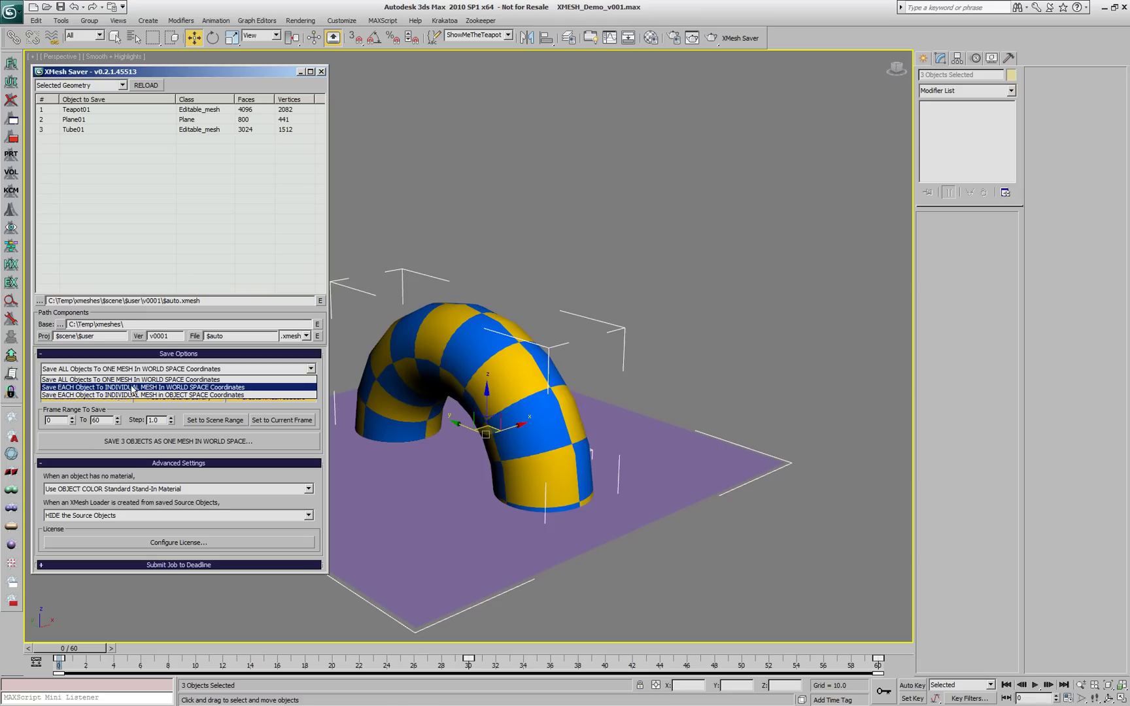
left_click(225, 388)
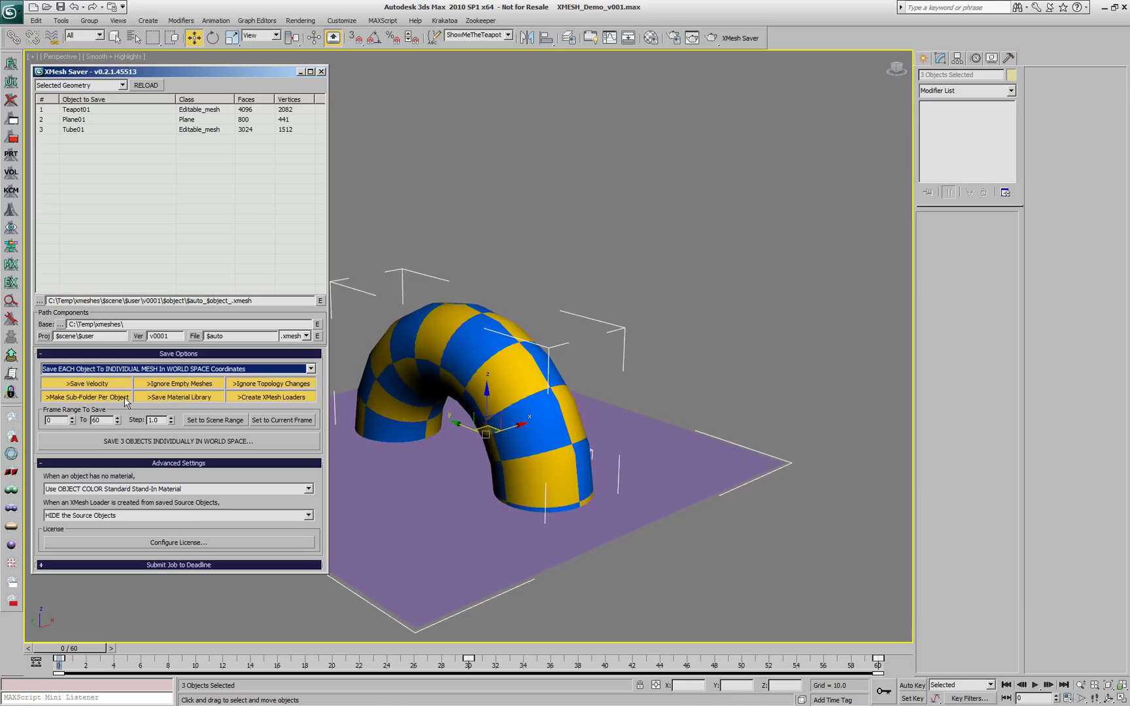
left_click(159, 441)
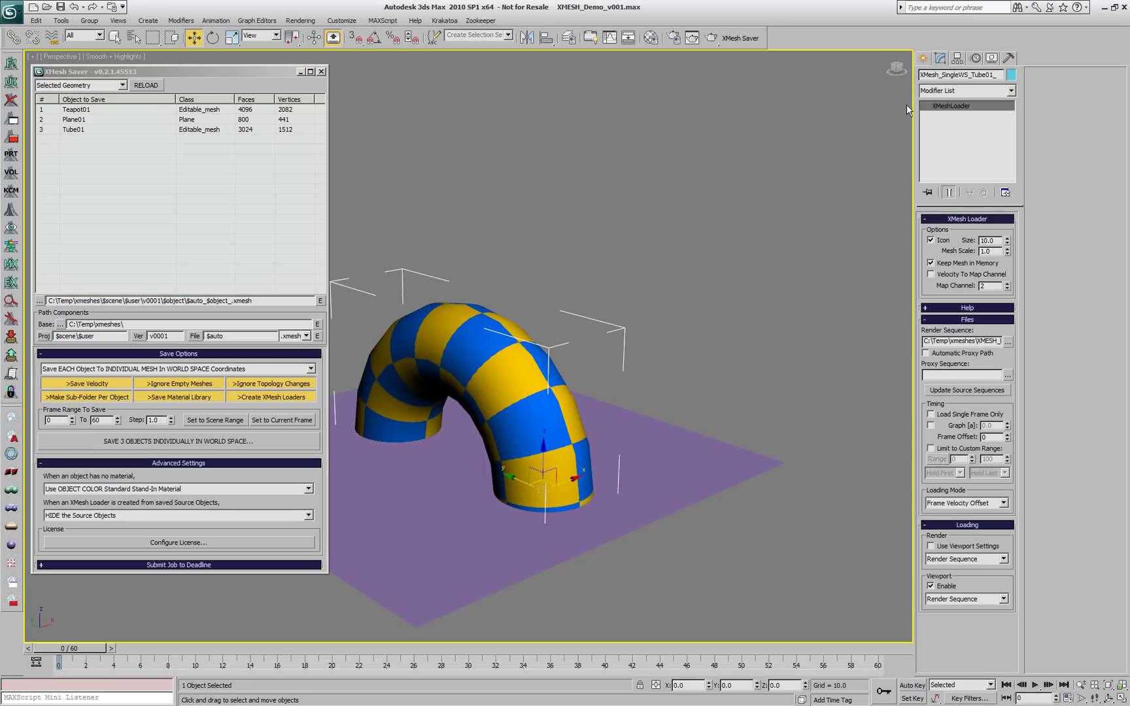
Select the plane and teapot loaders at frame 14 and set the source to Scene XMesh Loaders.
left_click(625, 440)
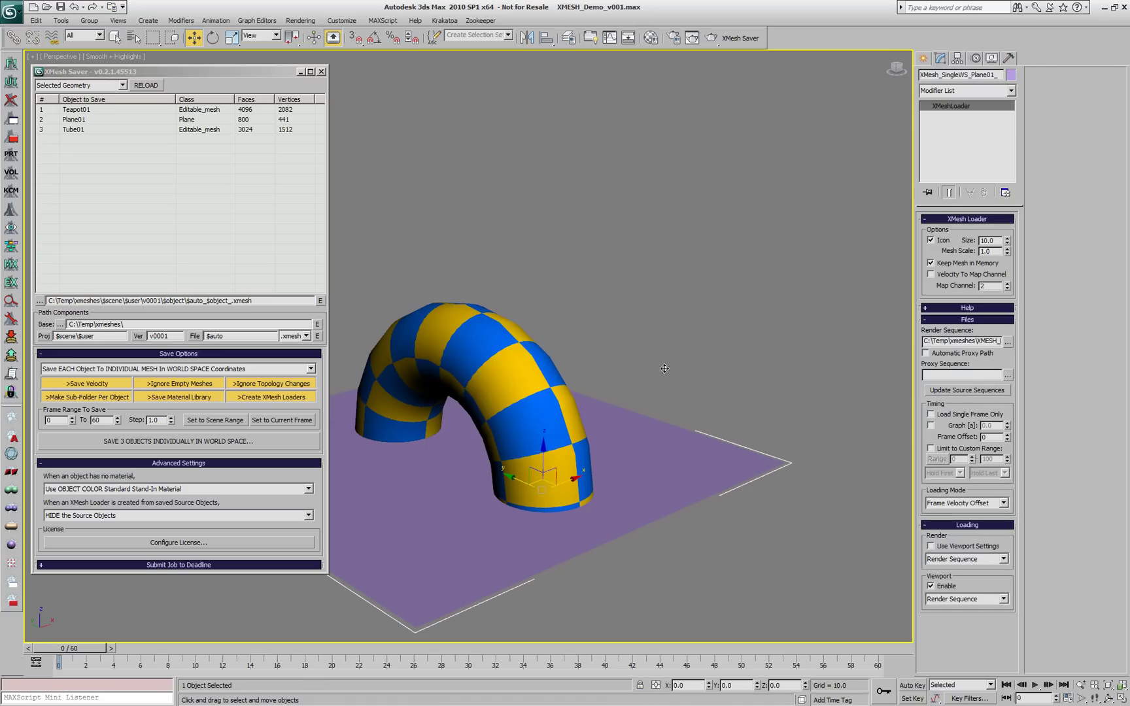
left_click_drag(174, 650, 251, 649)
key("ctrl+d")
left_click(542, 448)
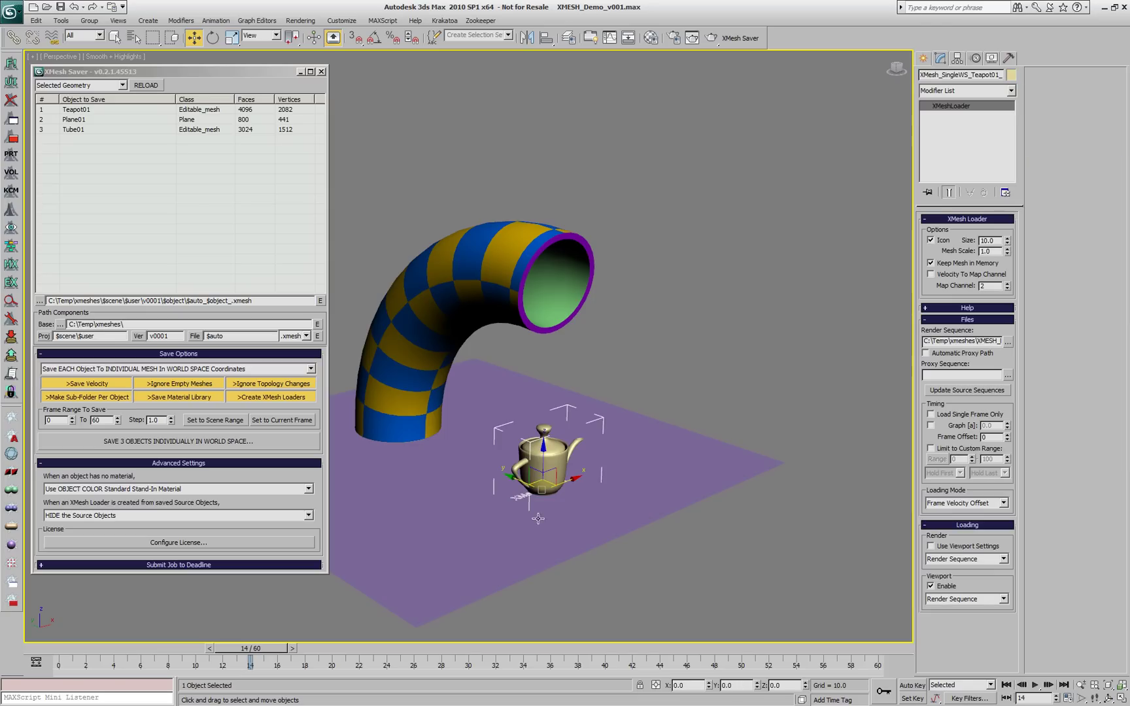
left_click(91, 85)
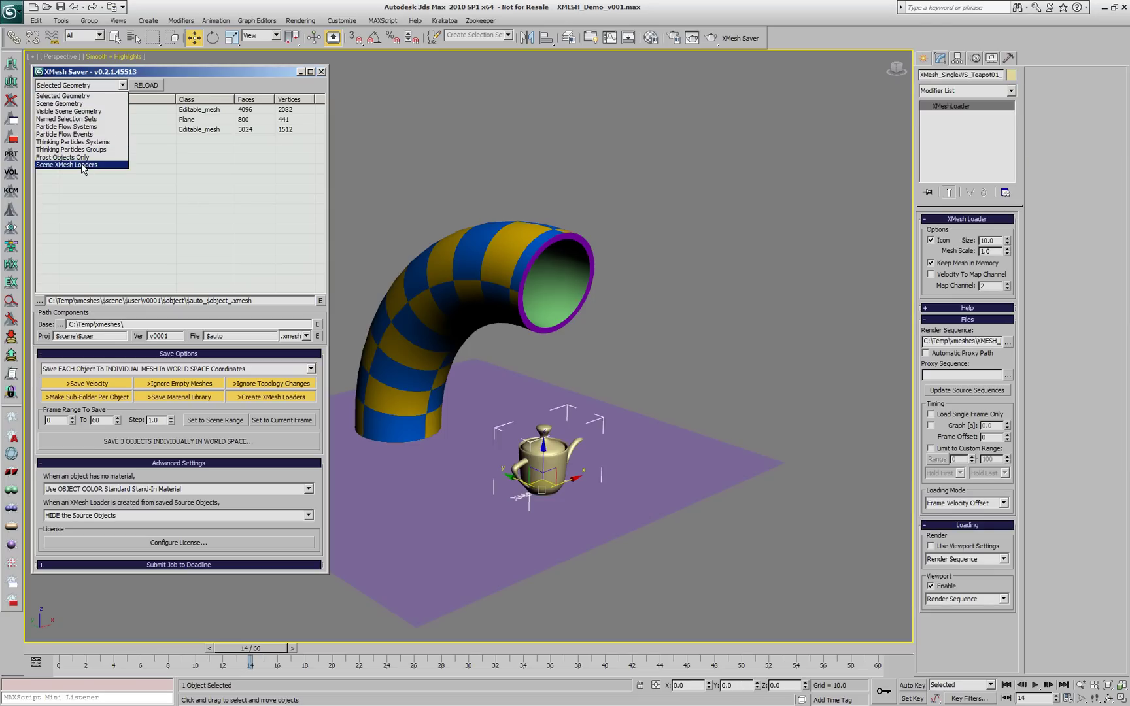
left_click(83, 168)
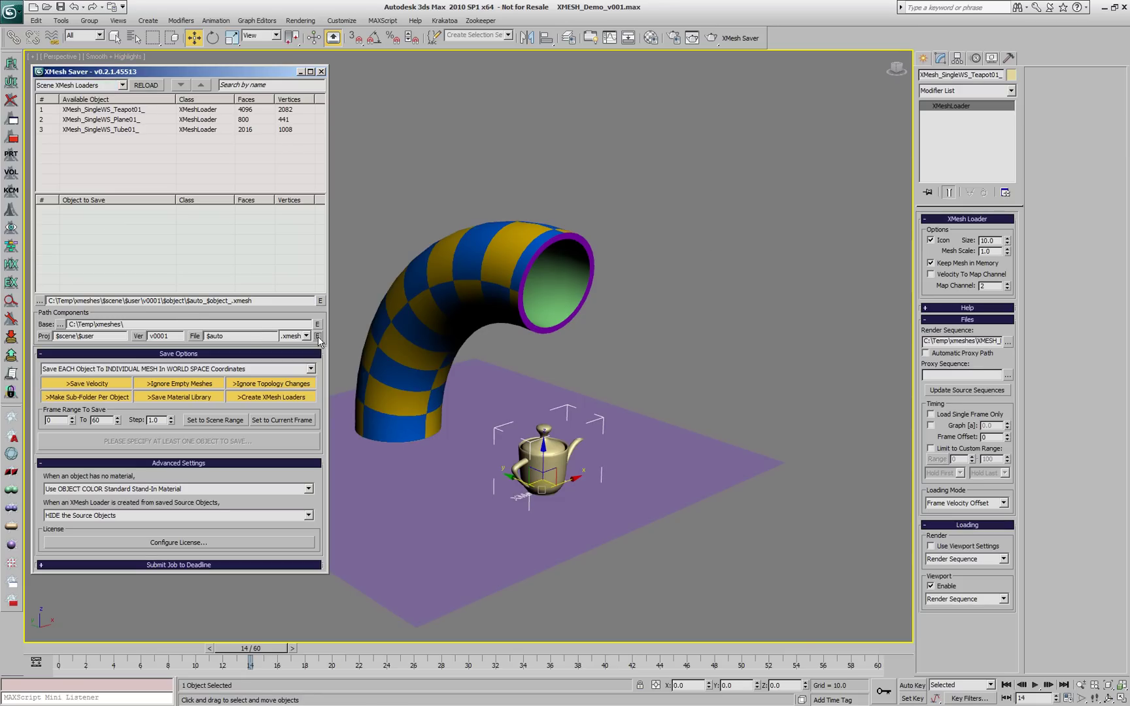
Browse the v0001 folder's Tube01, Teapot01 and Plane01 subfolders, then close Explorer.
left_click(318, 337)
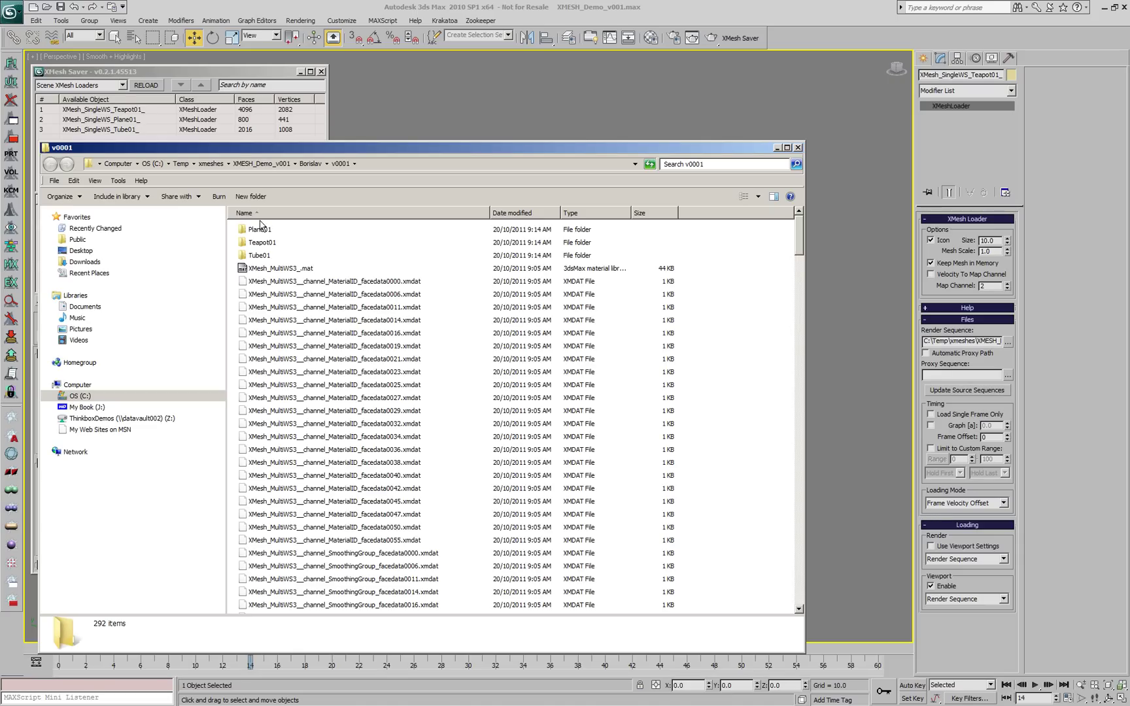
left_click(259, 230)
left_click(261, 242)
left_click(260, 256)
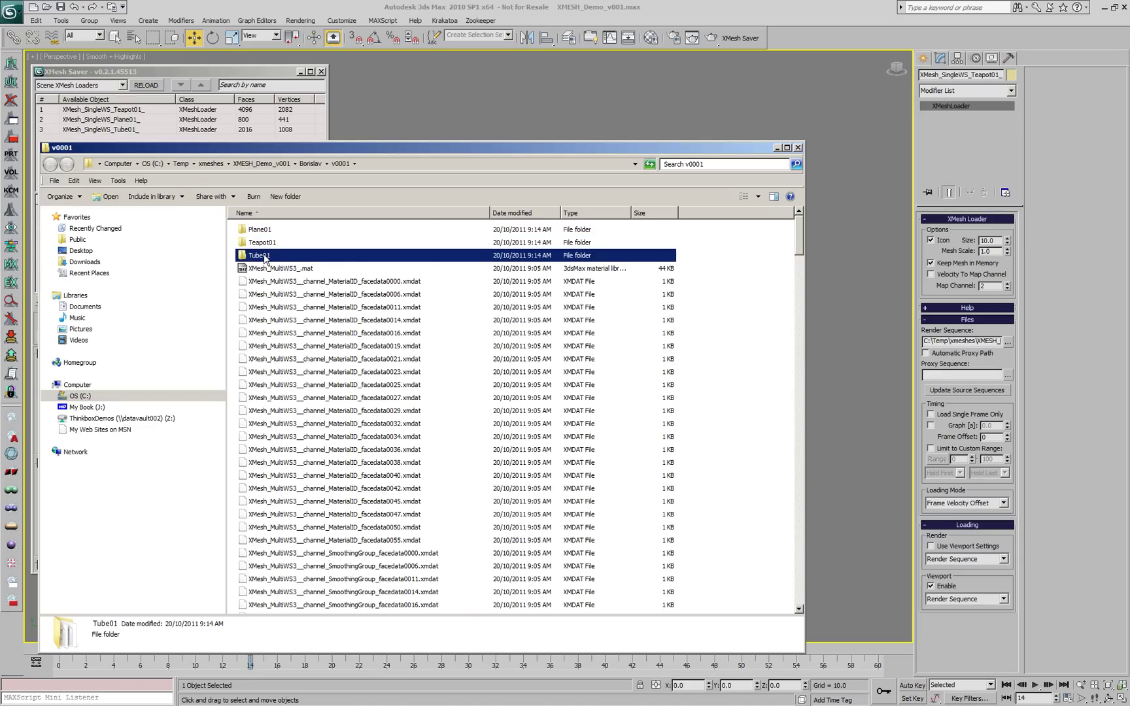
double_click(265, 258)
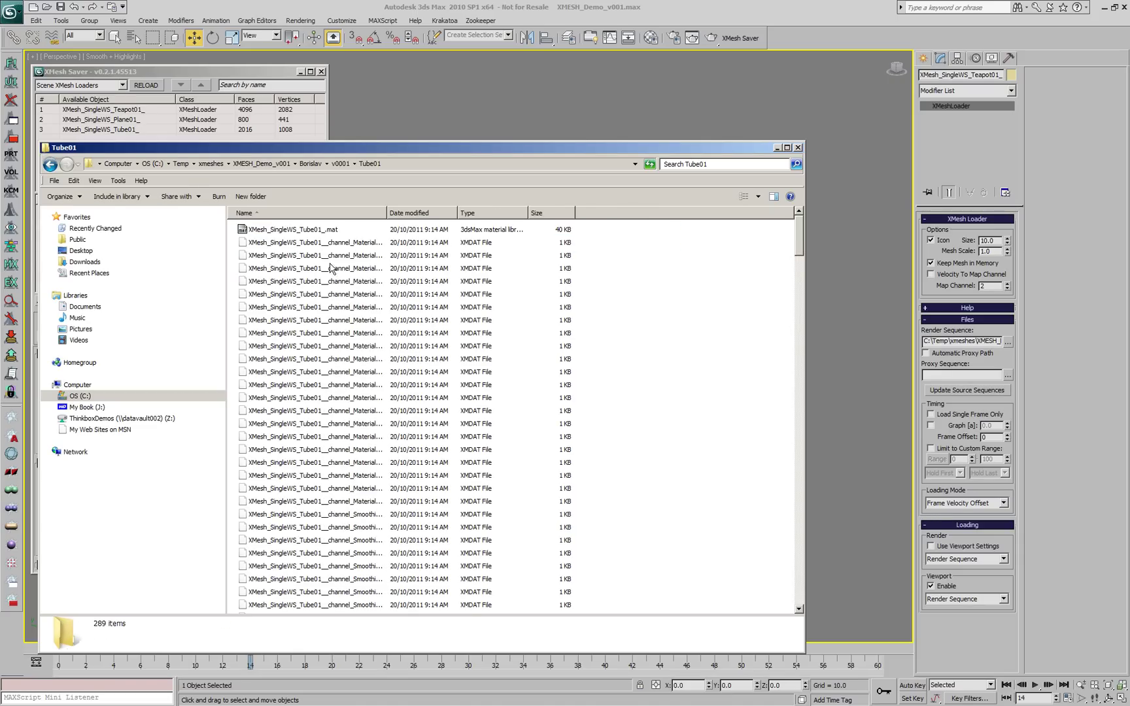
left_click(51, 166)
double_click(265, 243)
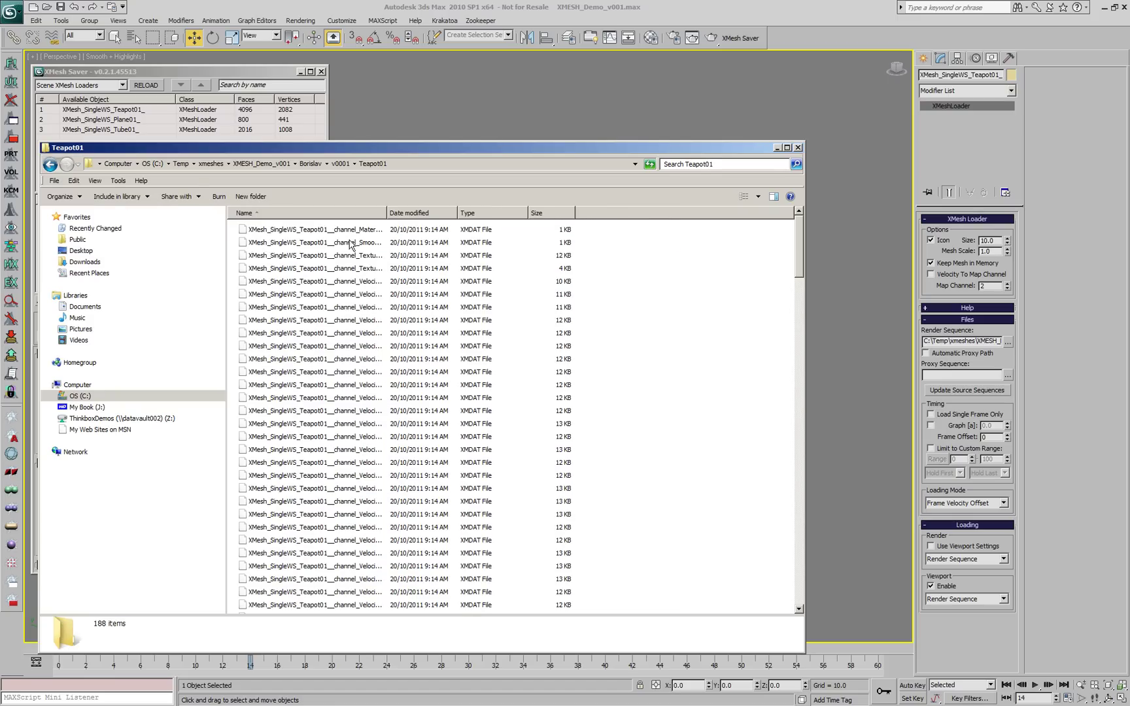
left_click(51, 165)
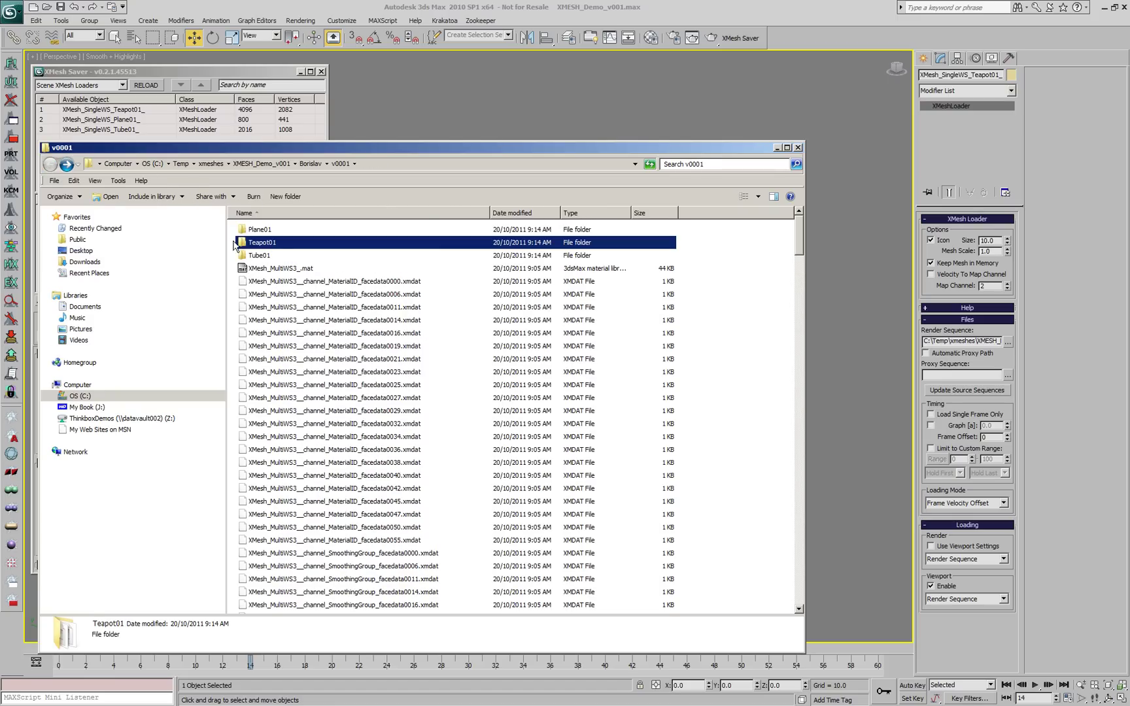
double_click(253, 231)
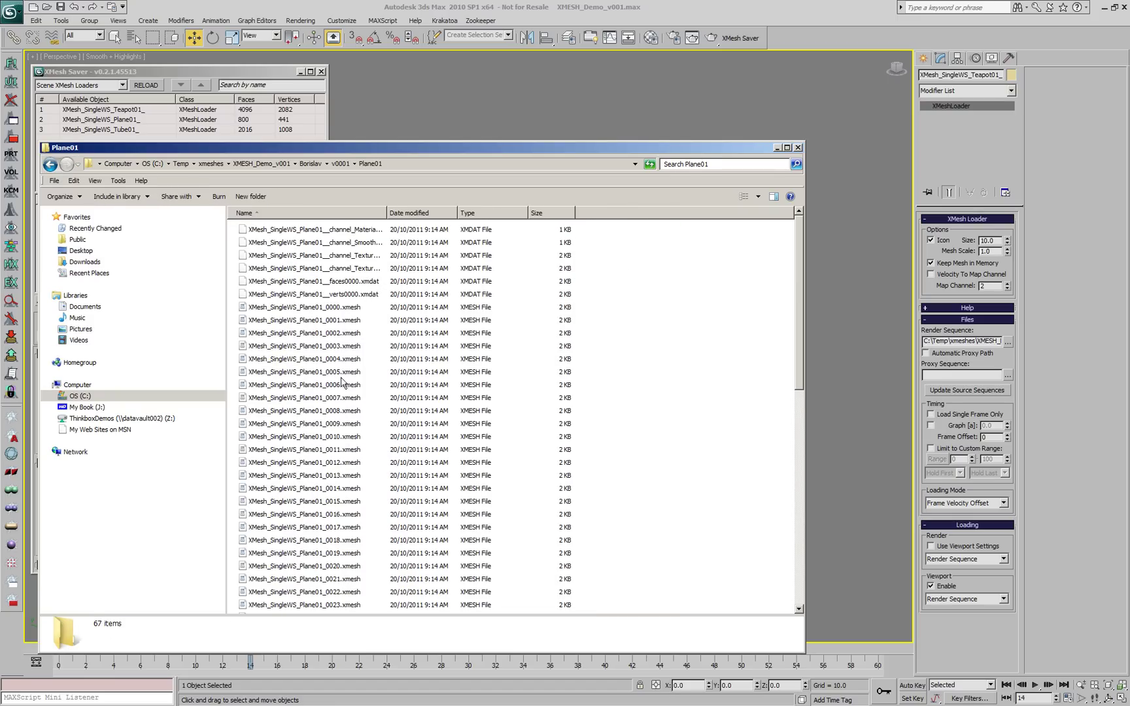
left_click(51, 165)
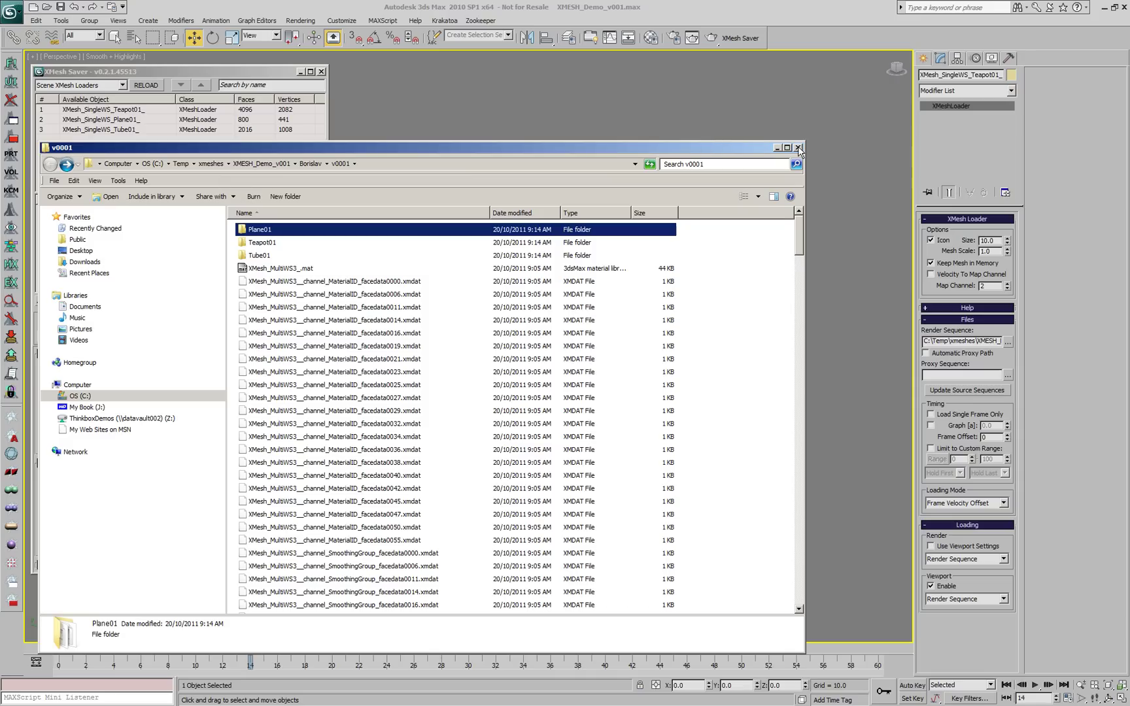
left_click(798, 148)
Delete the three XMesh loaders at frame 0 and set the saver source to Particle Flow Systems.
left_click(405, 534)
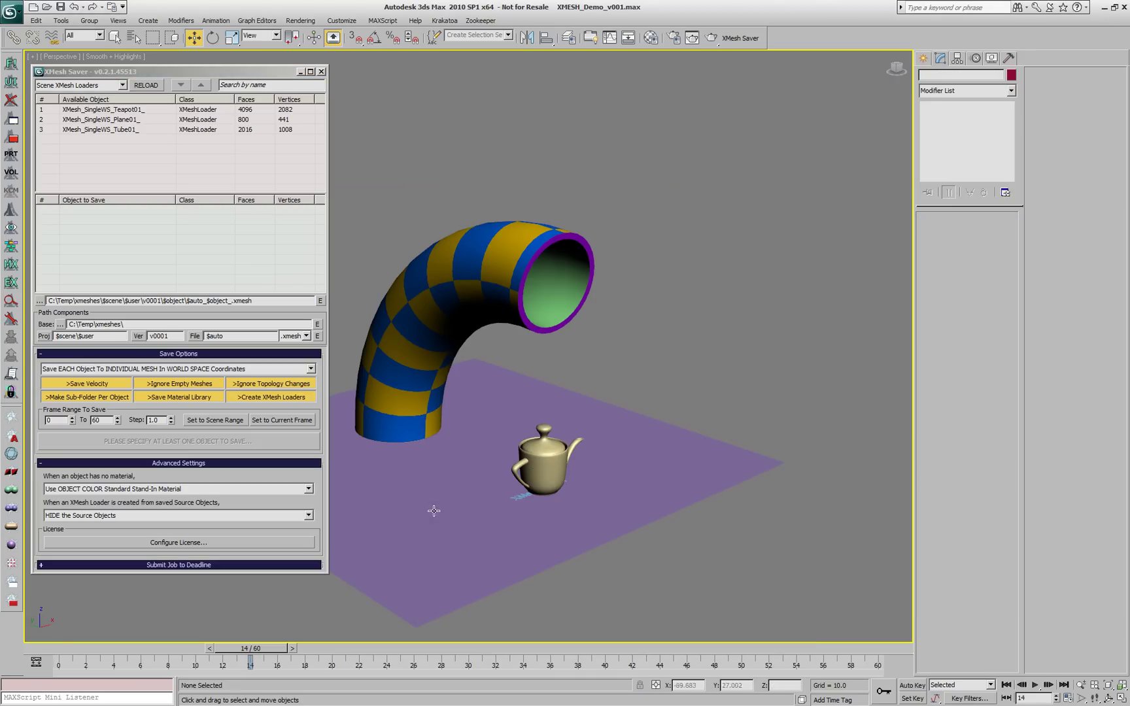
left_click_drag(251, 648, 12, 648)
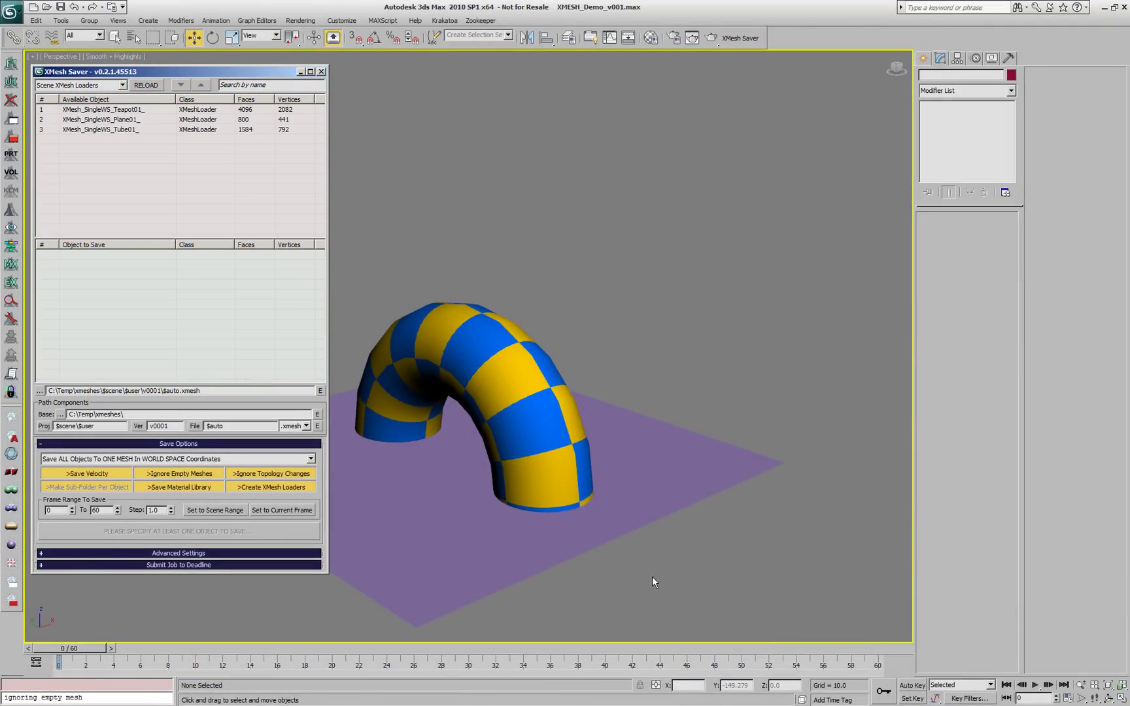
left_click_drag(694, 598, 339, 278)
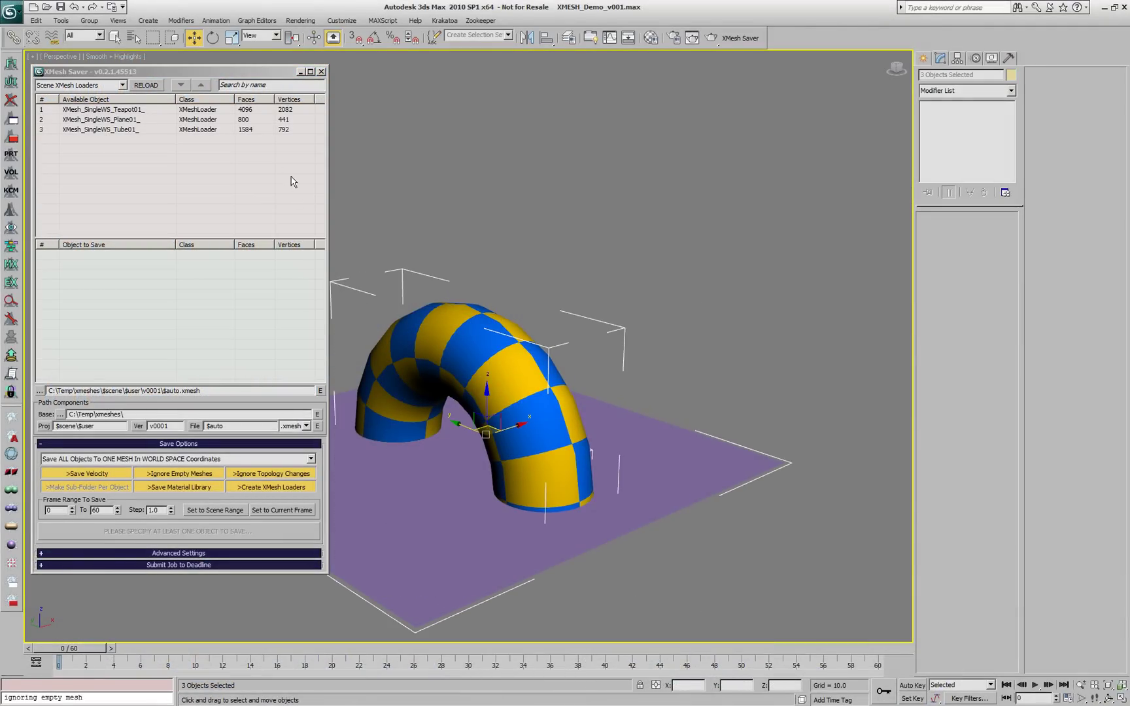
key("Delete")
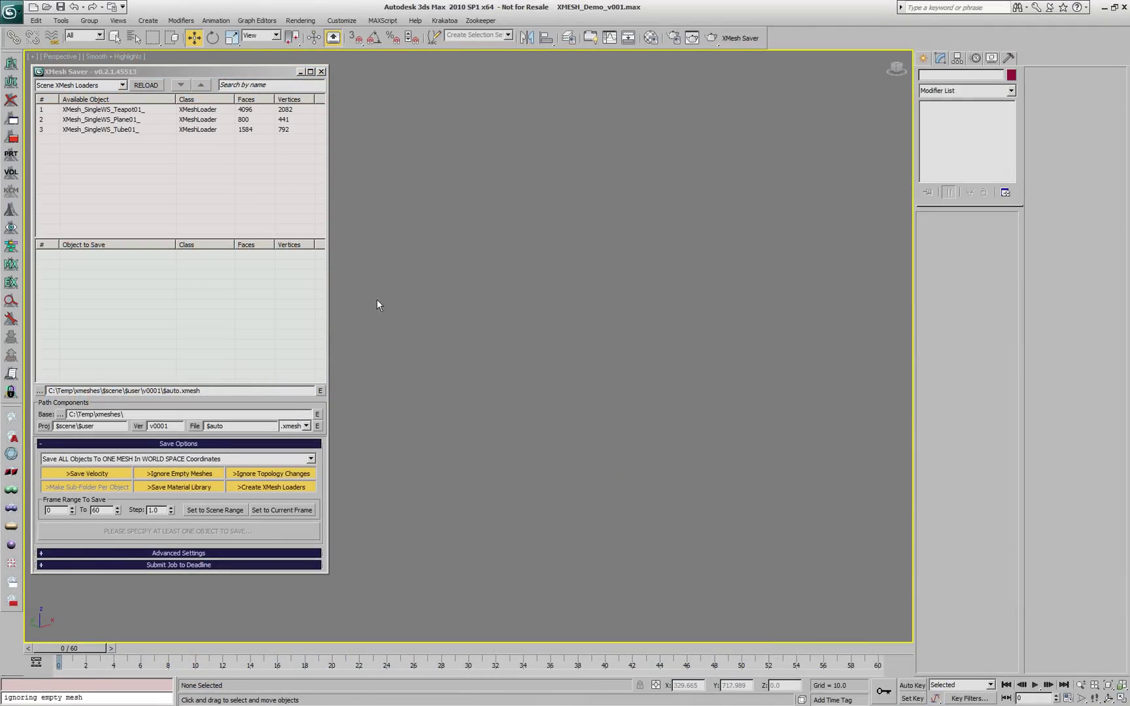
left_click(98, 87)
left_click(64, 128)
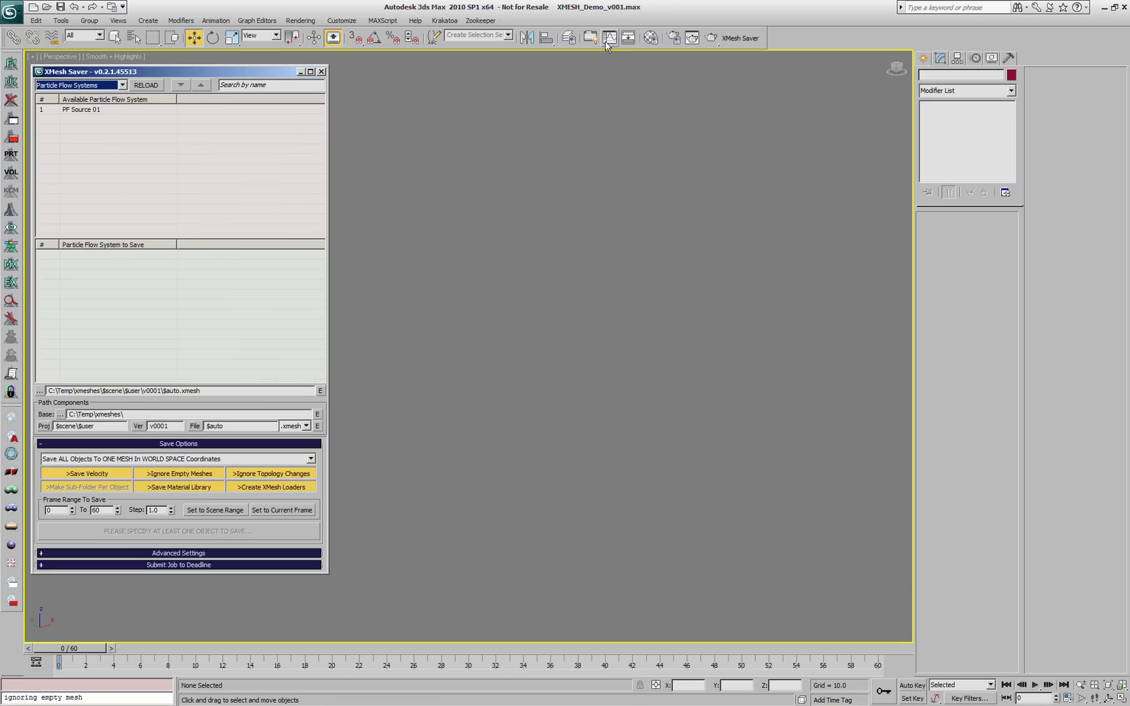
Unhide the PFlow Demo layer in the Layer Manager.
left_click(569, 37)
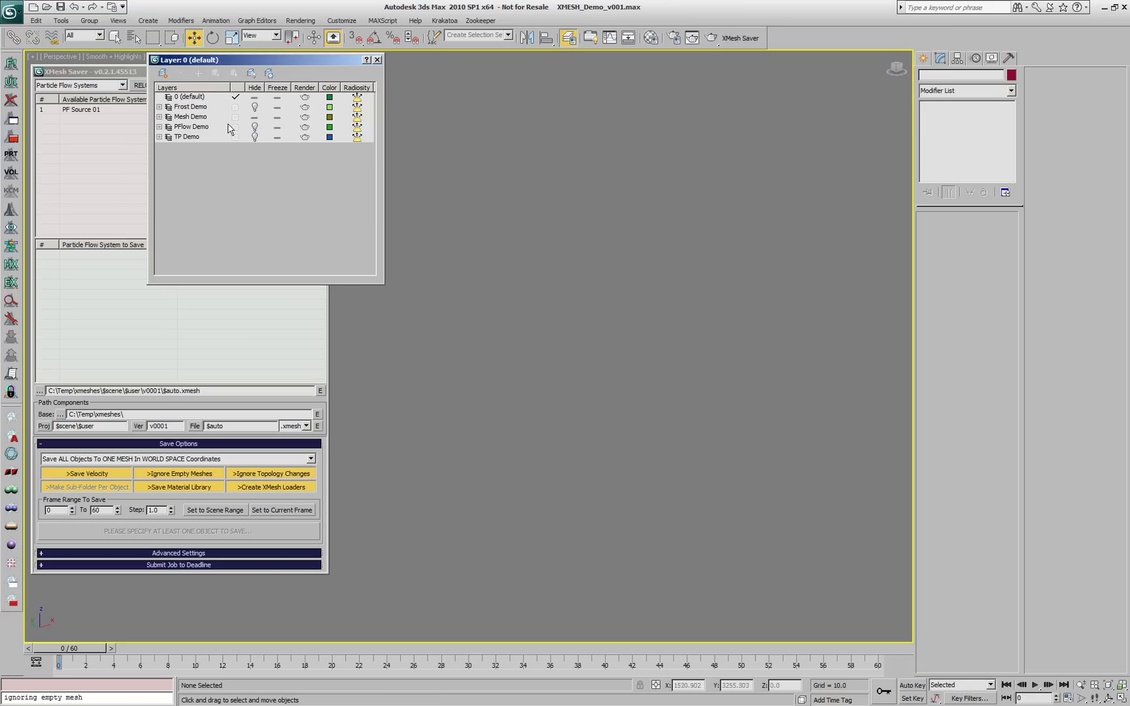
left_click(159, 127)
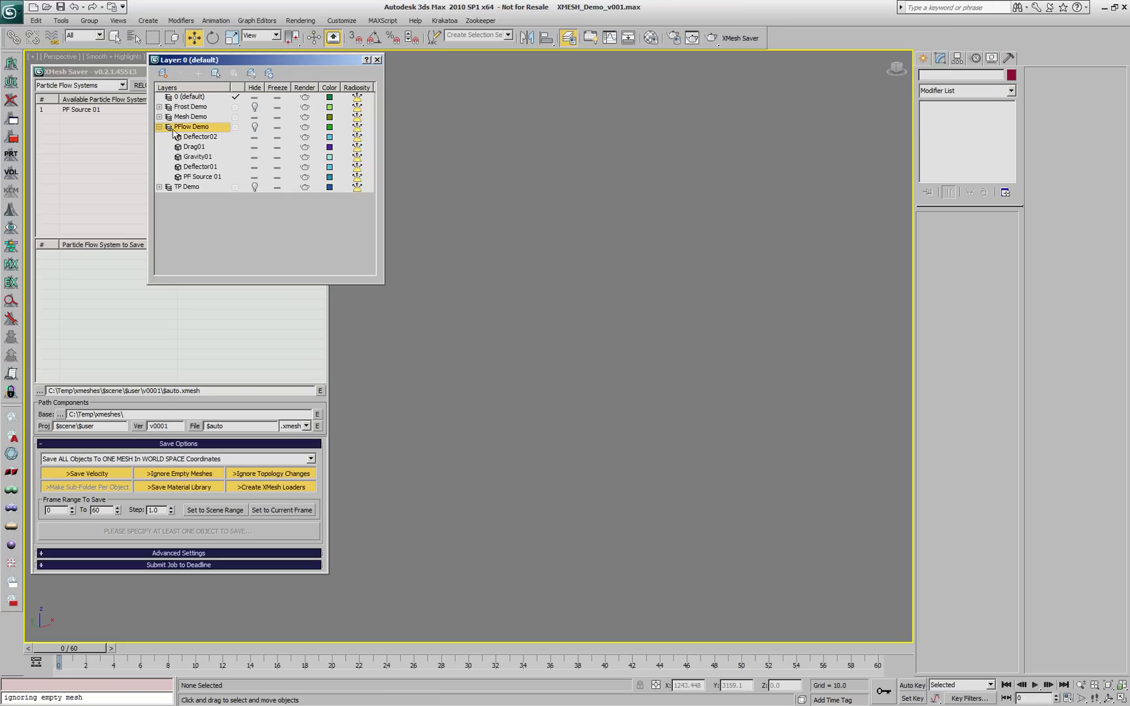
left_click(254, 128)
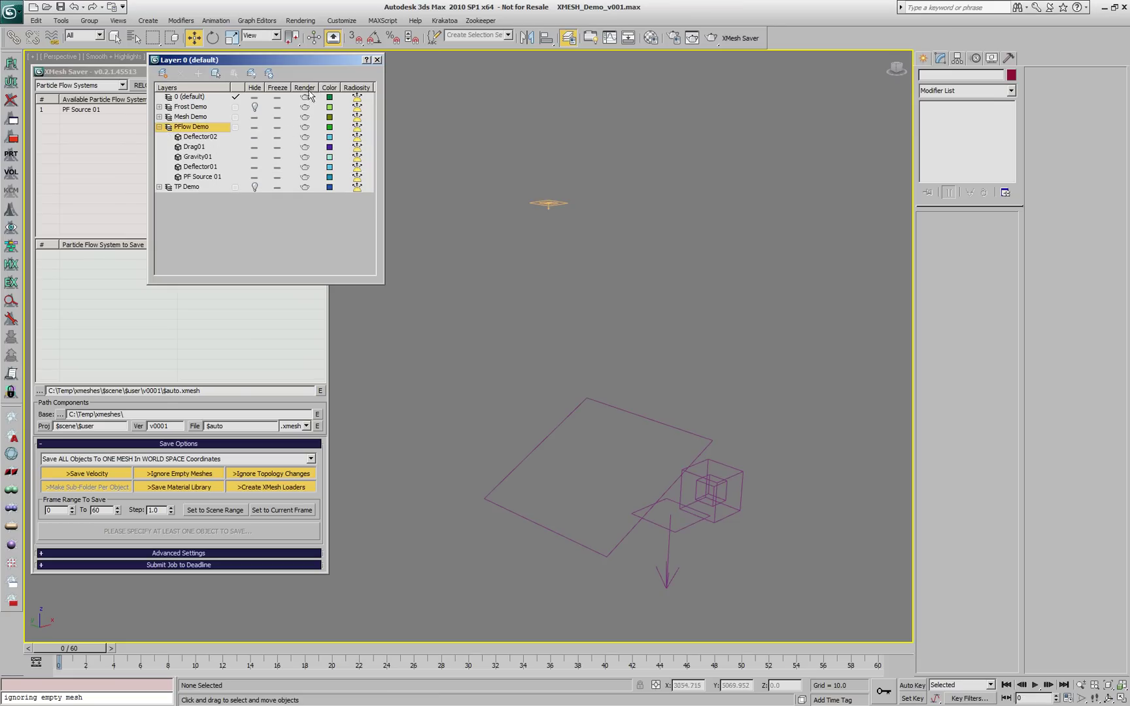
left_click(378, 60)
Enable particle emission on PF Source 01 and preview the particle streams.
left_click(550, 201)
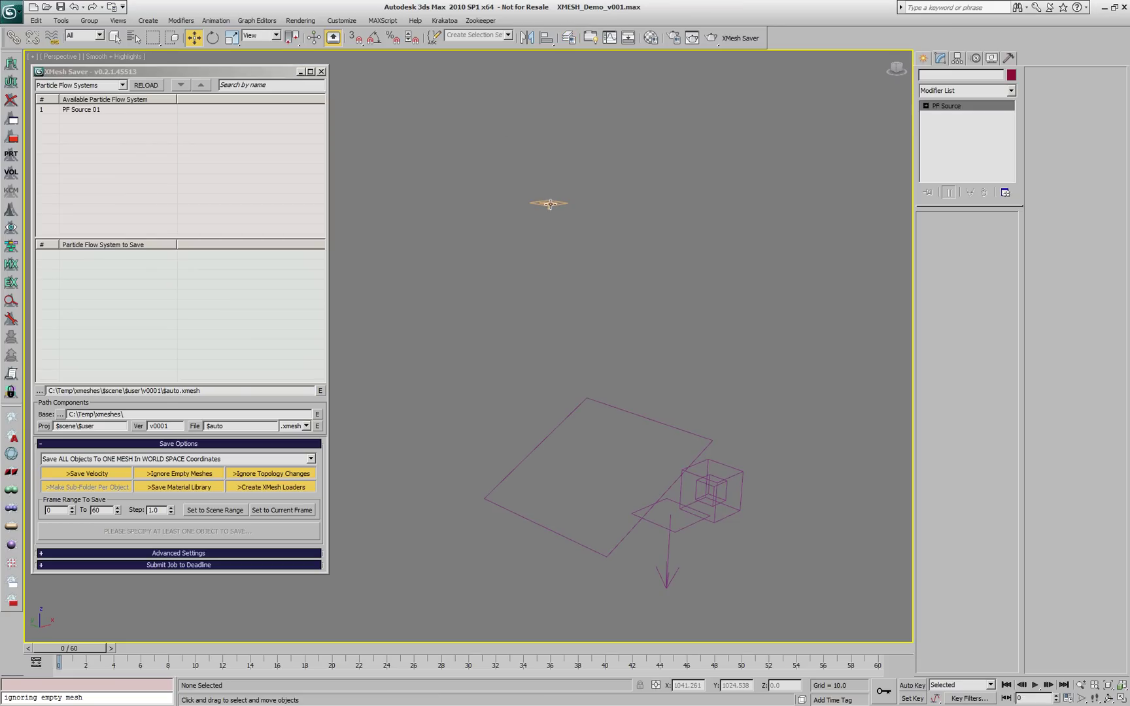
left_click(941, 237)
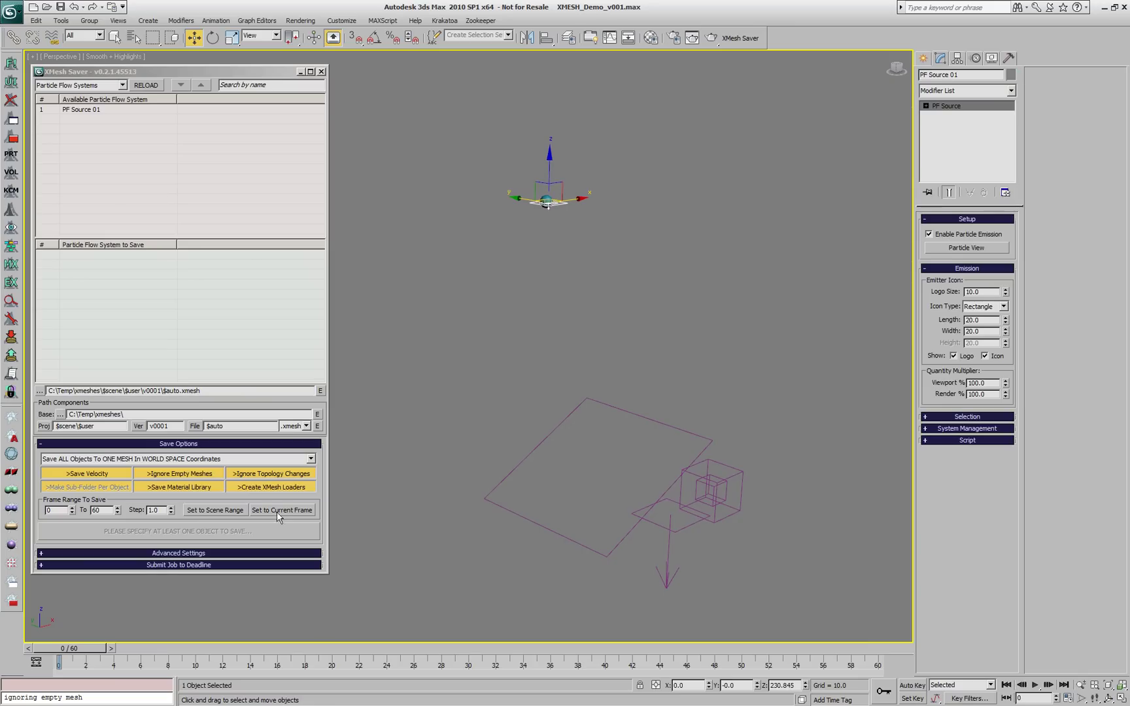
left_click_drag(91, 651, 729, 638)
Play and scrub PF Source 01's particle animation, zooming in on the emitter and deflectors.
left_click(1080, 685)
left_click_drag(854, 563, 850, 615)
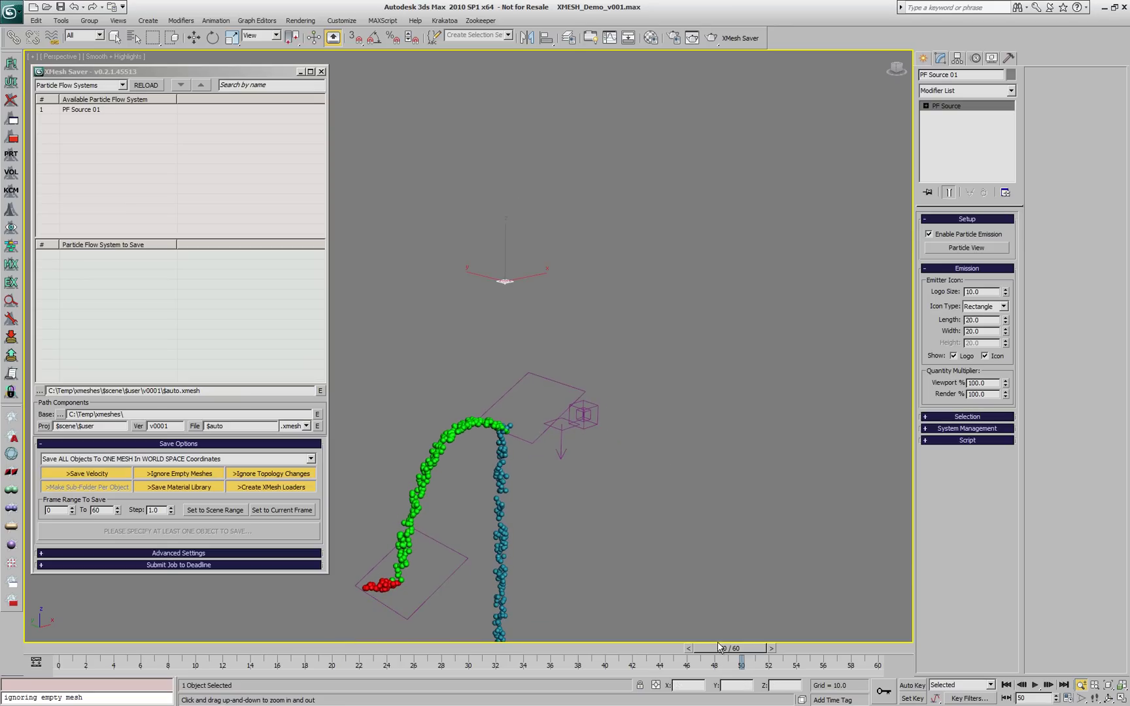
left_click_drag(720, 650, 870, 650)
left_click(1035, 684)
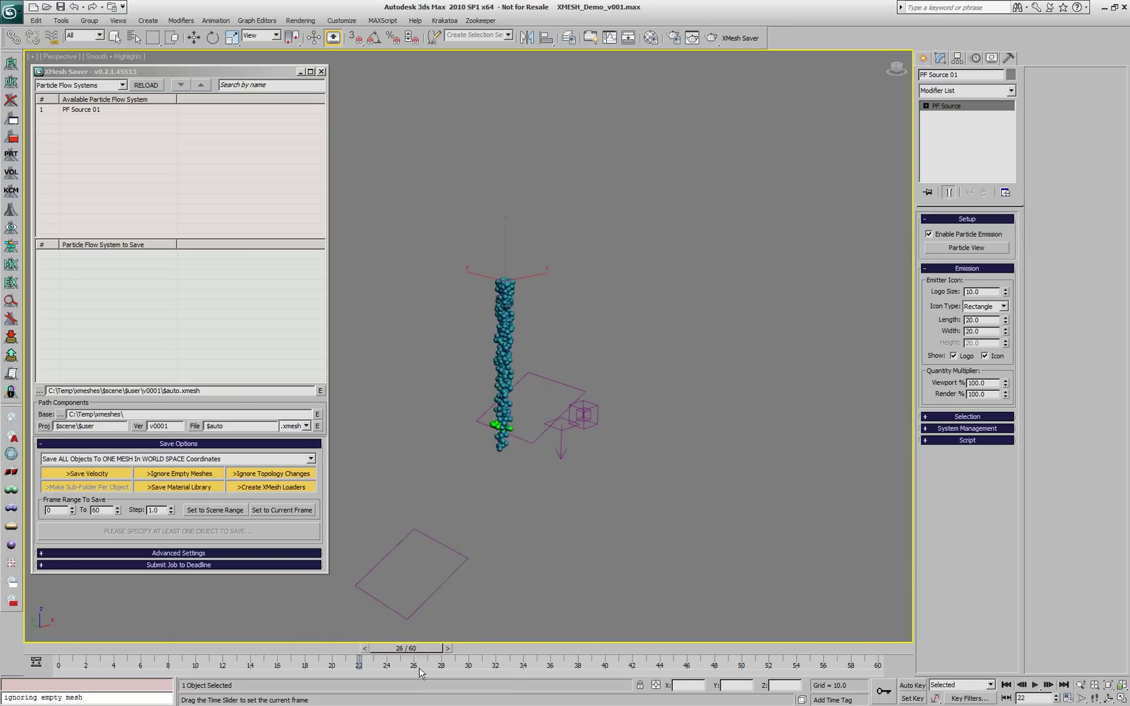
left_click(1035, 683)
left_click_drag(566, 484, 605, 416)
key("w")
Add PF Source 01 to the save list, set version v0002, and save the PF system.
left_click_drag(98, 112, 115, 274)
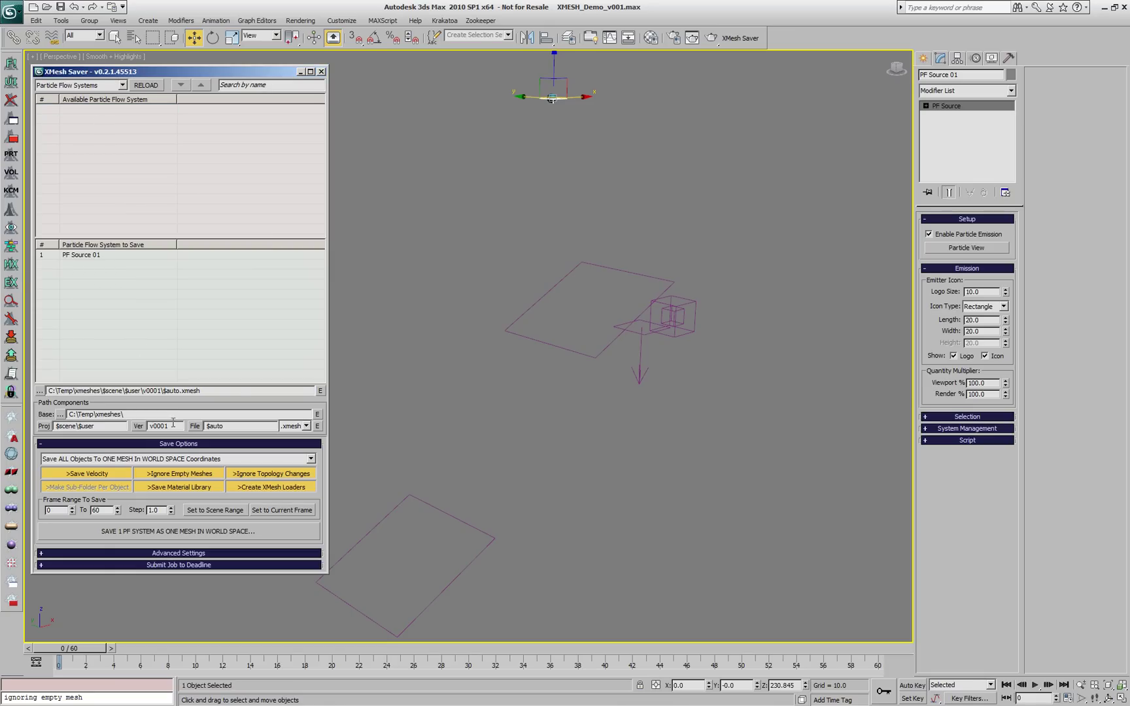
left_click(746, 41)
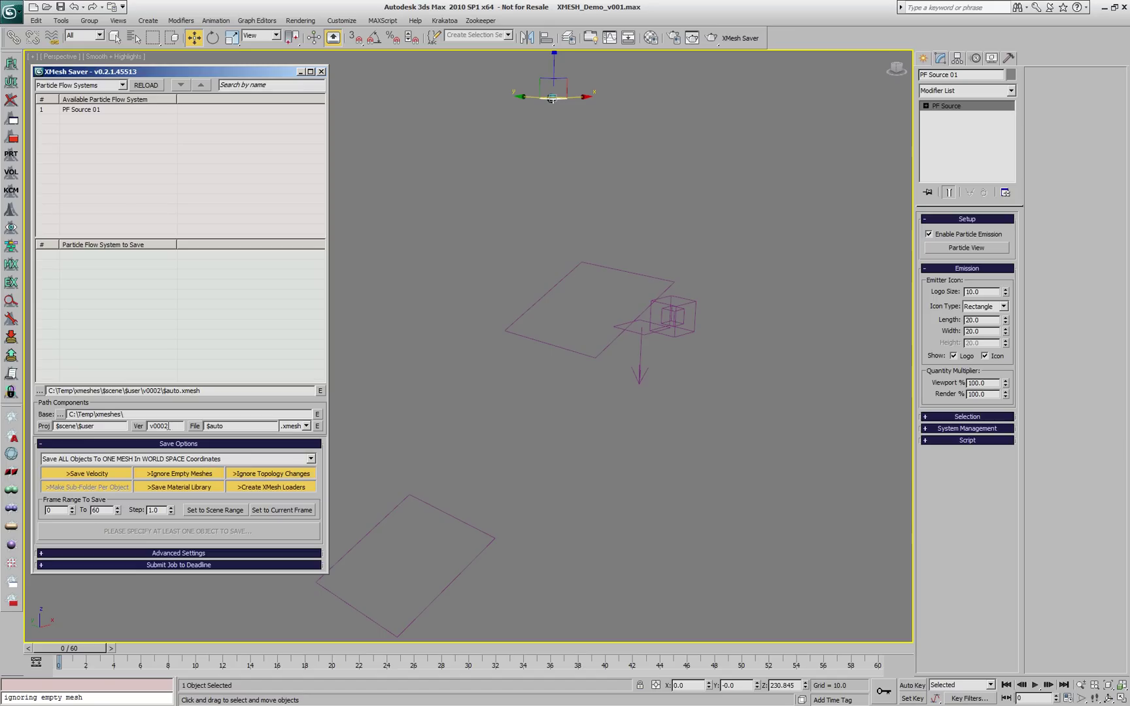
left_click(139, 426)
left_click(205, 437)
left_click(139, 426)
left_click(221, 447)
left_click_drag(102, 110, 119, 307)
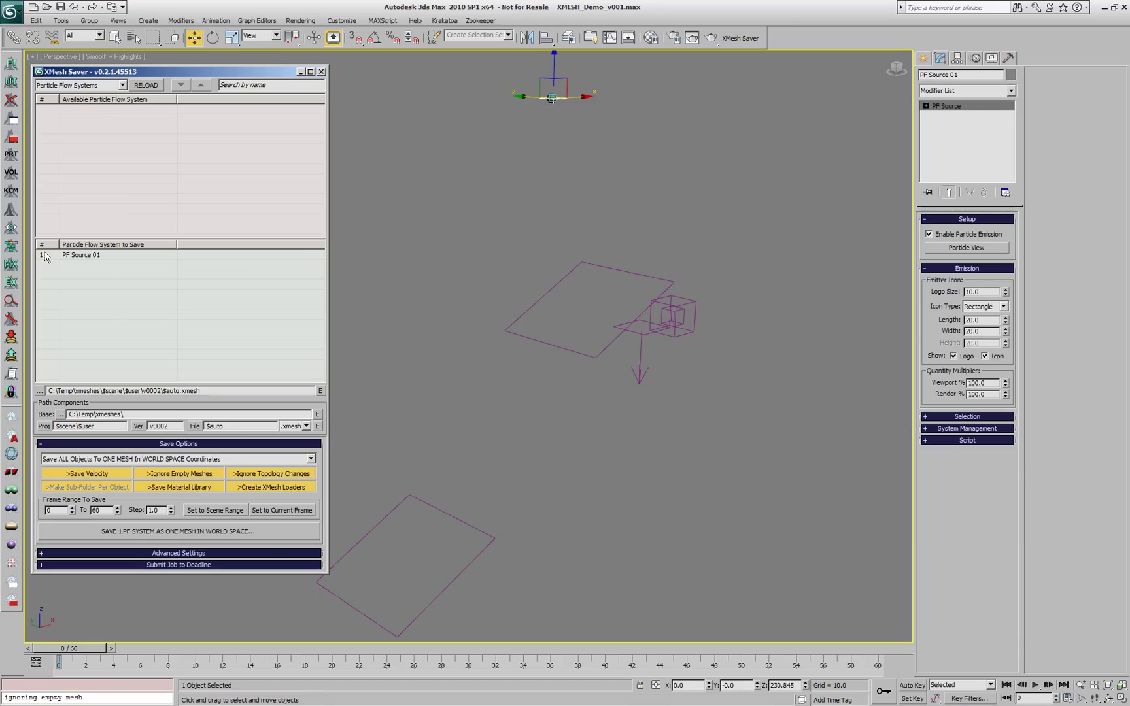
left_click(198, 535)
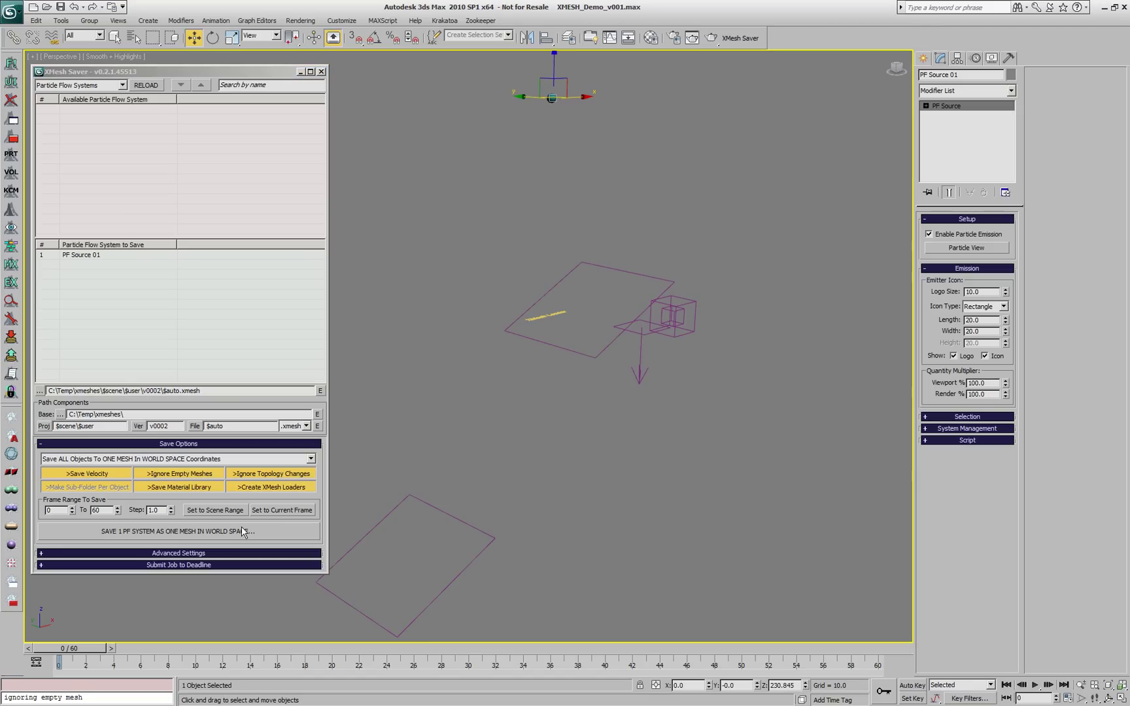
Scrub and play the cached particle mesh loader, then delete the XMesh loader.
left_click_drag(95, 650, 224, 650)
key("w")
left_click(549, 307)
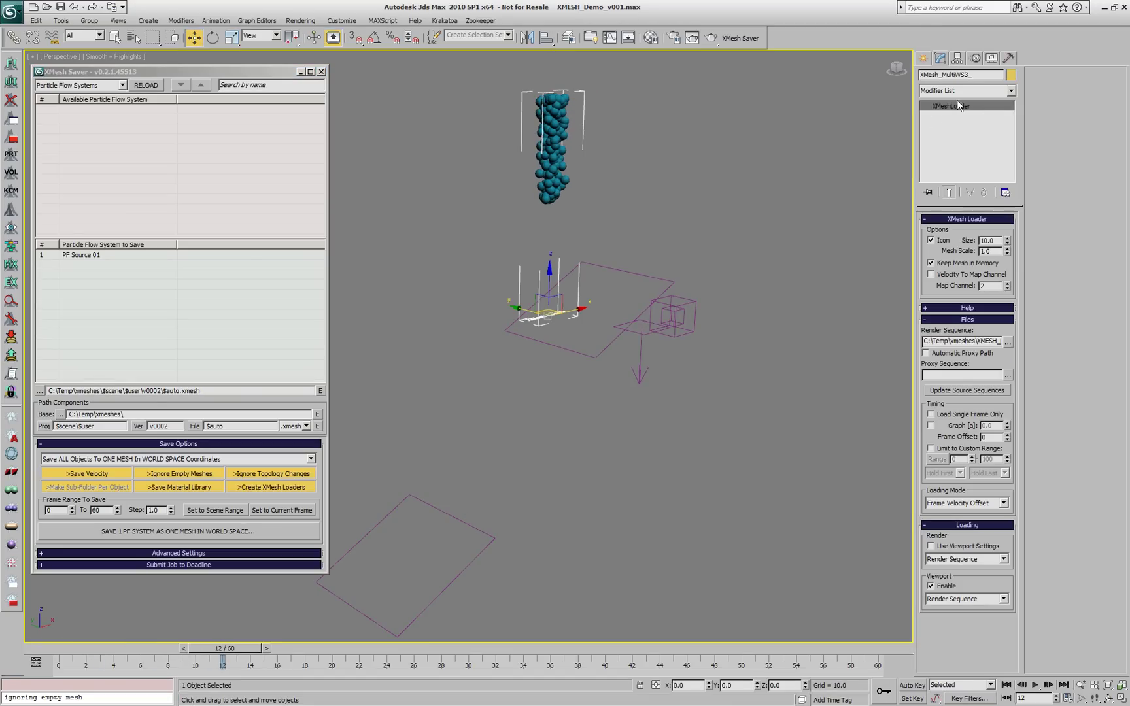
left_click_drag(206, 650, 926, 681)
key("slash")
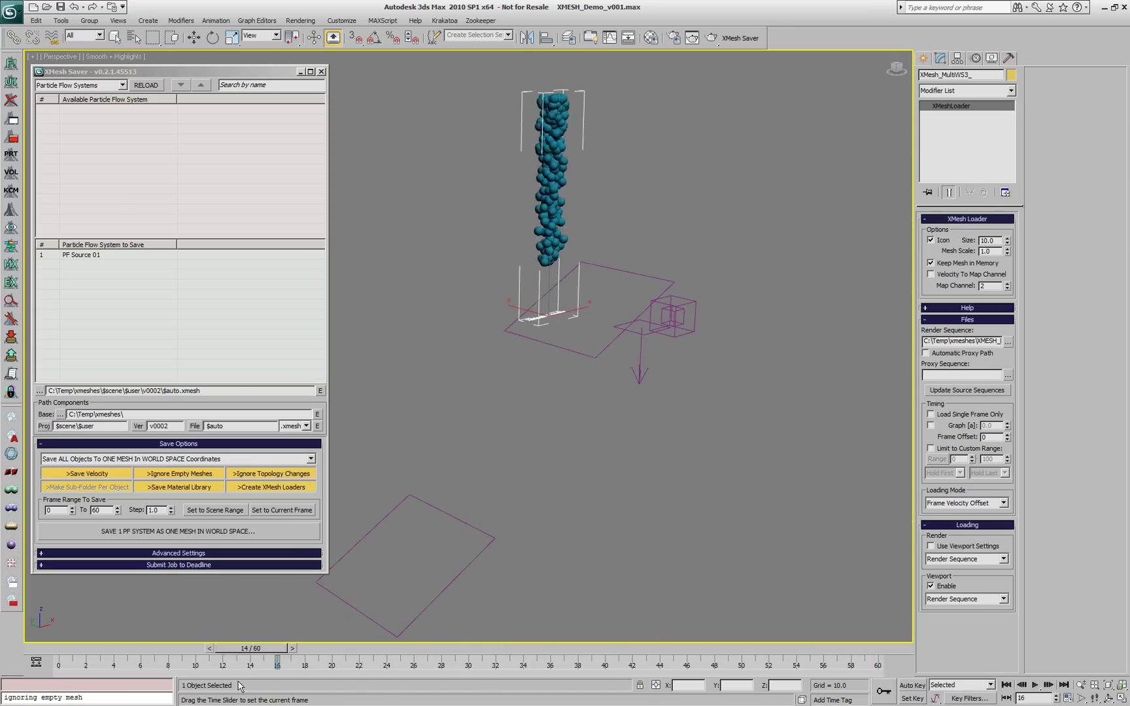
left_click(491, 388)
left_click(447, 363)
key("Delete")
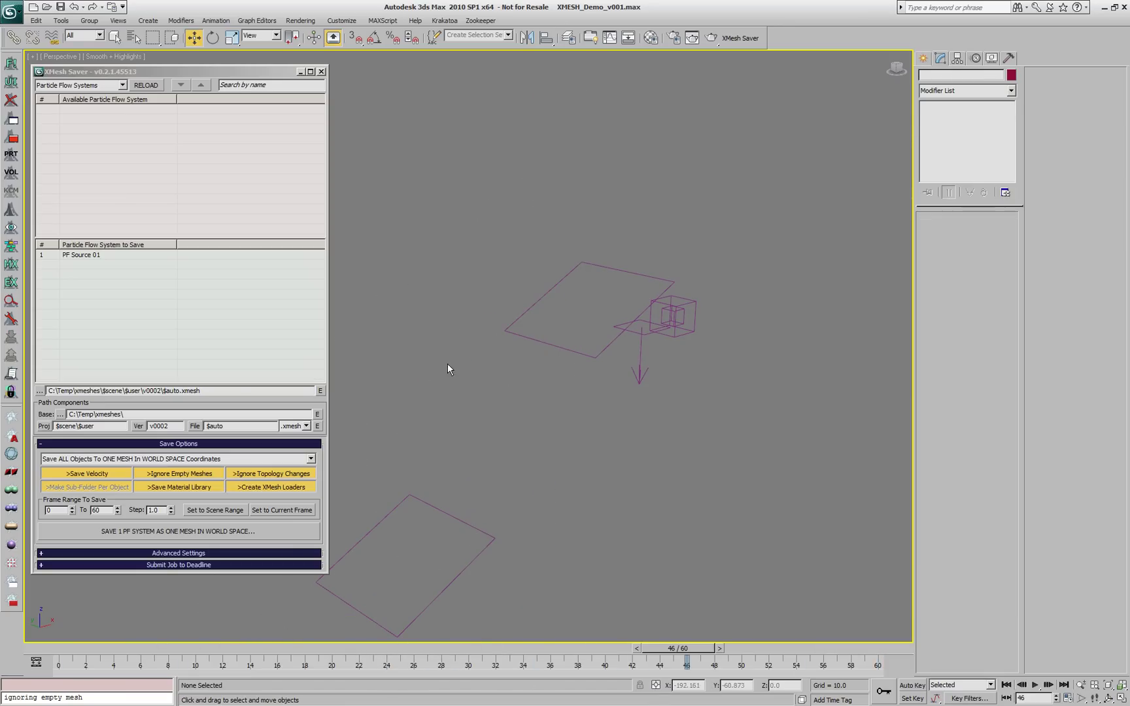
Unhide PF Source 01 within the PFlow Demo layer in the Layer Manager.
left_click(569, 38)
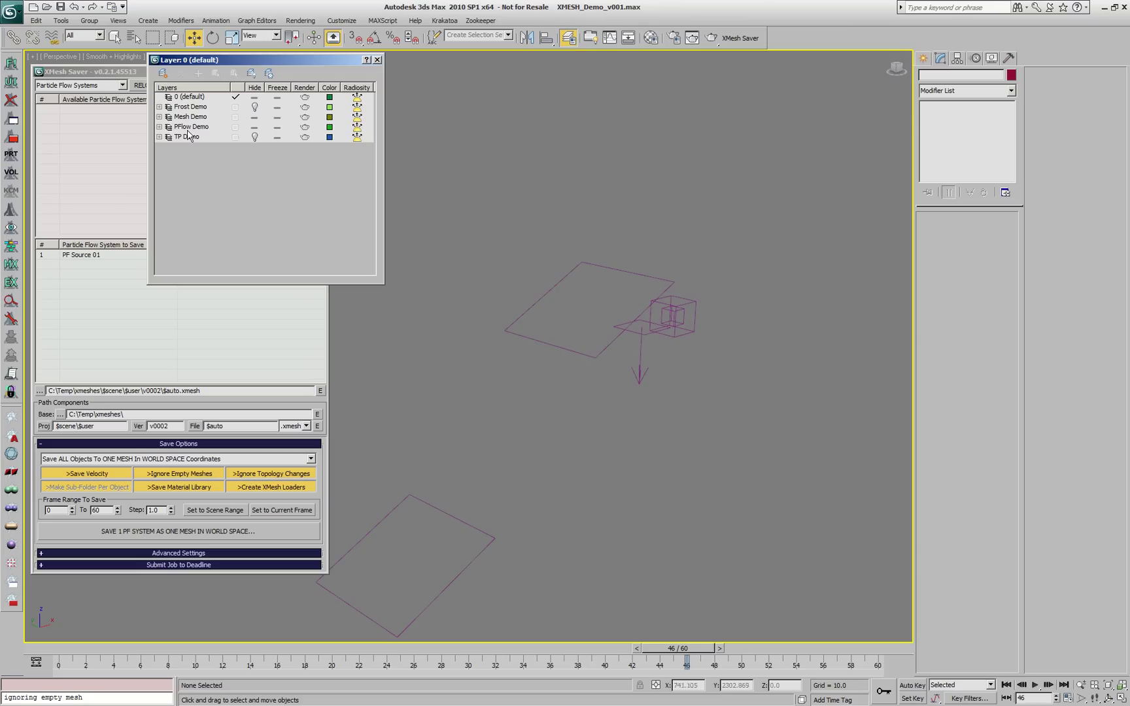
left_click(161, 126)
left_click(255, 176)
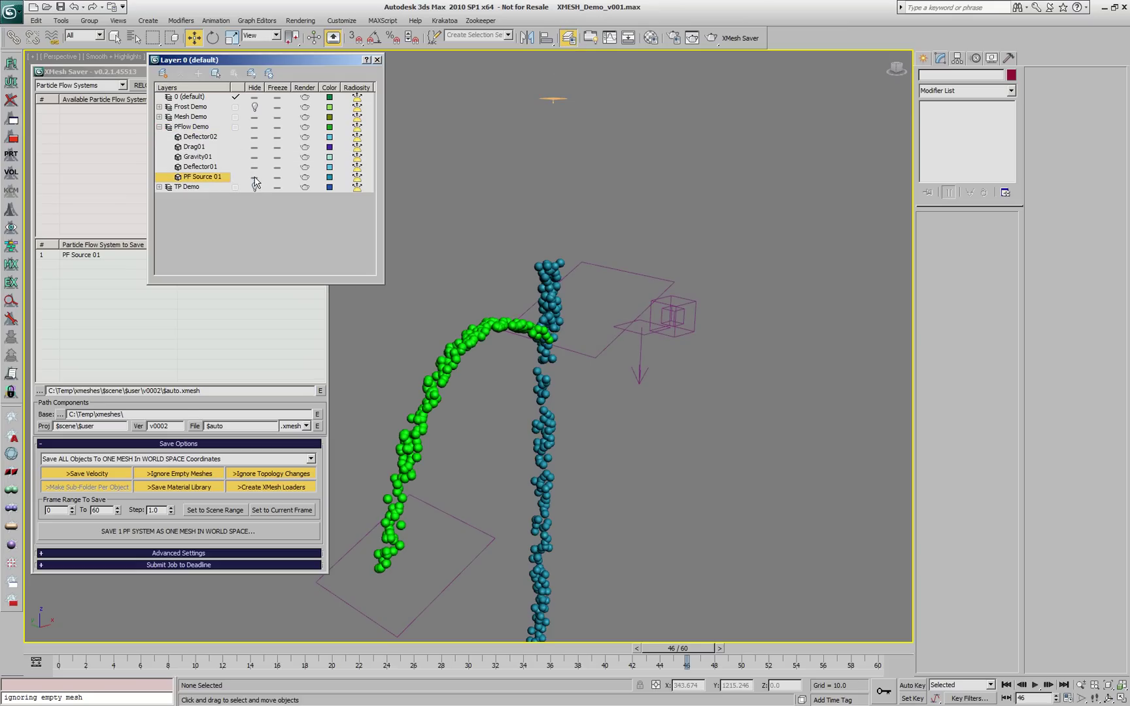
Set Advanced Settings to 'DO NOTHING - Leave the Source Objects Untouched', close the Layer Manager and return to frame 0.
left_click(156, 554)
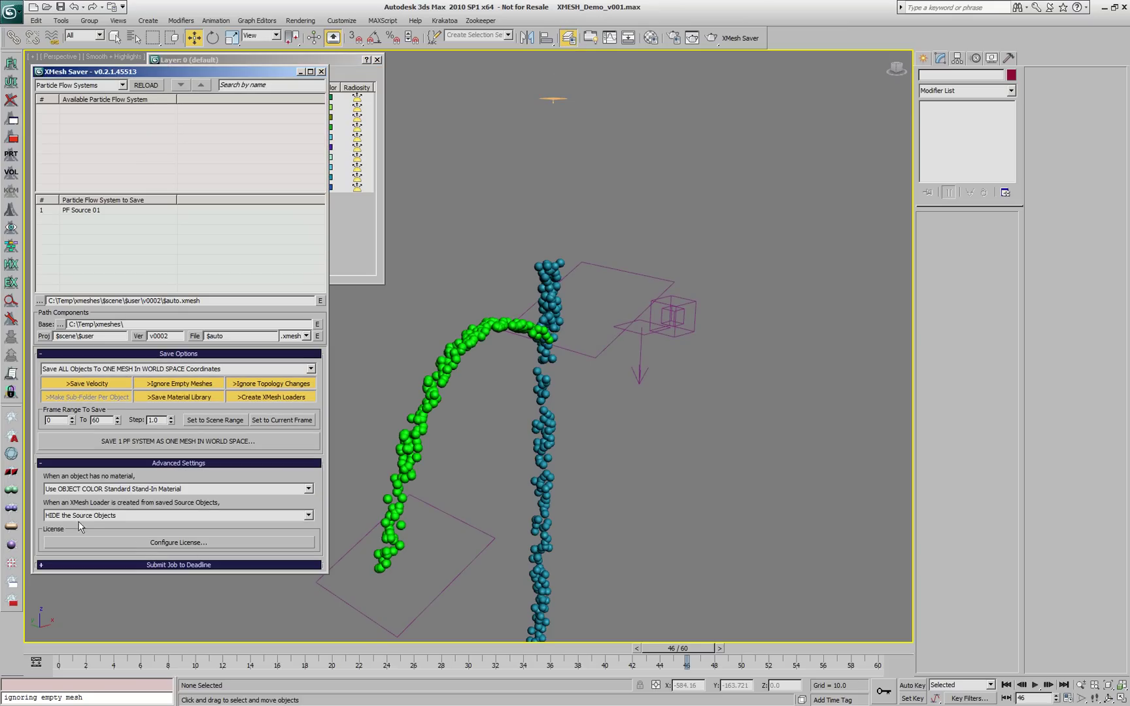
left_click(72, 516)
left_click(122, 527)
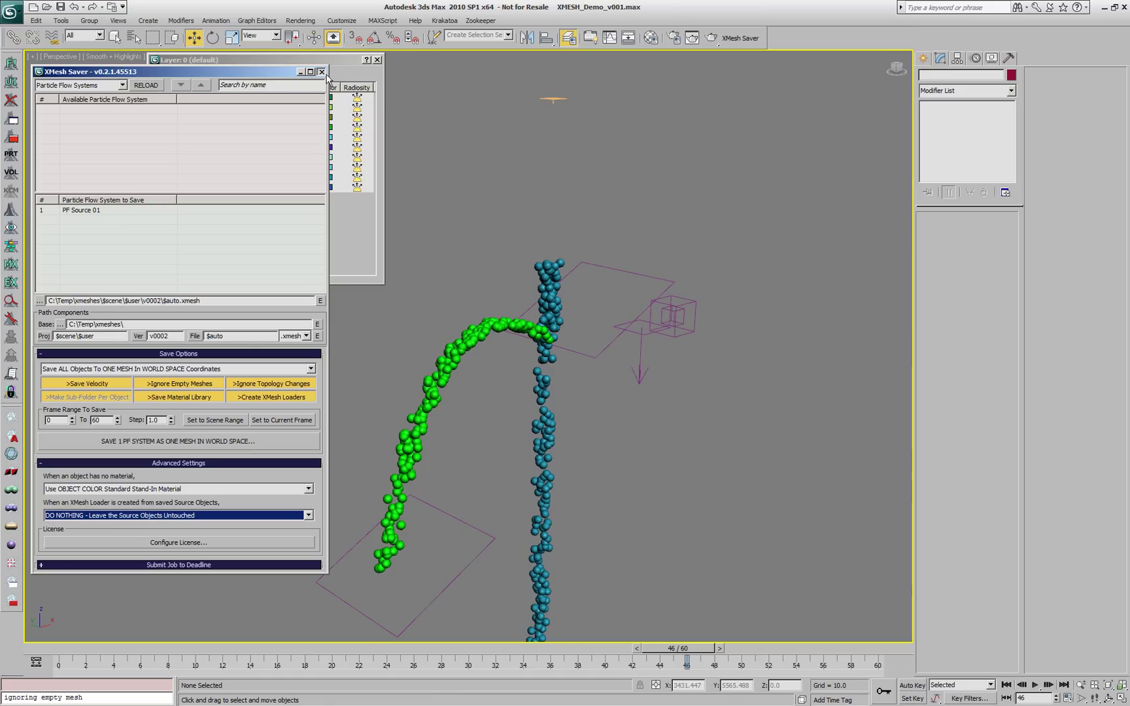
left_click(353, 137)
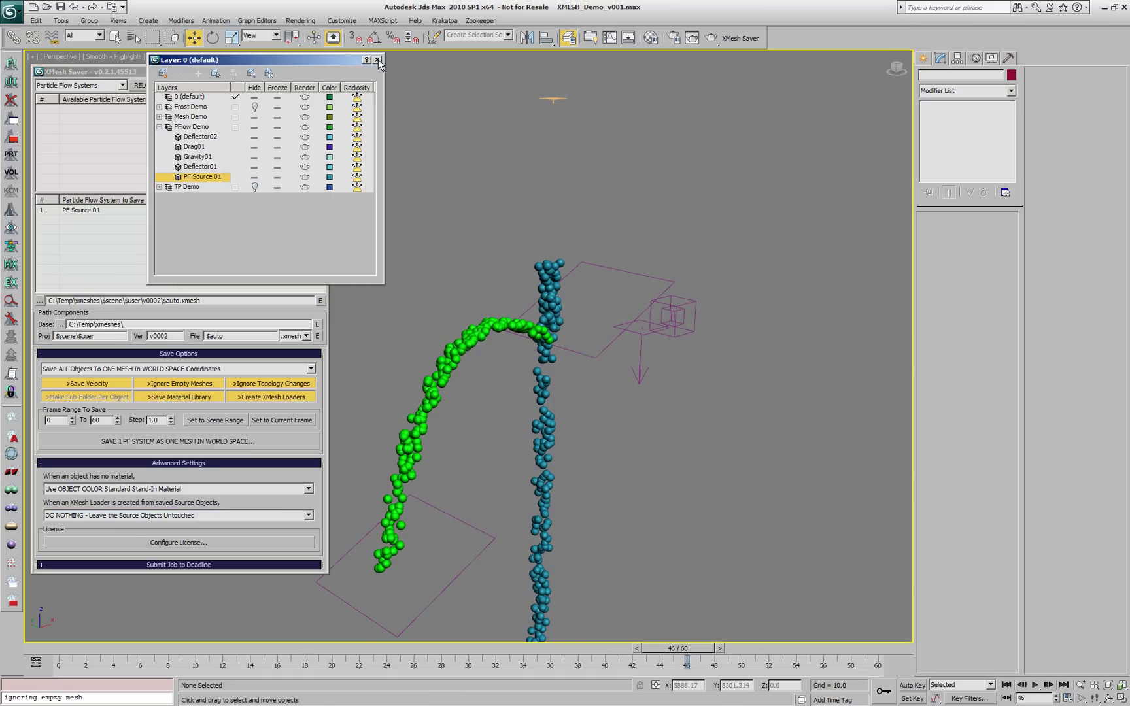
left_click(378, 60)
left_click_drag(687, 648, 66, 648)
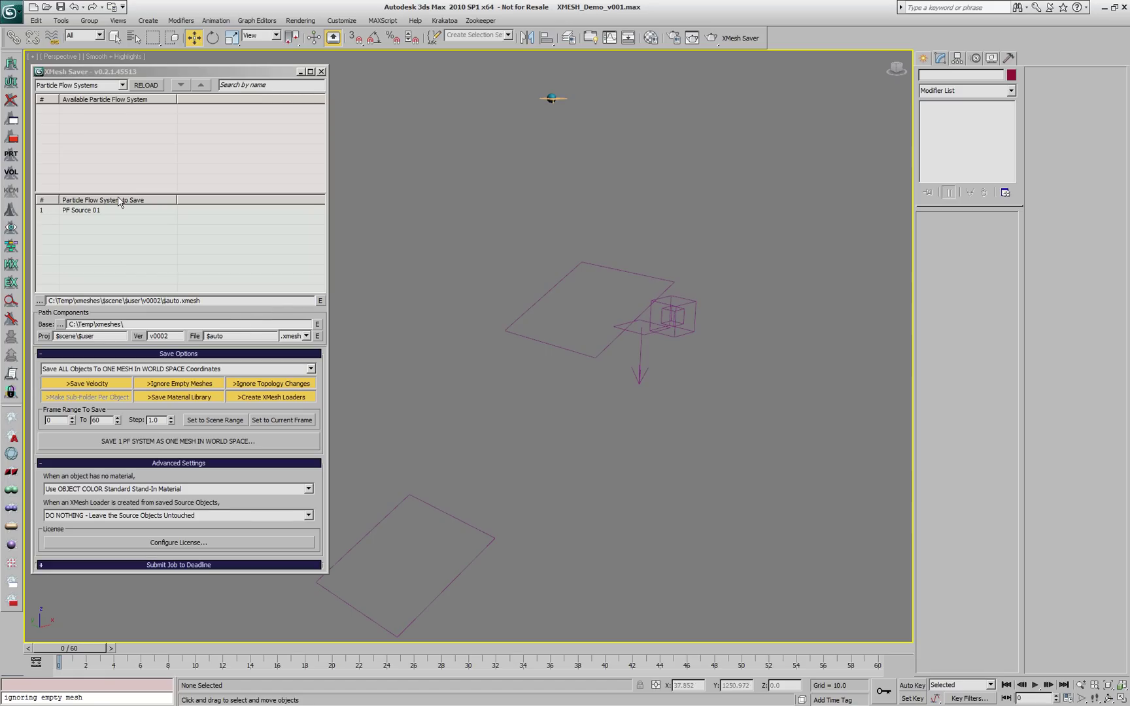
left_click(89, 86)
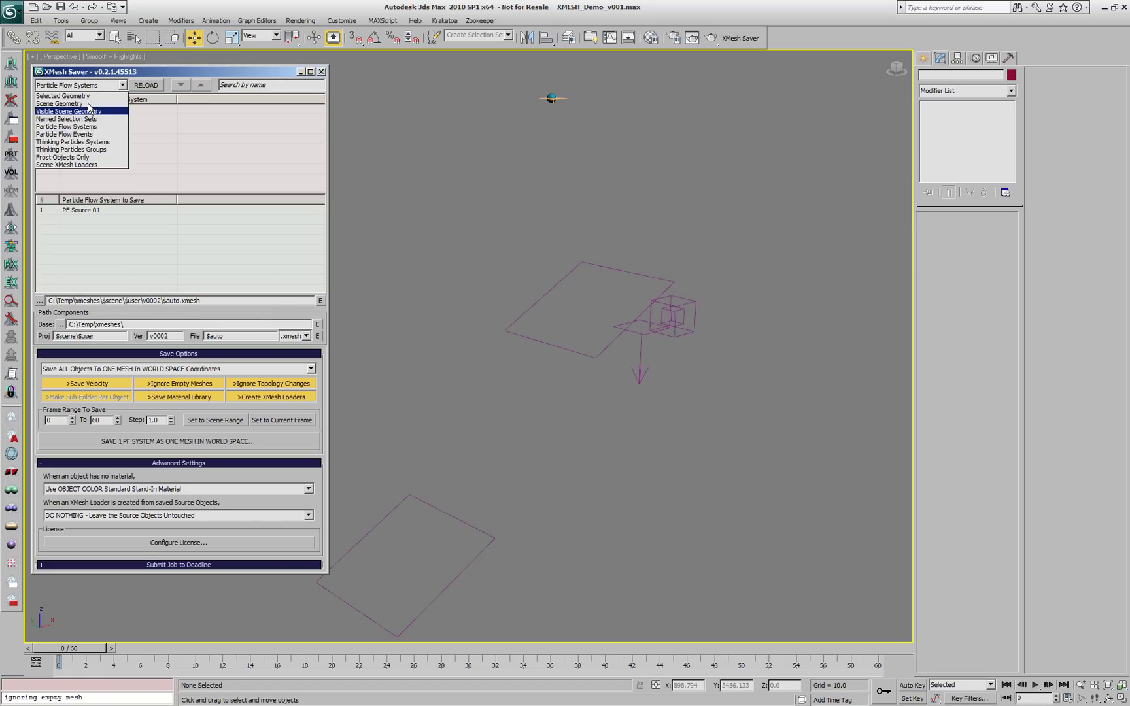
Set the source to Particle Flow Events and check PF Source 01's events in Particle View at frame 48.
left_click(50, 138)
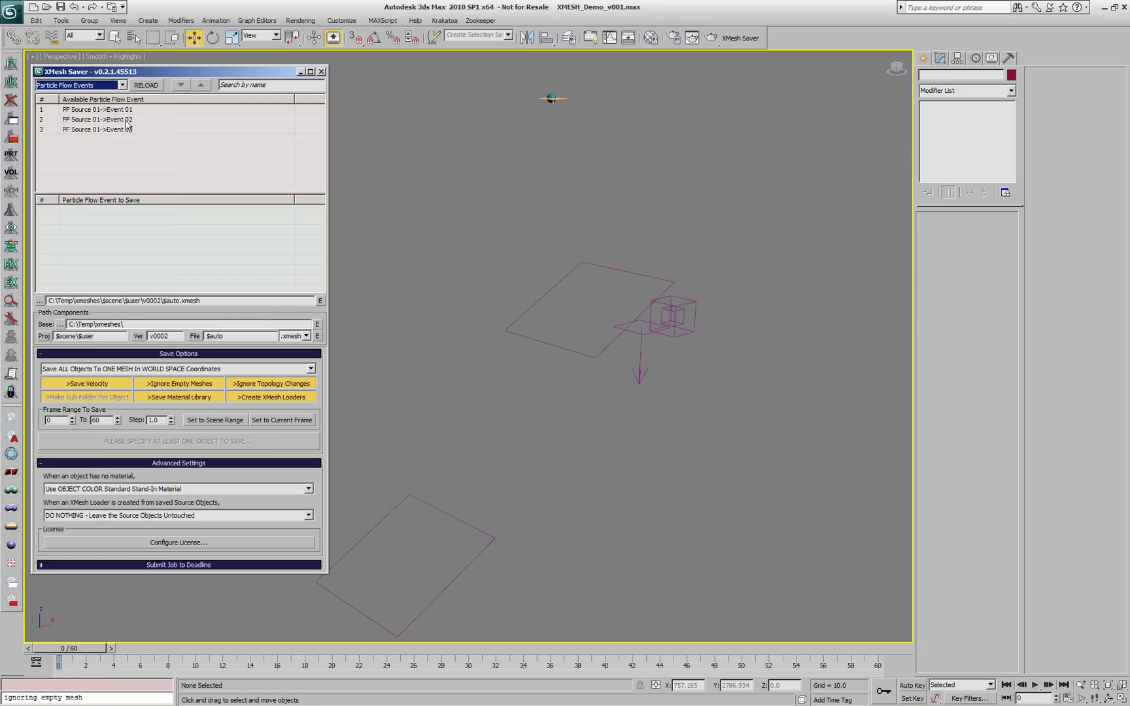
left_click(560, 98)
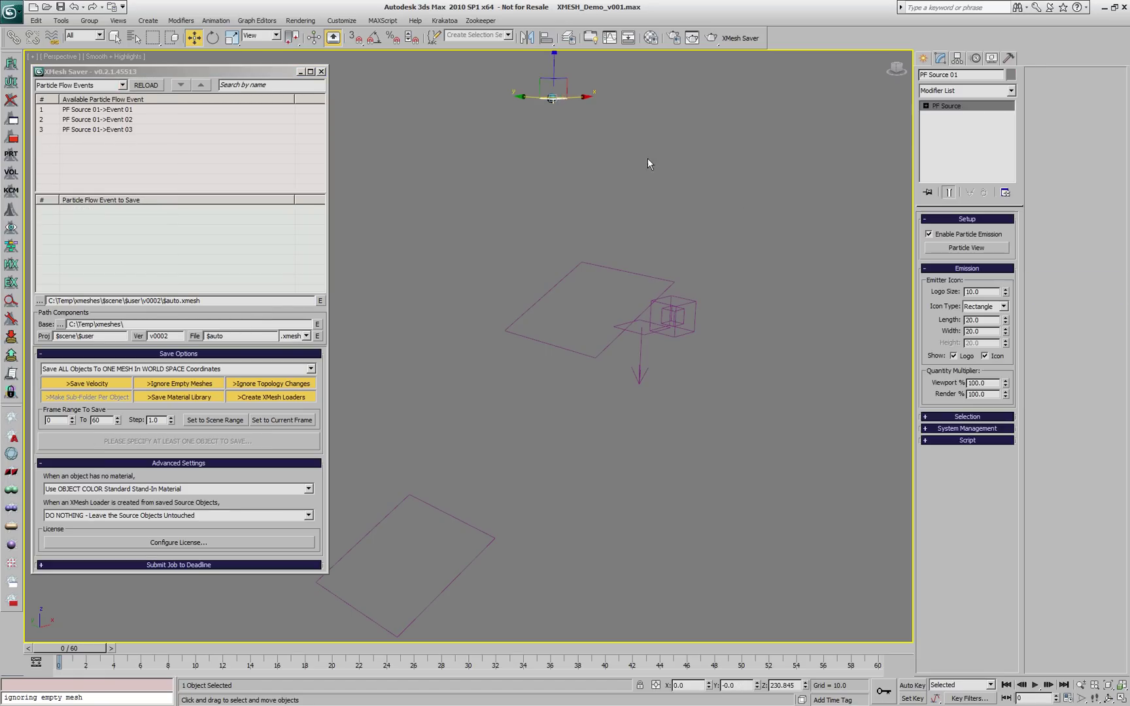
left_click(961, 248)
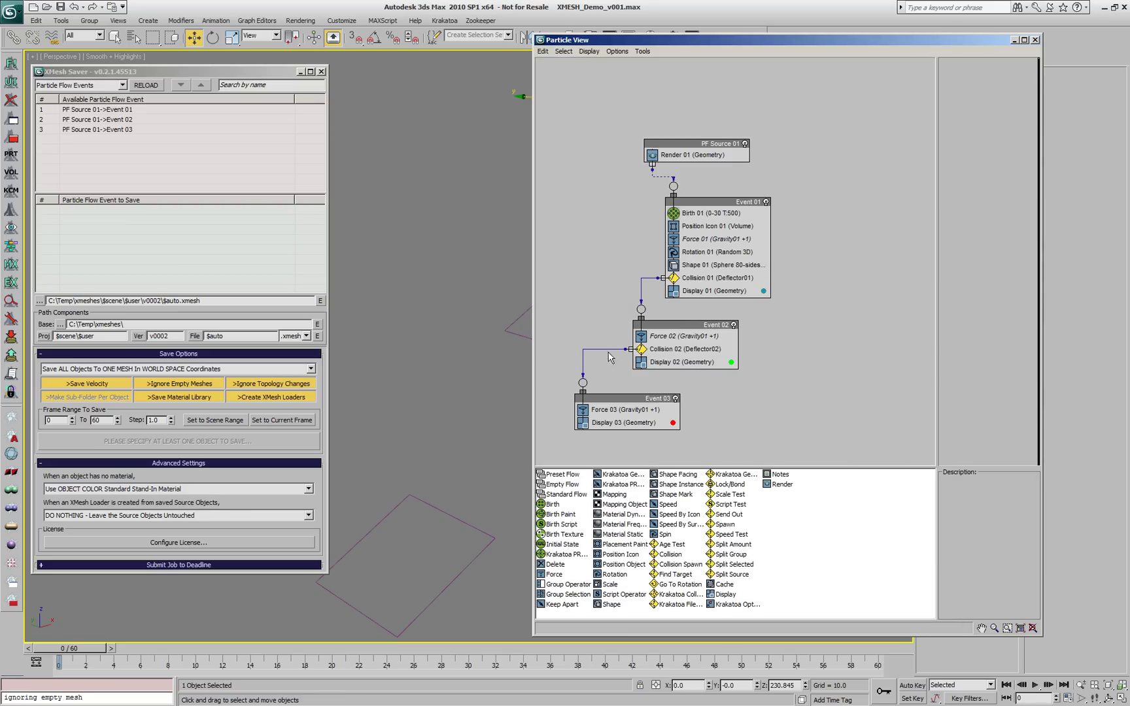
left_click(1035, 41)
left_click_drag(105, 638, 659, 601)
key("w")
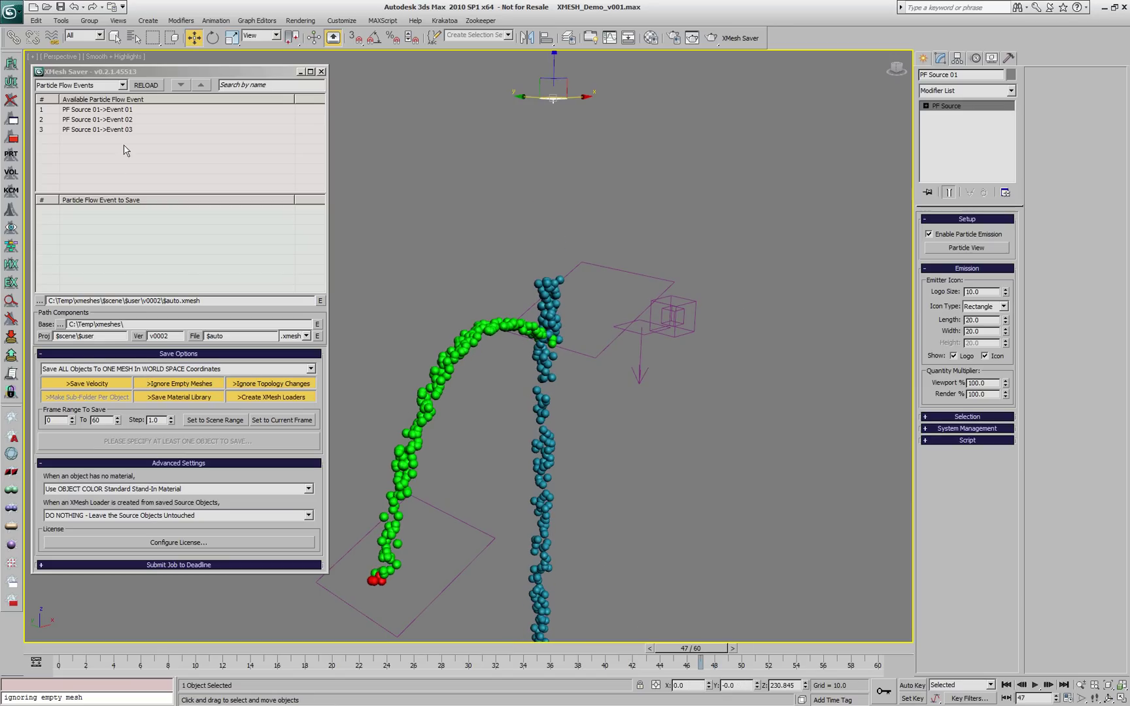
Save PF Source 01's Event 02 as one world-space XMesh and disable the source's particle emission.
left_click_drag(124, 119, 131, 215)
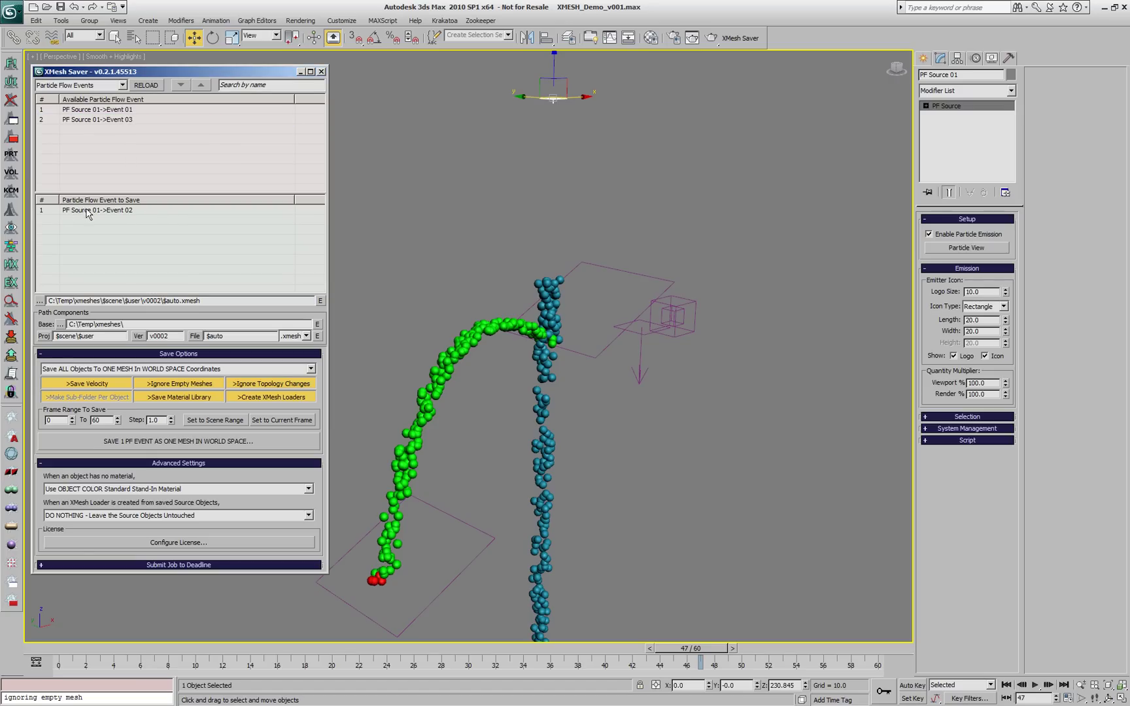
left_click(268, 441)
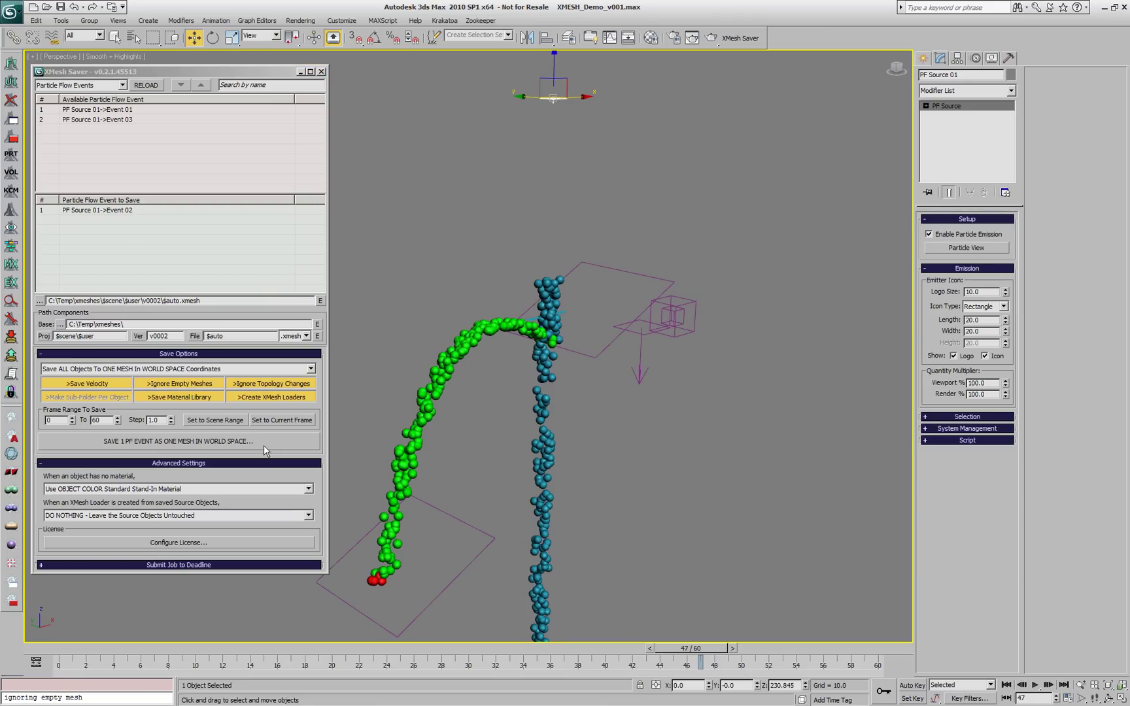
left_click(929, 234)
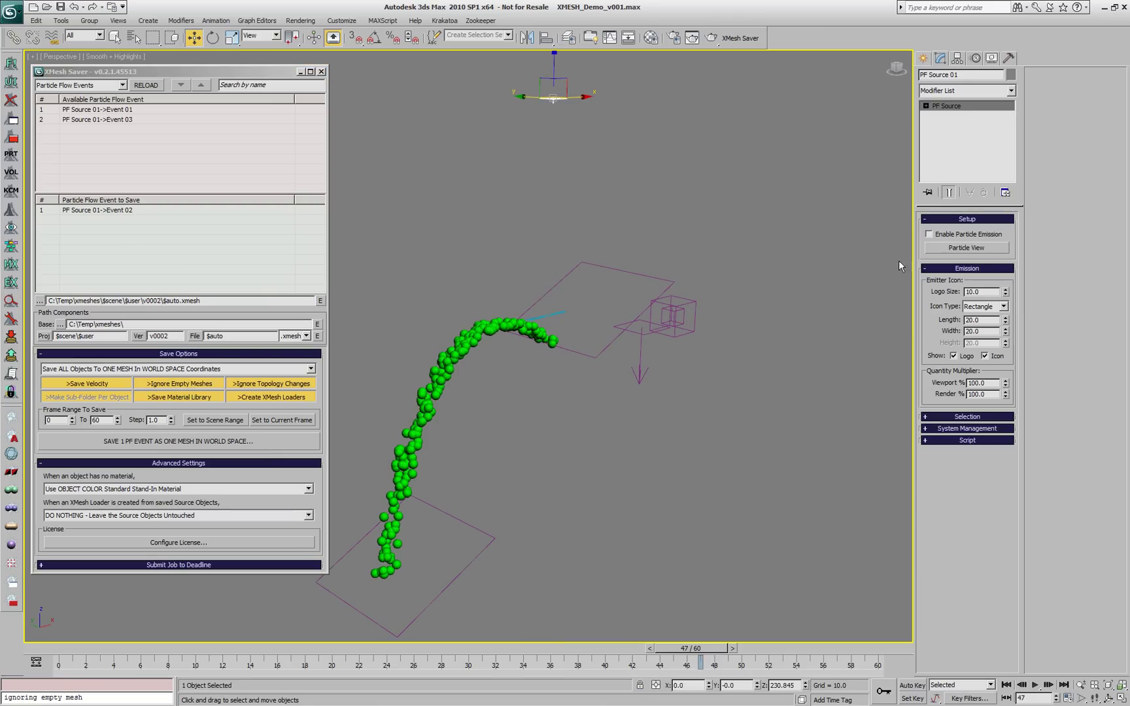
Scrub the timeline to frame 26 to check the loaded green Event 02 mesh.
left_click_drag(699, 649, 59, 649)
key("w")
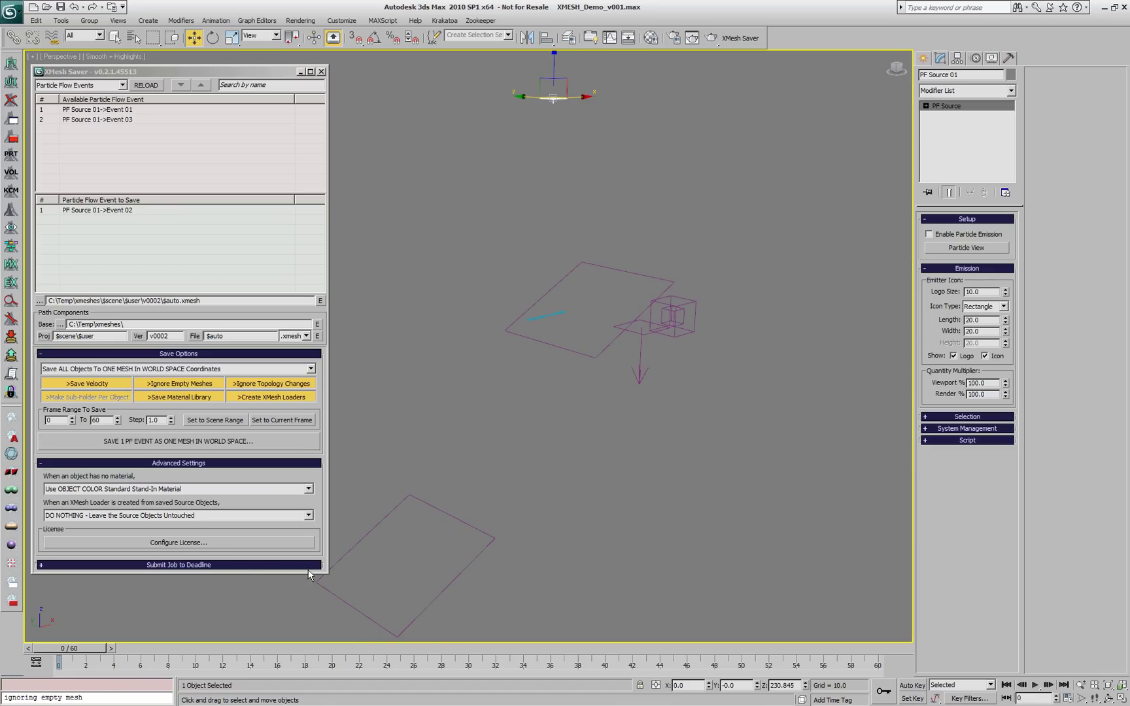
left_click_drag(386, 649, 413, 649)
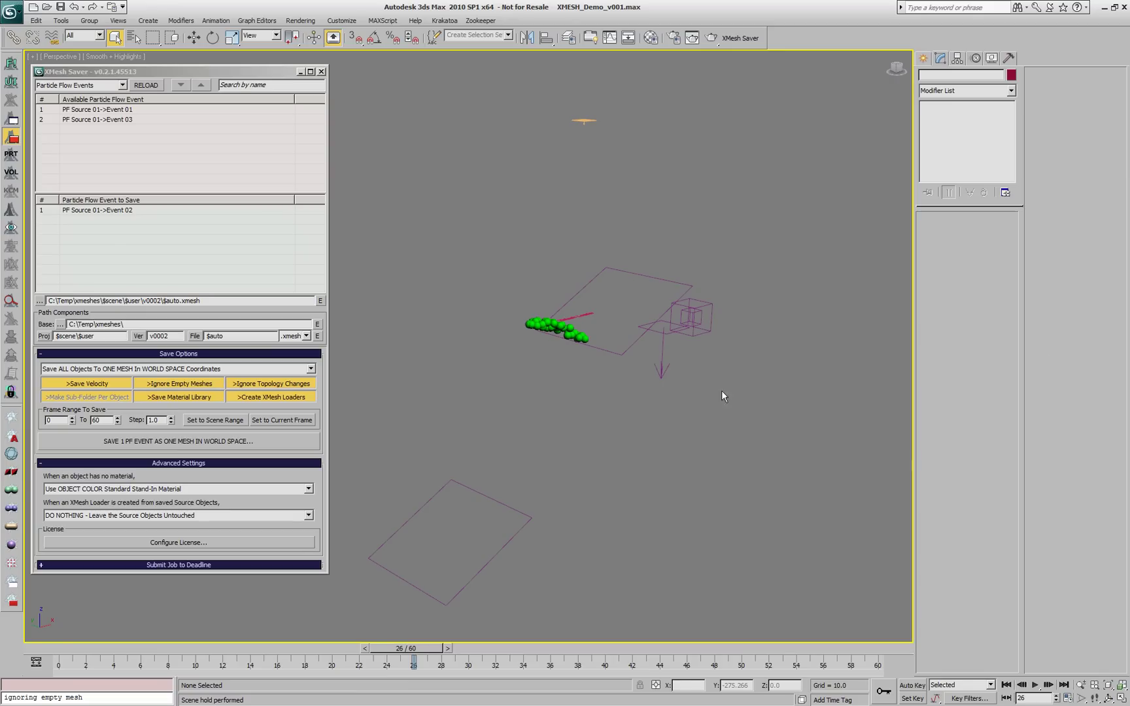
Delete the Event 02 loader, hide the PFlow Demo layer and unhide TP Demo.
left_click(528, 324)
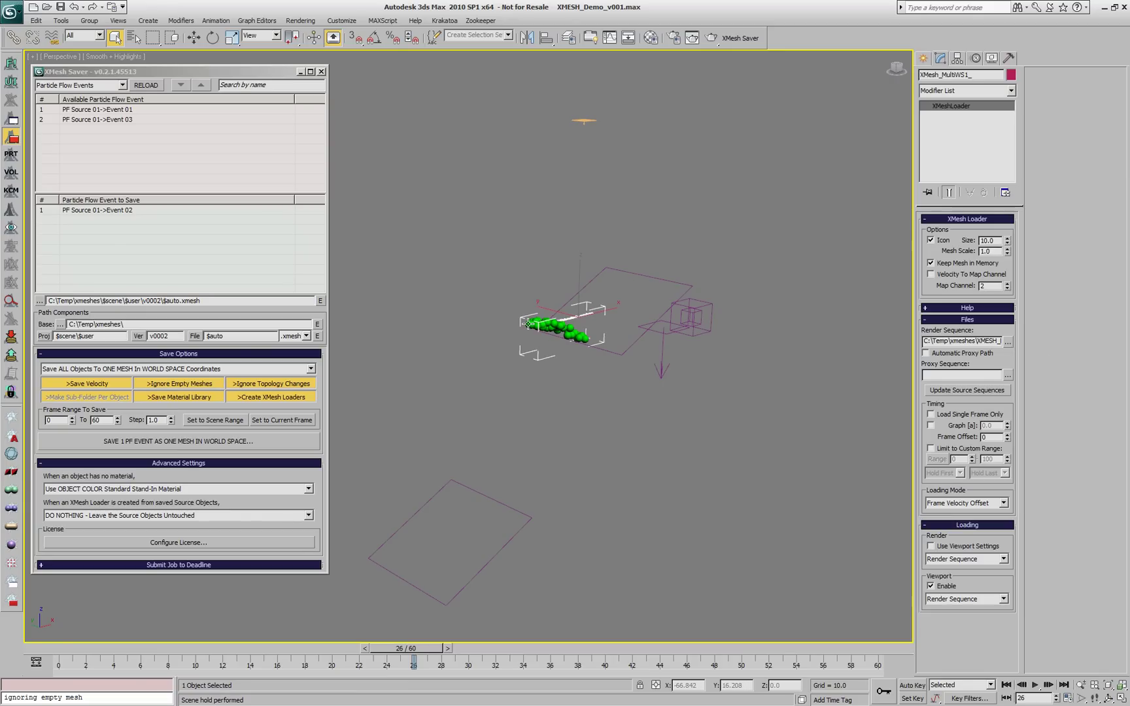
key("Delete")
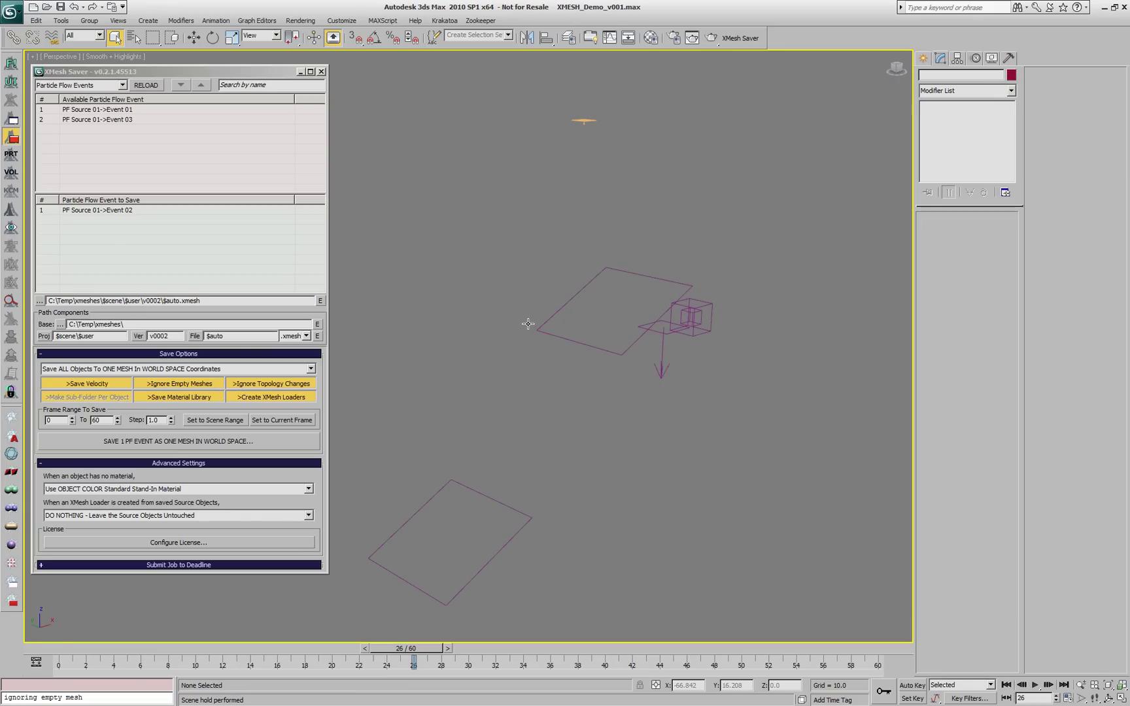
left_click(568, 39)
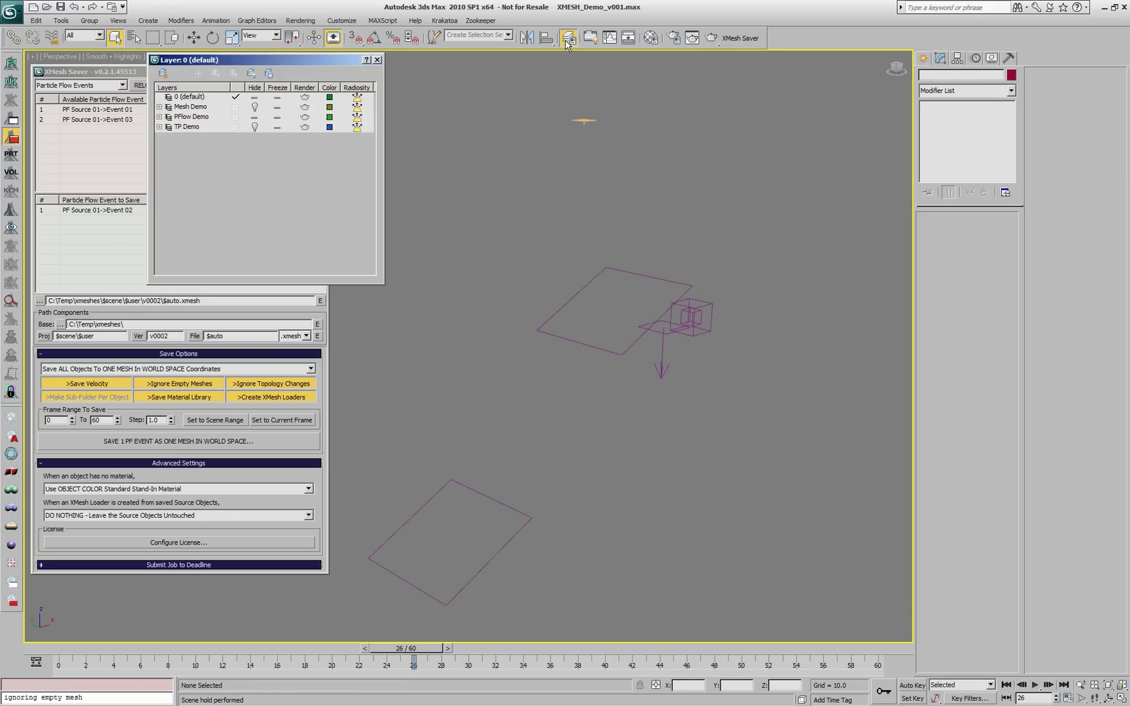
left_click(255, 118)
left_click(254, 127)
Expand TP Demo, frame the teapots and box, and scrub the animation to watch them.
left_click(159, 126)
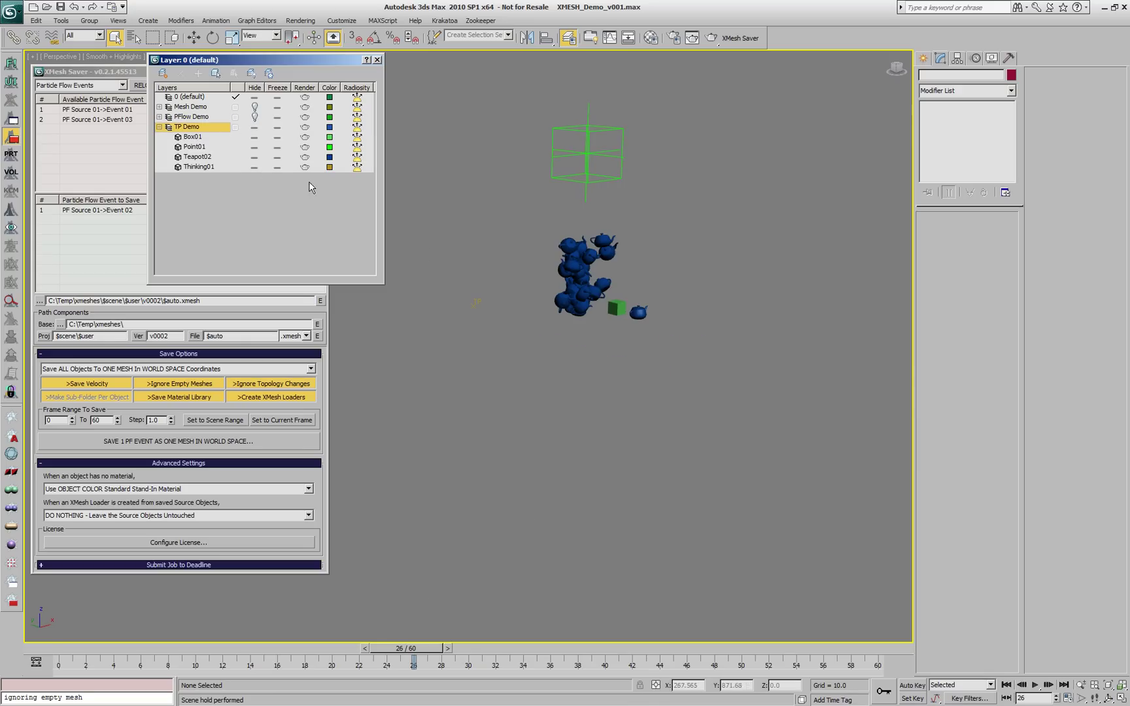
middle_click_drag(681, 271, 642, 427)
scroll(642, 432, "up", 3)
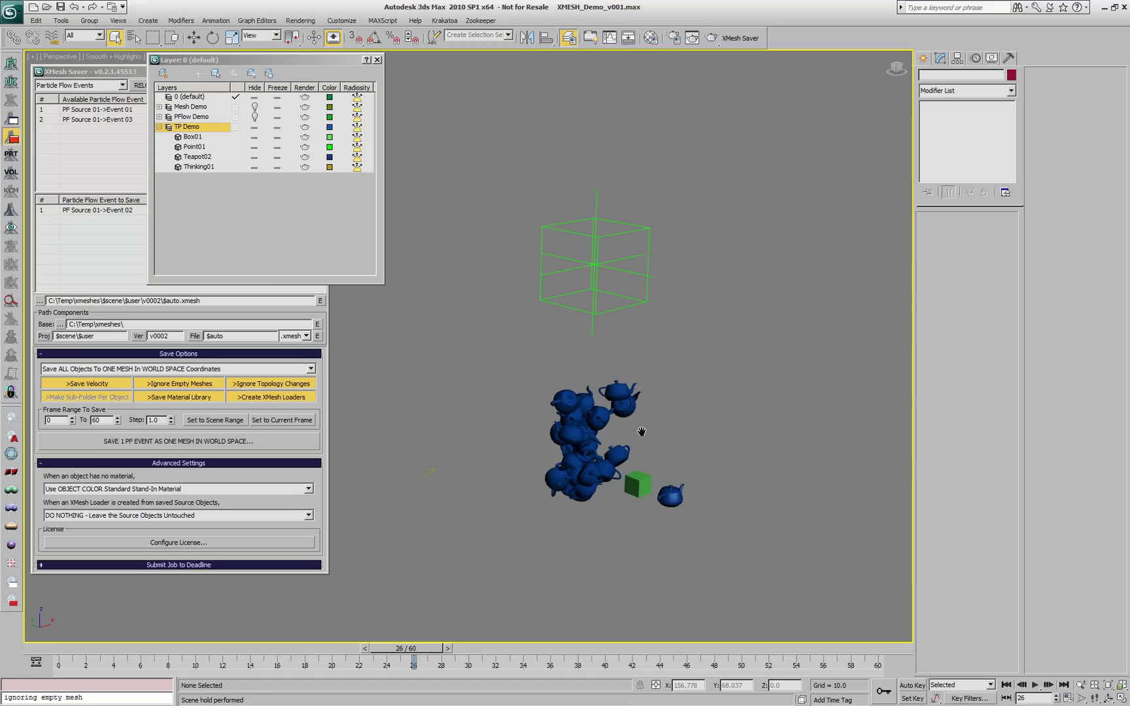
middle_click_drag(702, 404, 668, 369)
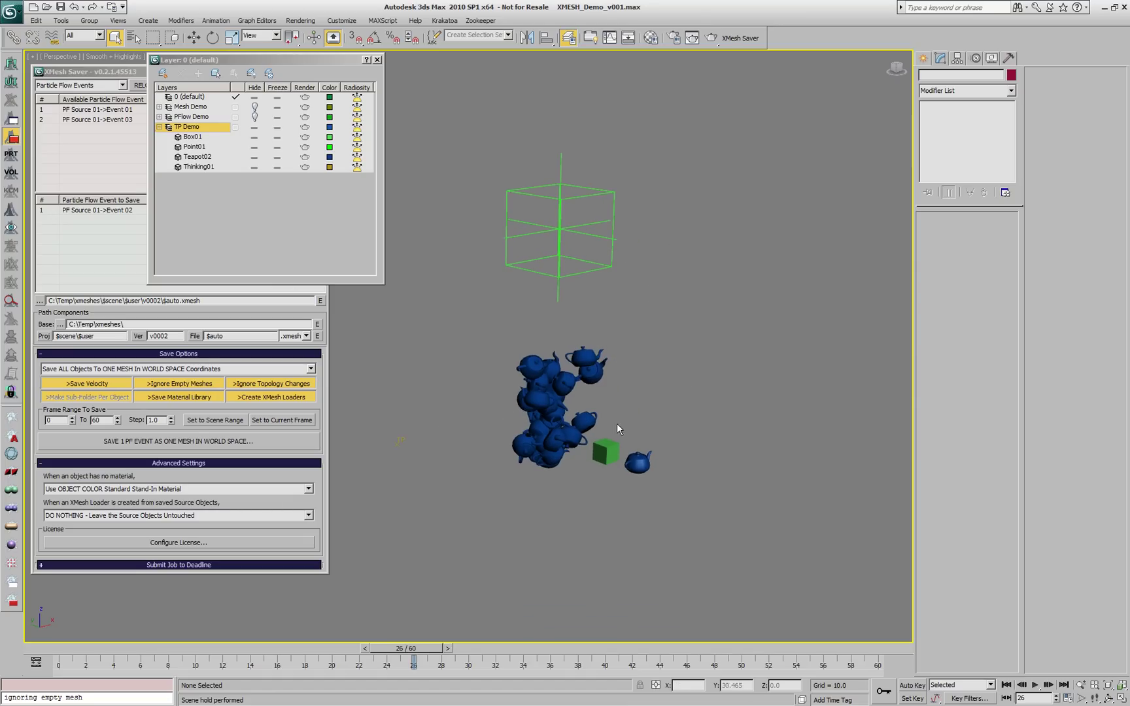
left_click_drag(124, 648, 866, 646)
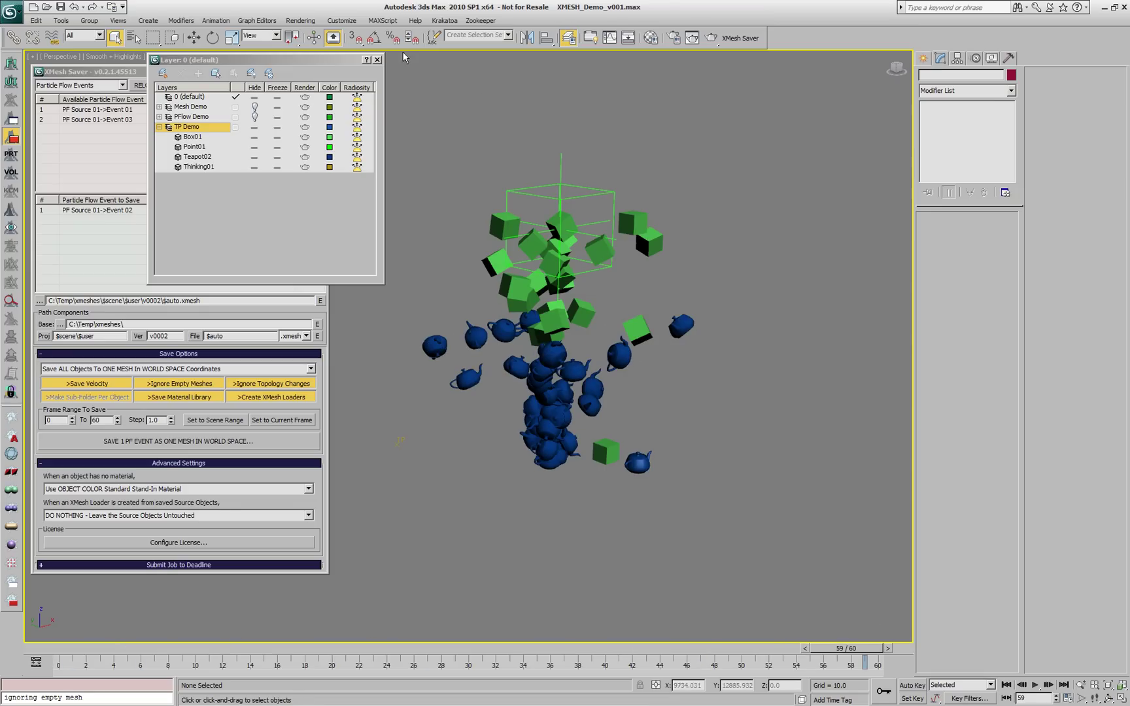
left_click(377, 59)
Save Thinking01 as a single world-space XMesh at version v0003 using Thinking Particles Systems mode.
left_click(89, 85)
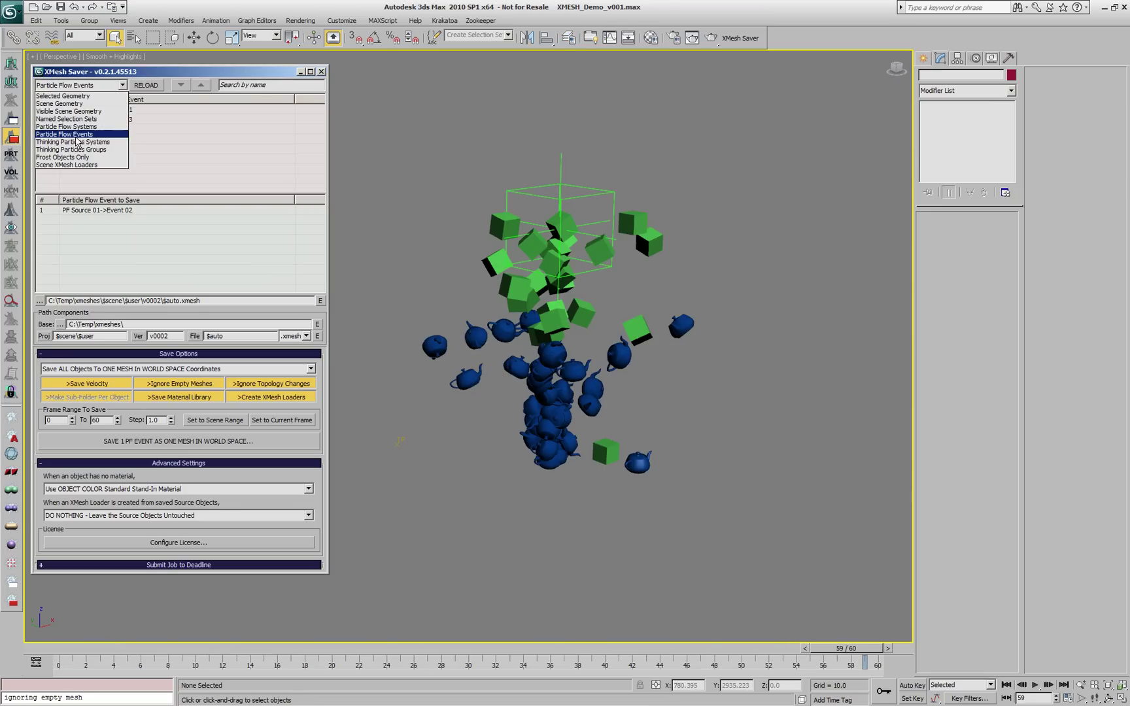
left_click(77, 142)
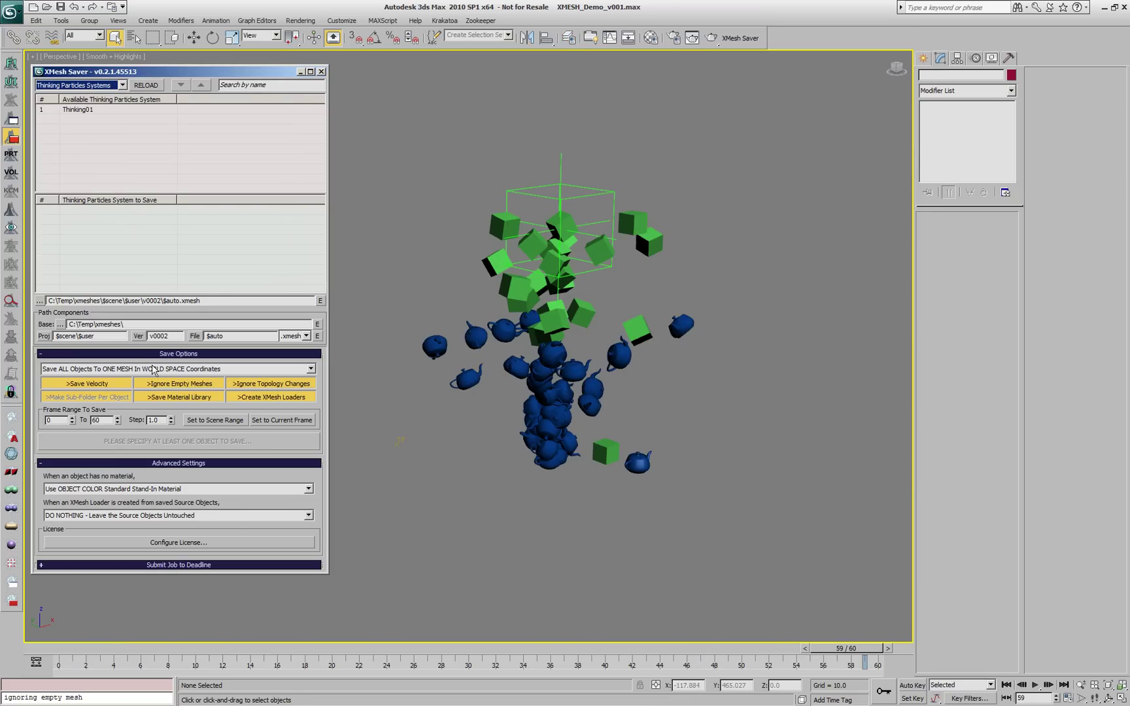
left_click(138, 336)
left_click(157, 364)
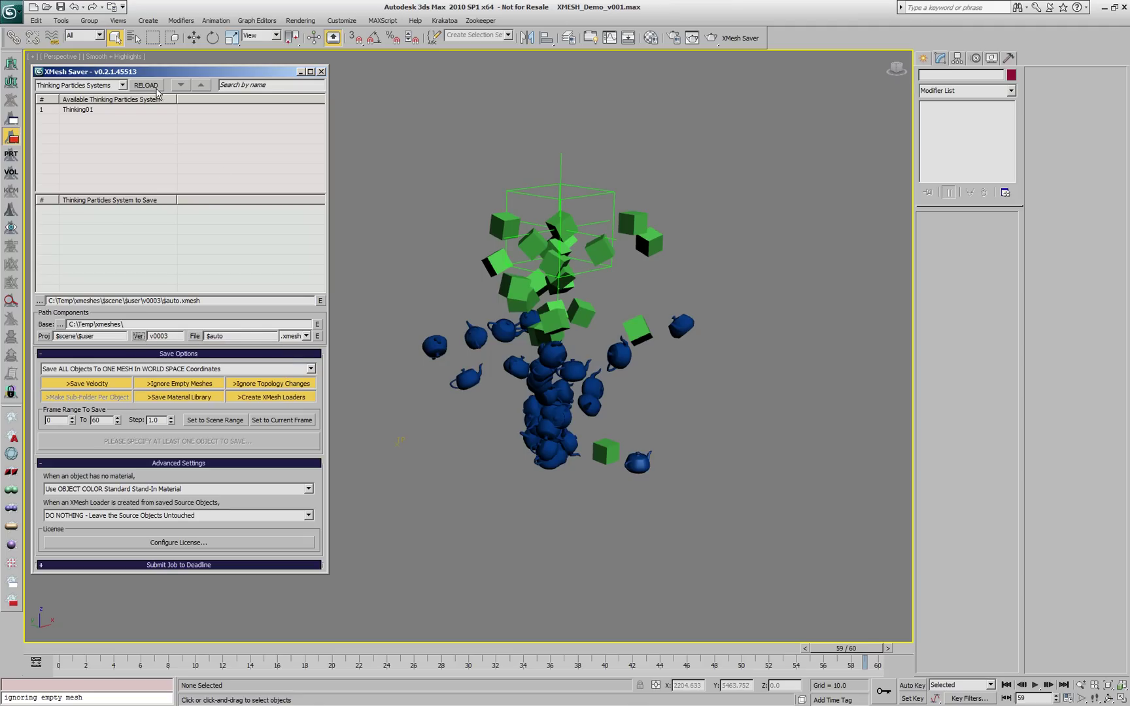
left_click(81, 110)
left_click_drag(81, 110, 98, 242)
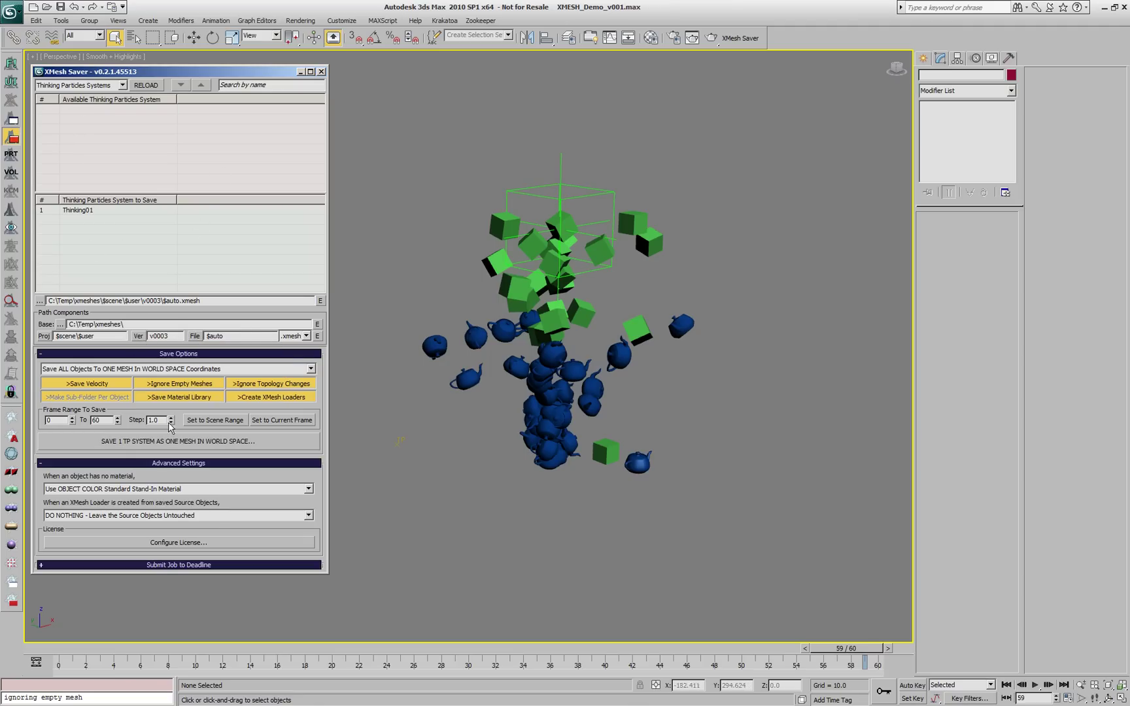
left_click(148, 441)
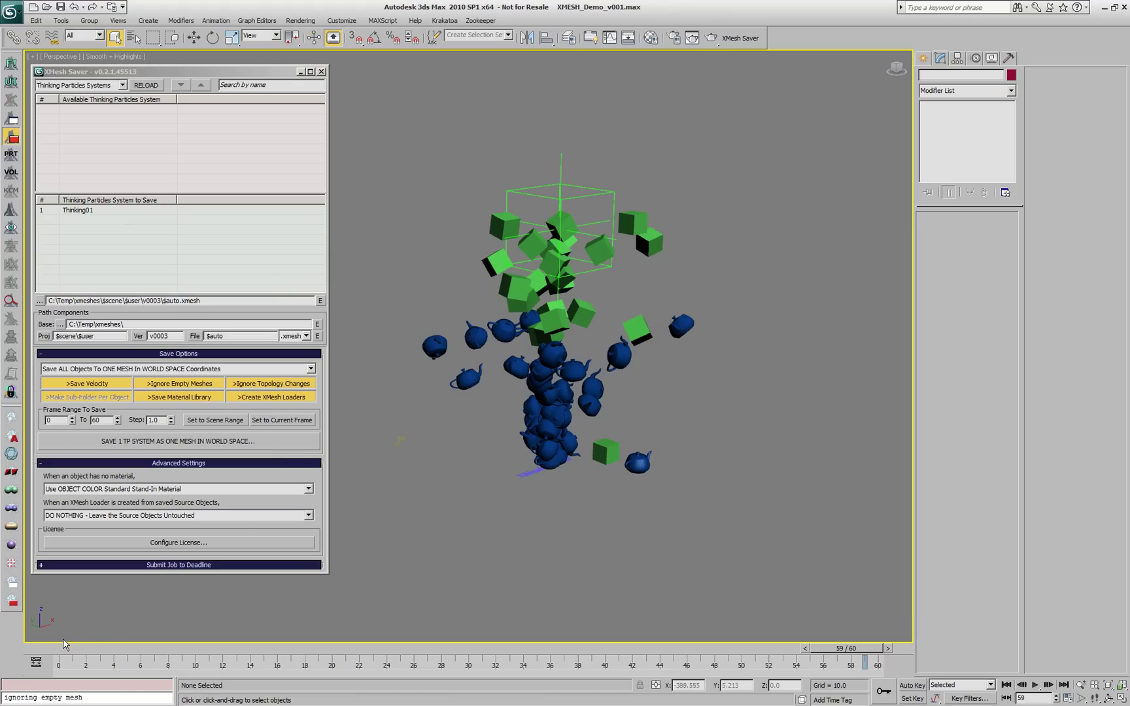
Move the XMesh_MultiWS1_ loader beside the original teapots and scrub to compare.
left_click_drag(60, 647, 522, 649)
left_click(527, 469)
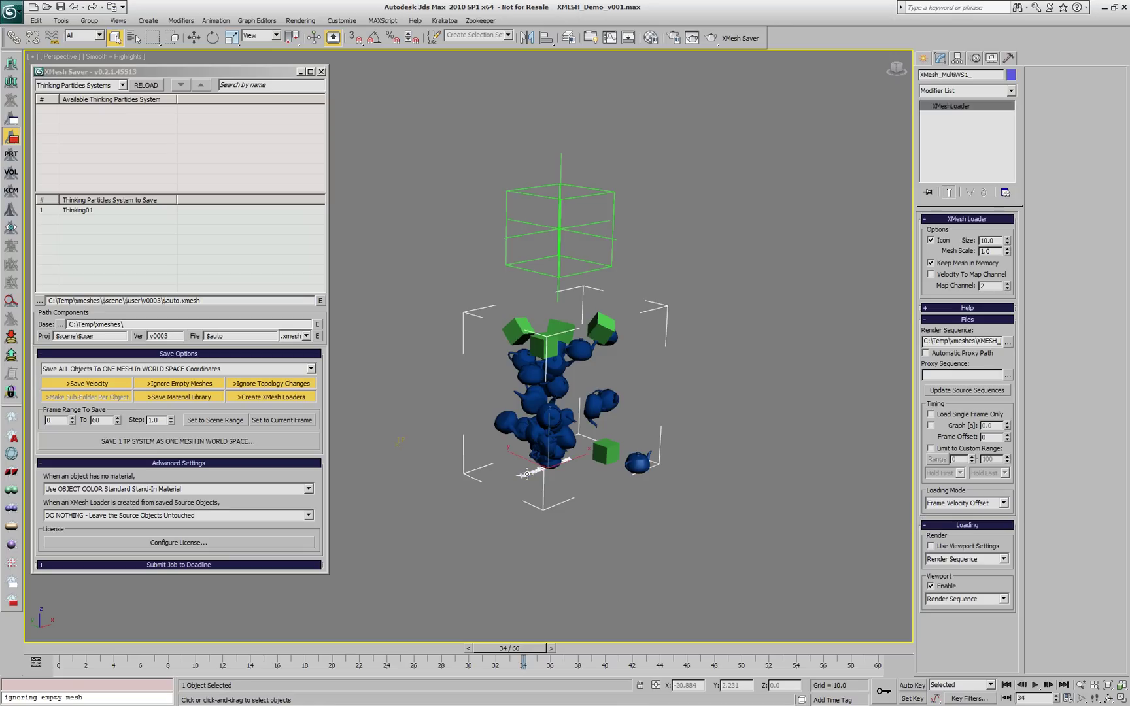
right_click(527, 473)
left_click(539, 482)
left_click_drag(521, 456, 671, 523)
left_click_drag(521, 652, 441, 665)
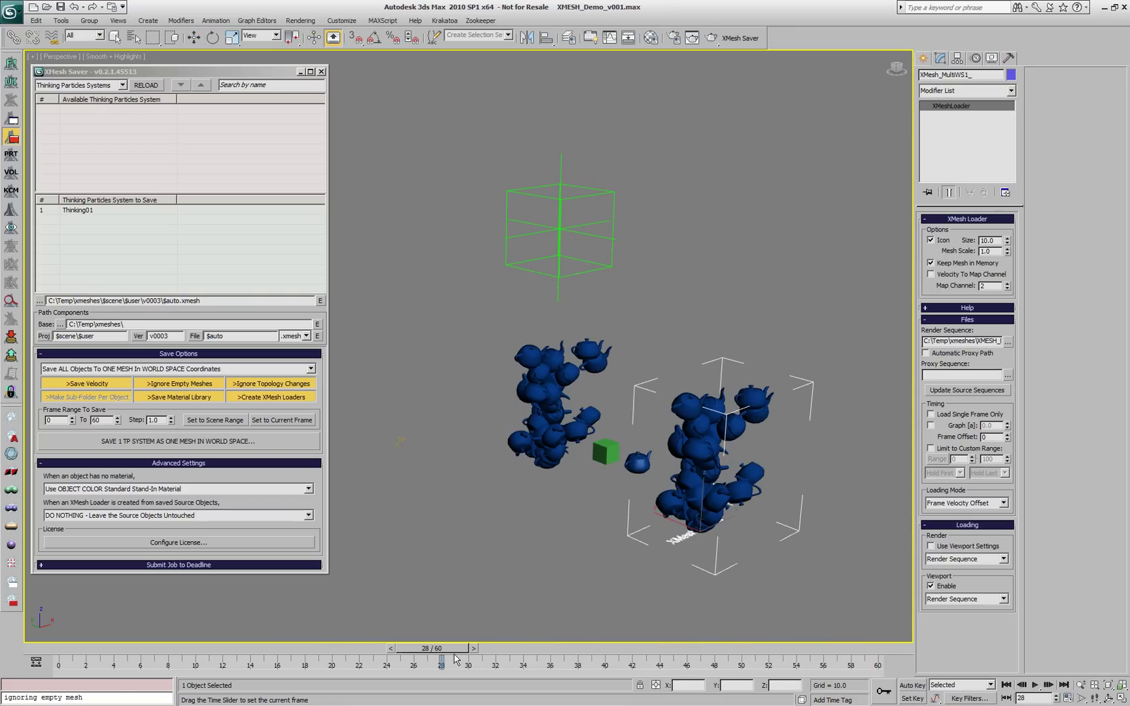
Save Thinking01's Group B SubGroup 1 as one world-space XMesh in Thinking Particles Groups mode.
left_click(79, 86)
left_click(63, 152)
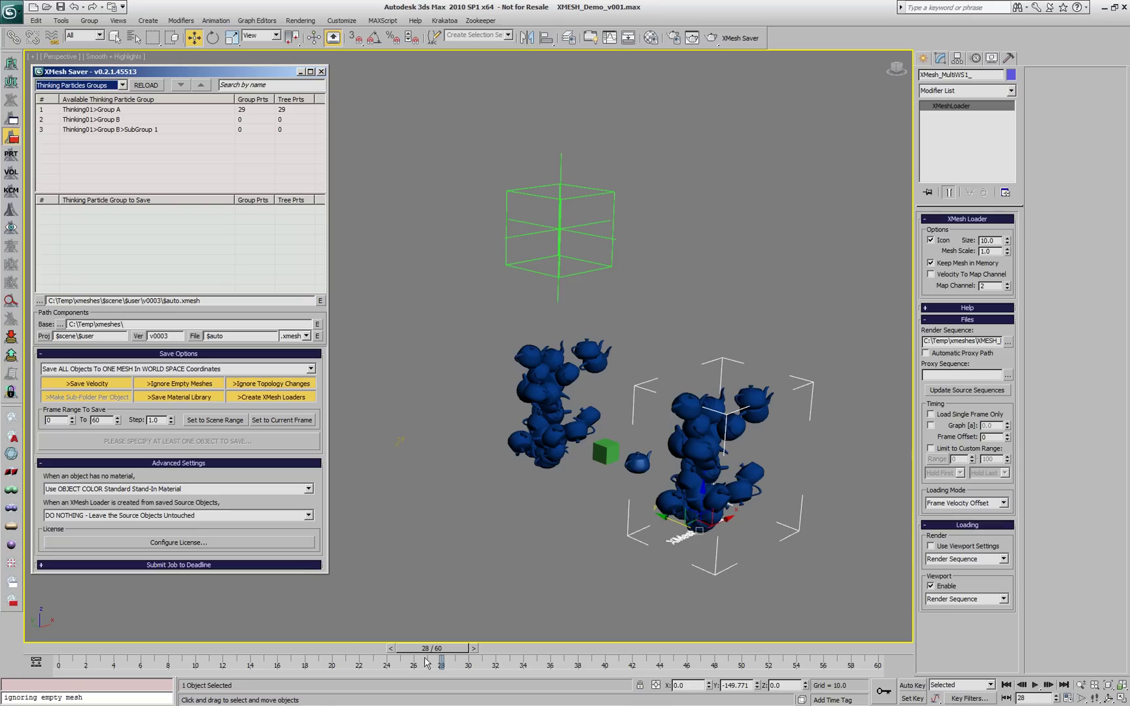
left_click_drag(426, 648, 765, 647)
key("w")
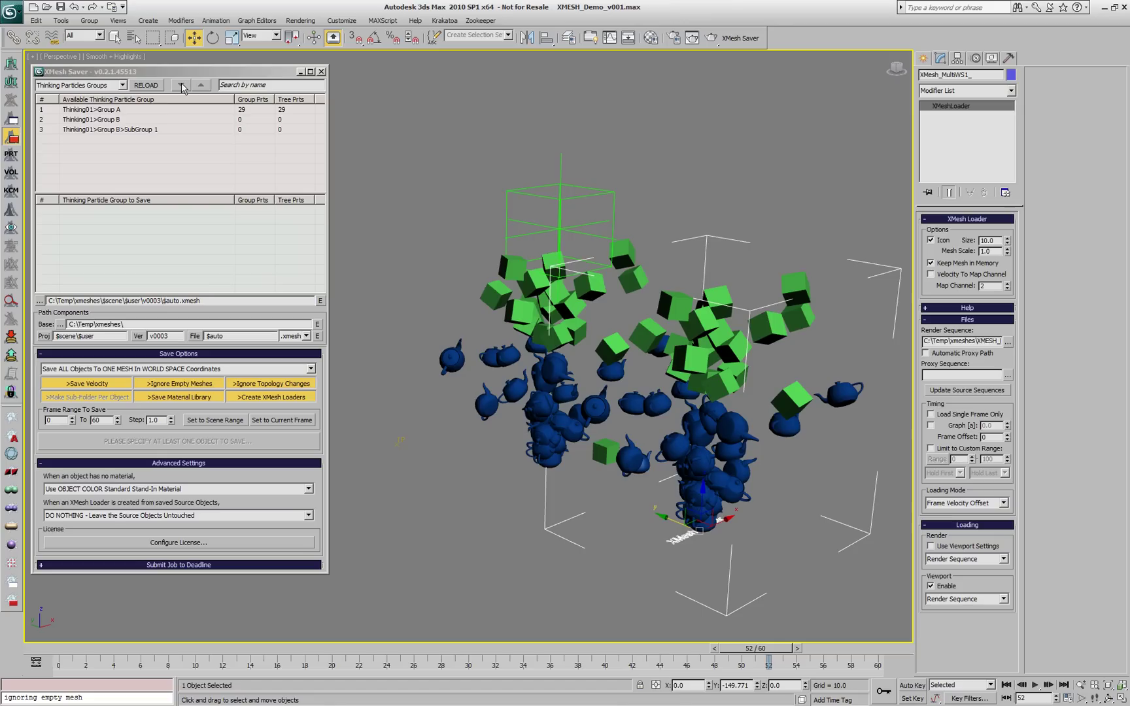
left_click(147, 85)
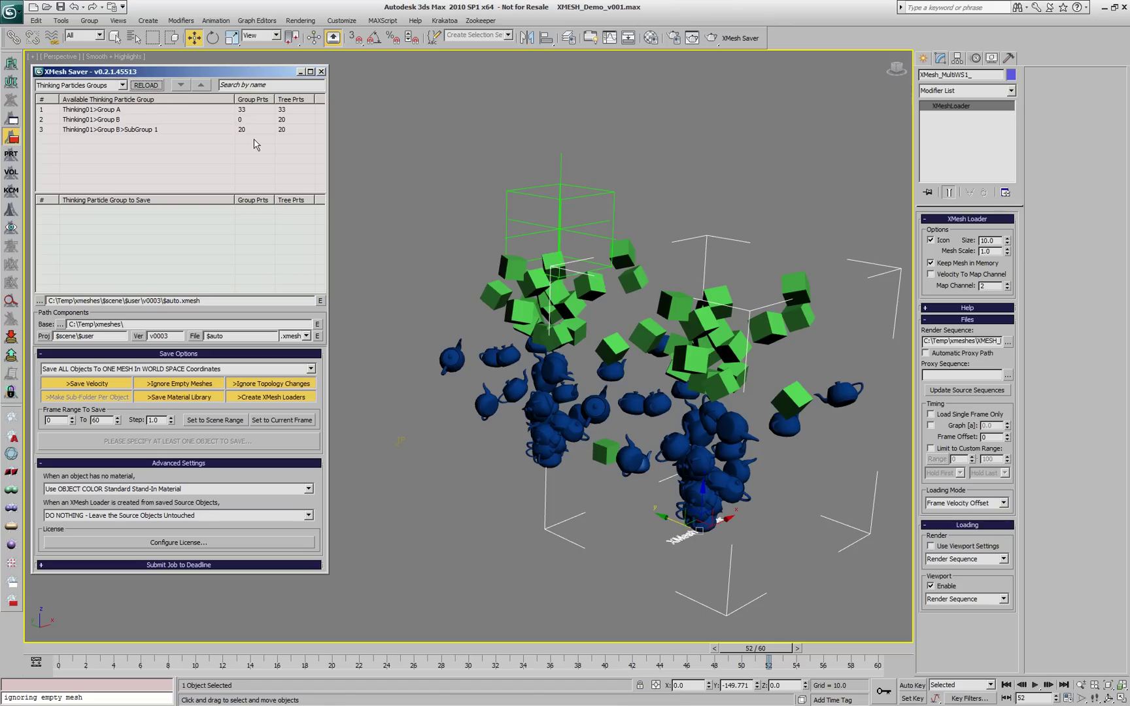
left_click(137, 130)
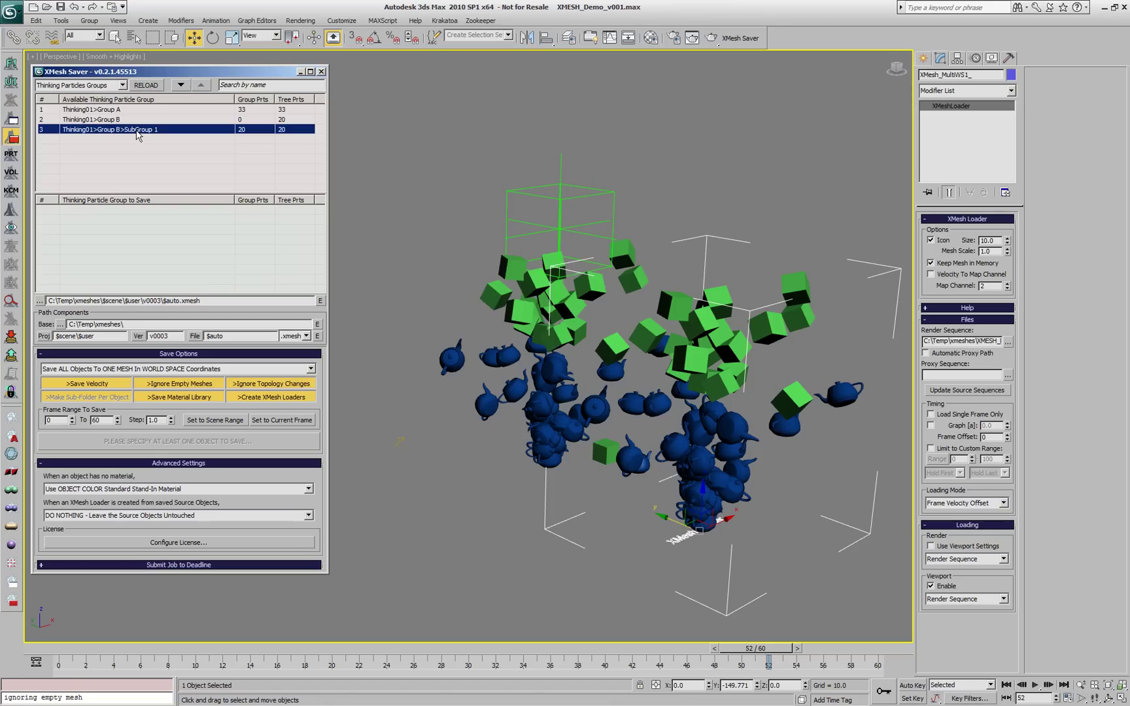
left_click_drag(156, 134, 141, 229)
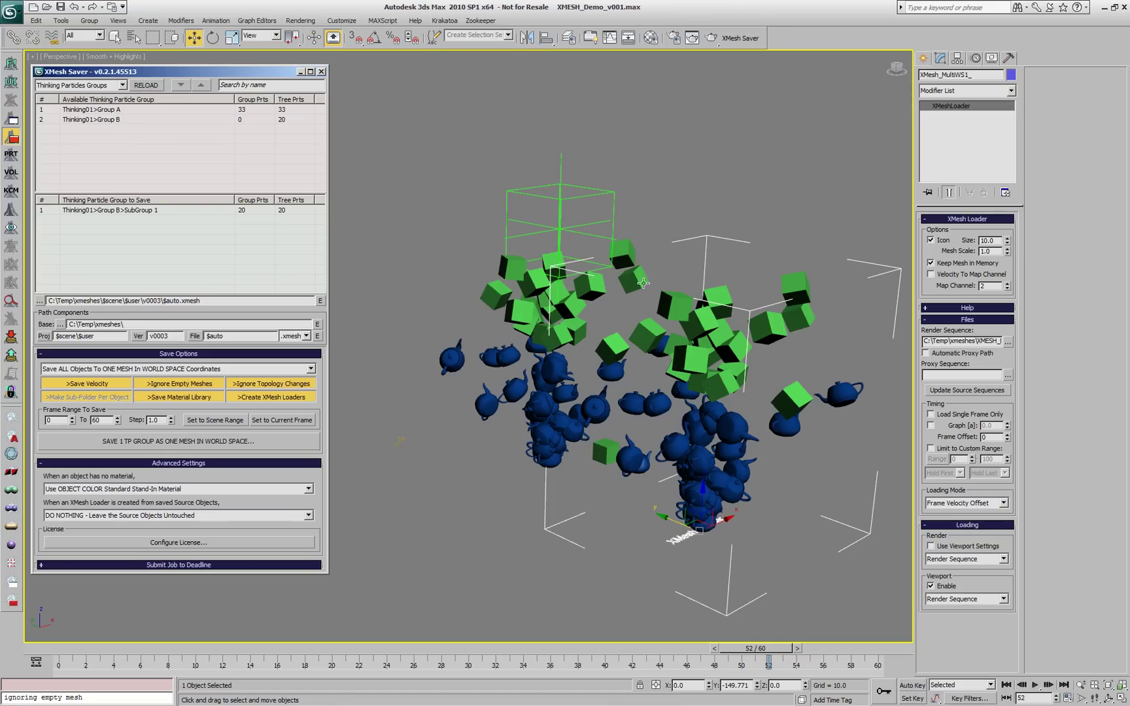
left_click(180, 441)
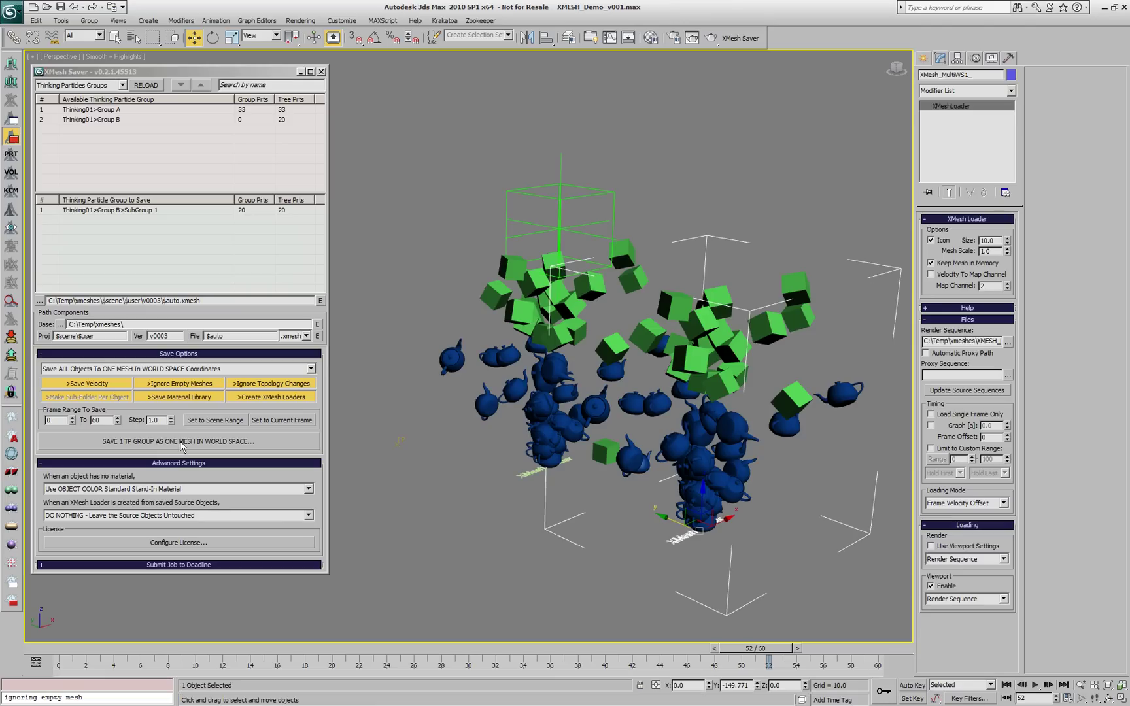
Move the SubGroup 1 loader to the right of the original boxes and scrub to check it.
left_click_drag(412, 650, 741, 664)
key("w")
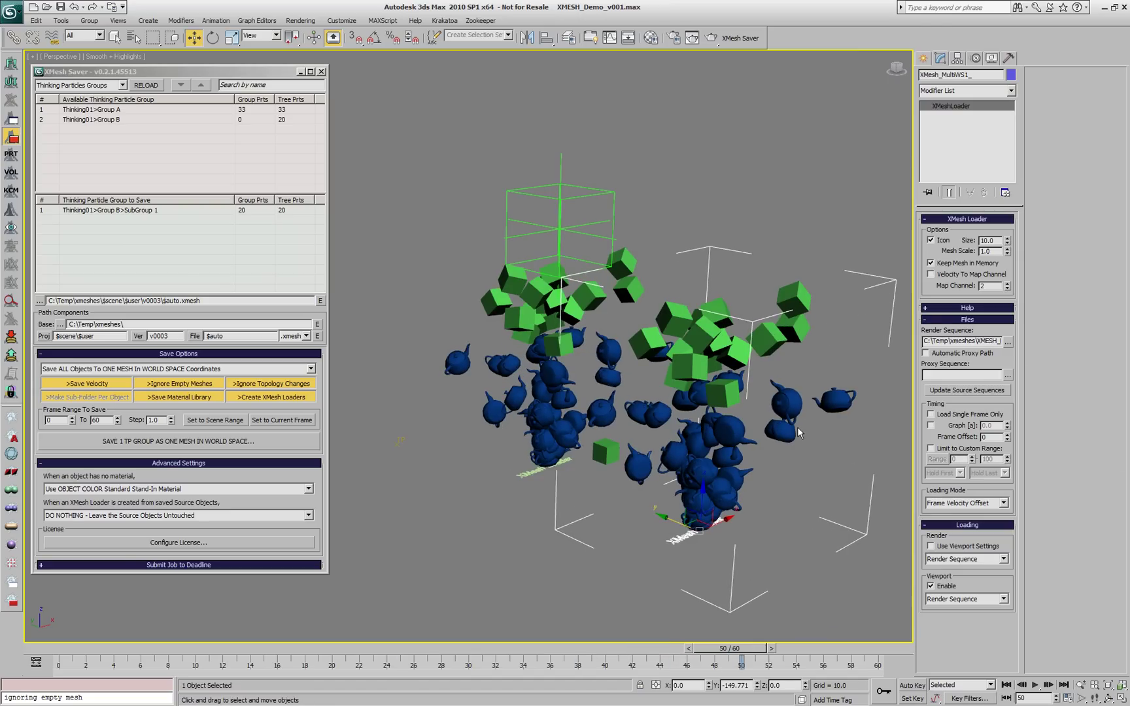
key("Delete")
key("ctrl+z")
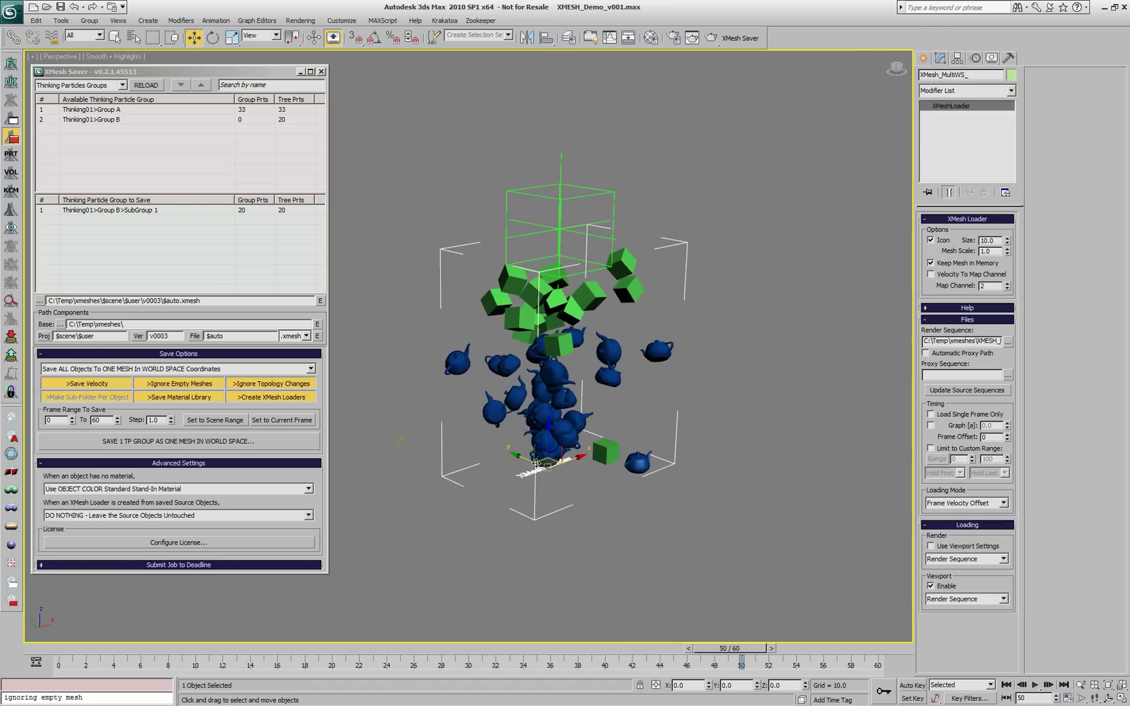
left_click_drag(527, 461, 739, 523)
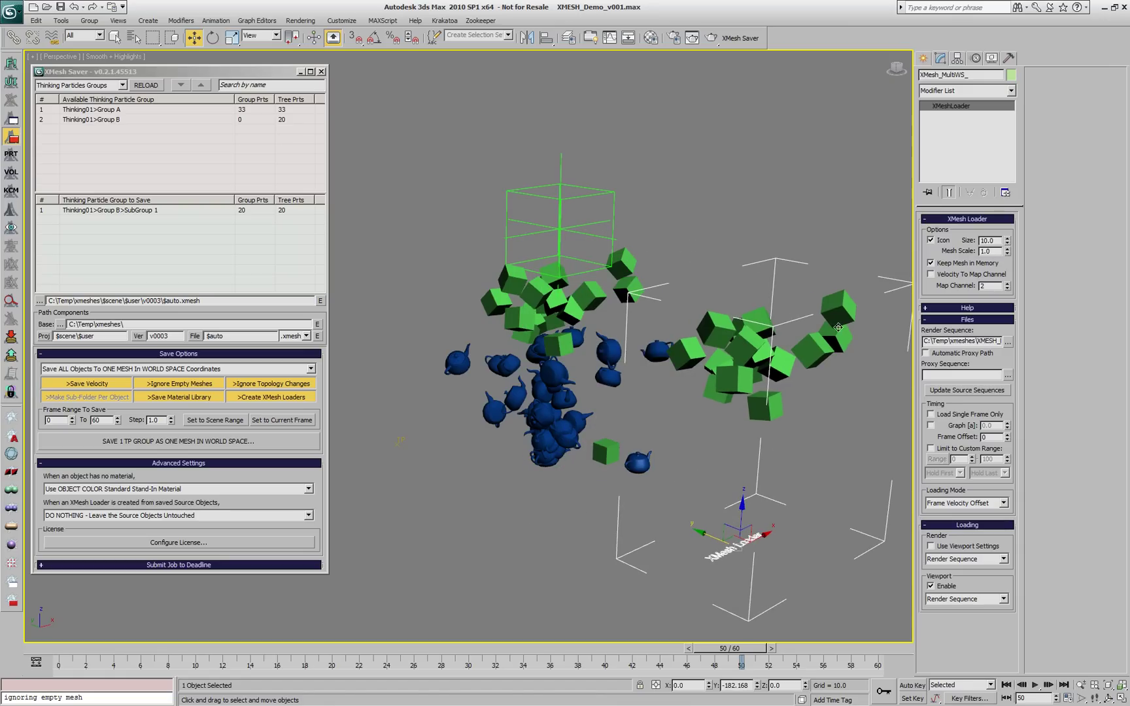
left_click_drag(723, 648, 659, 648)
key("w")
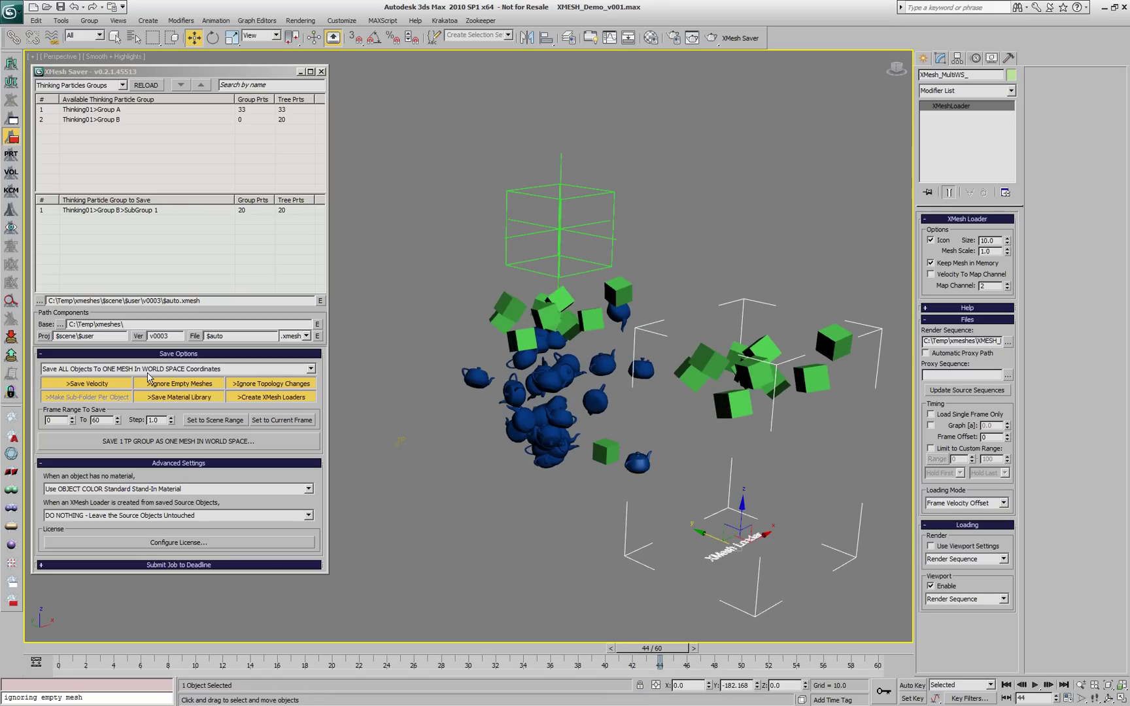
left_click(537, 434)
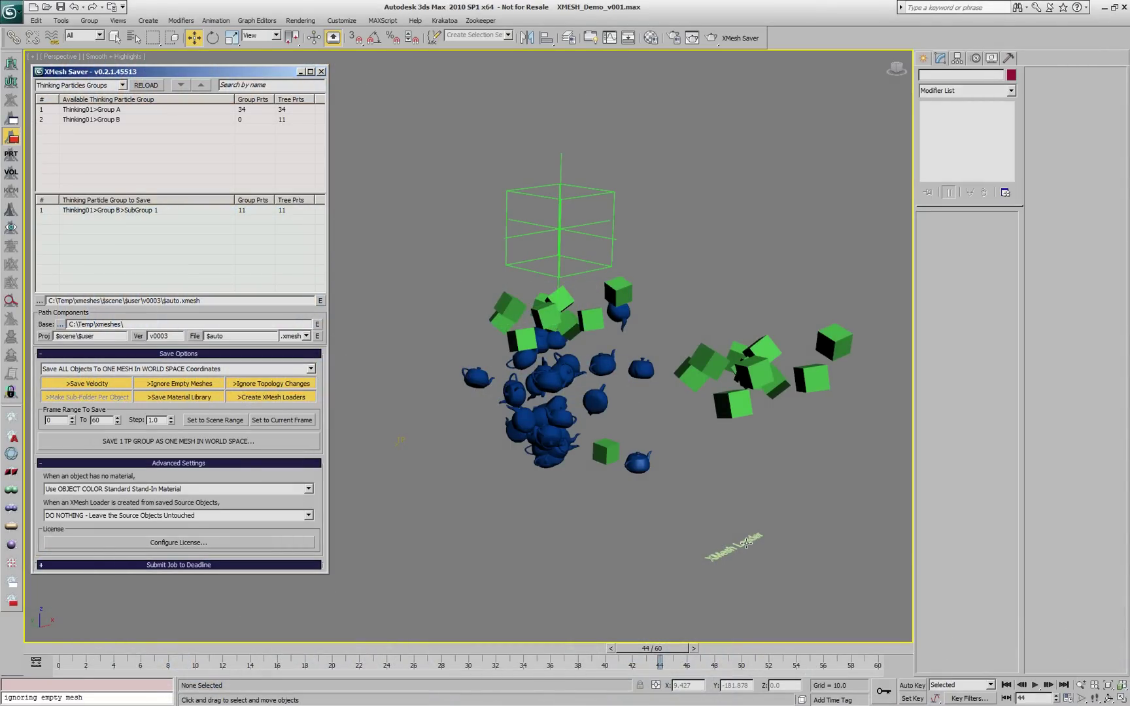
Delete the XMesh loader, hide TP Demo, show PFlow Demo, and re-enable PF Source 01 emission.
left_click(746, 543)
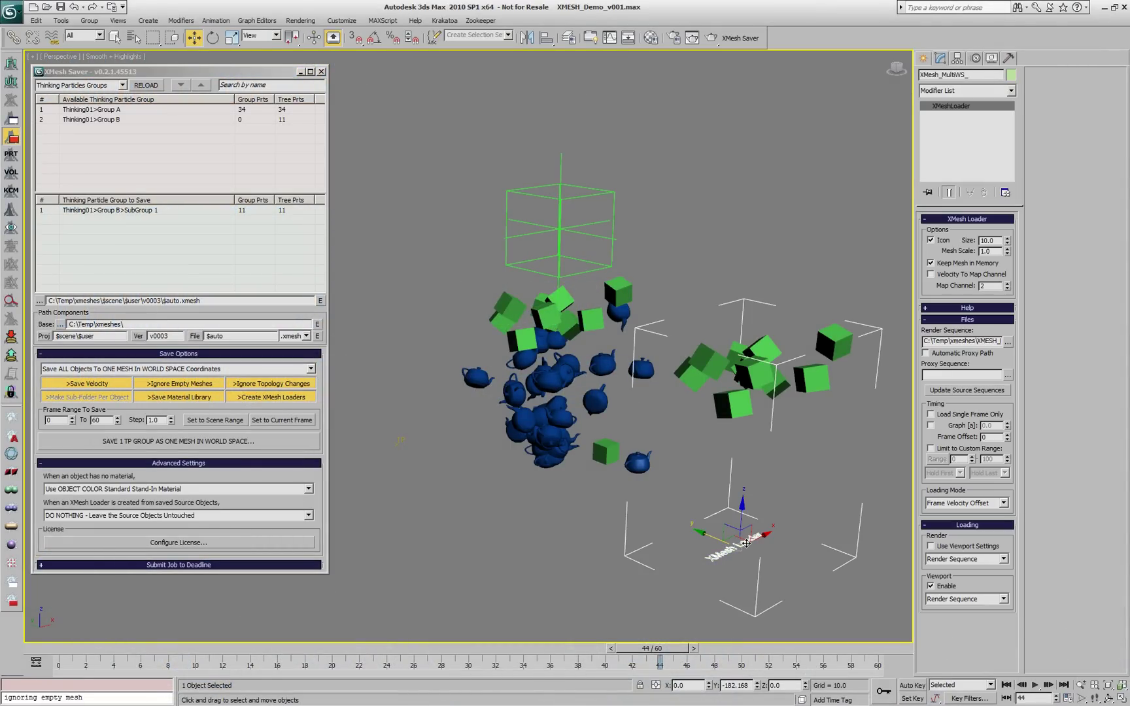
key("Delete")
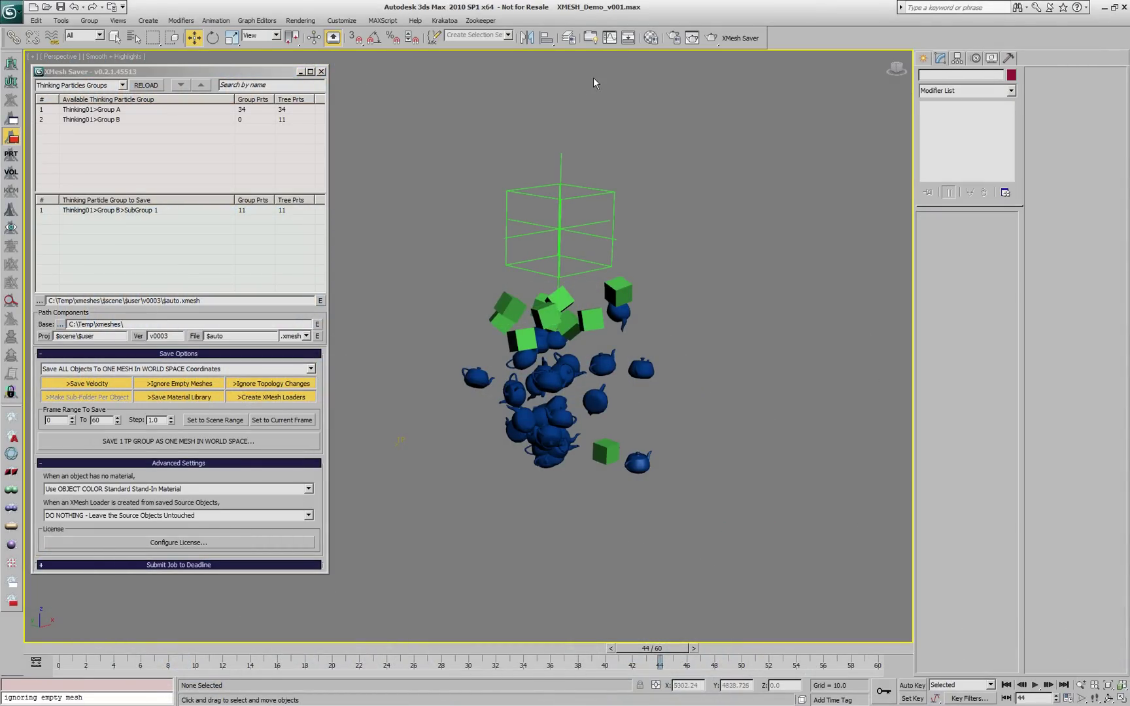
left_click(568, 37)
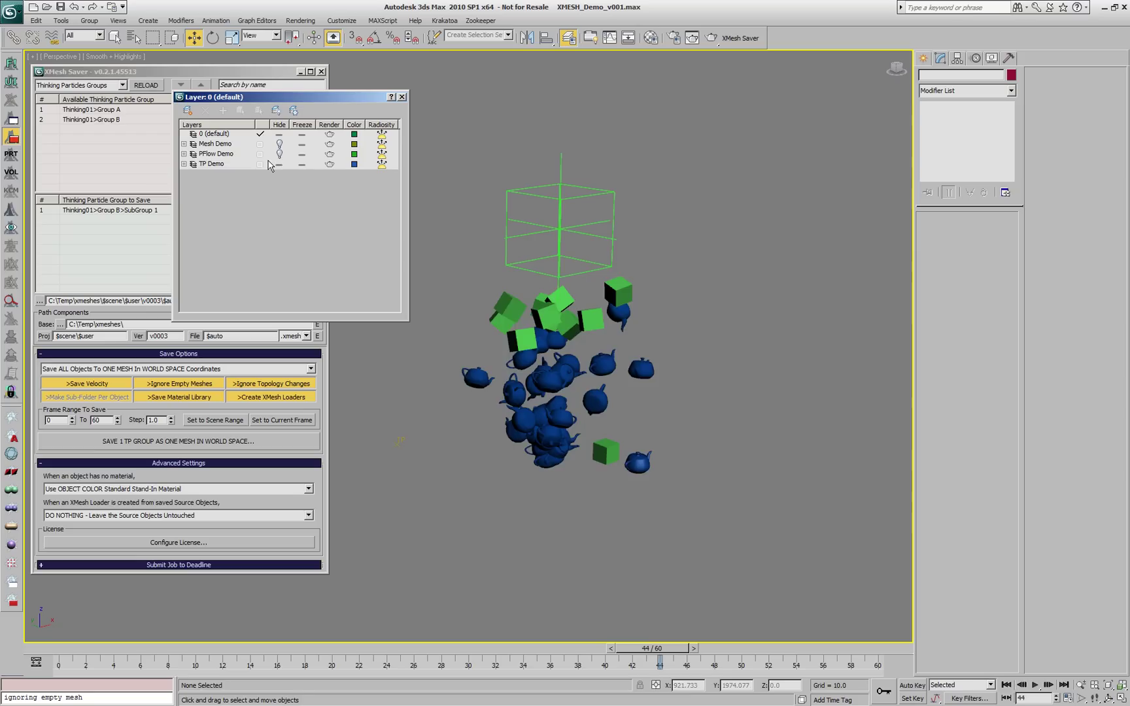
left_click(280, 165)
left_click(281, 155)
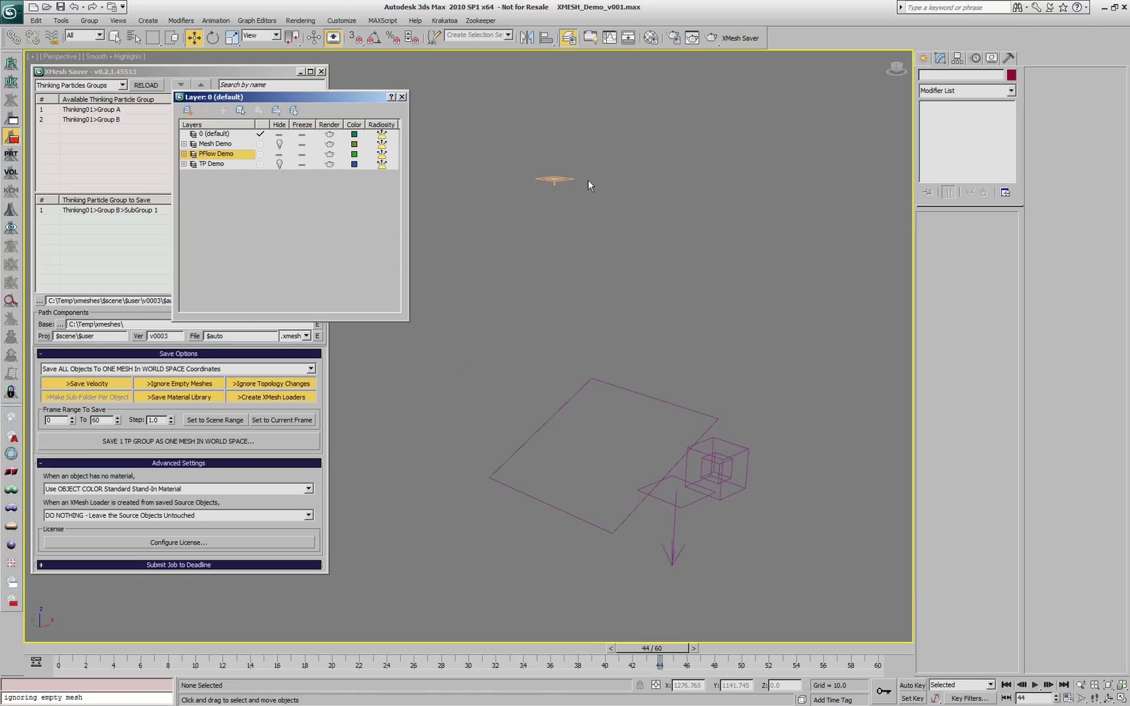
left_click(555, 180)
left_click(929, 234)
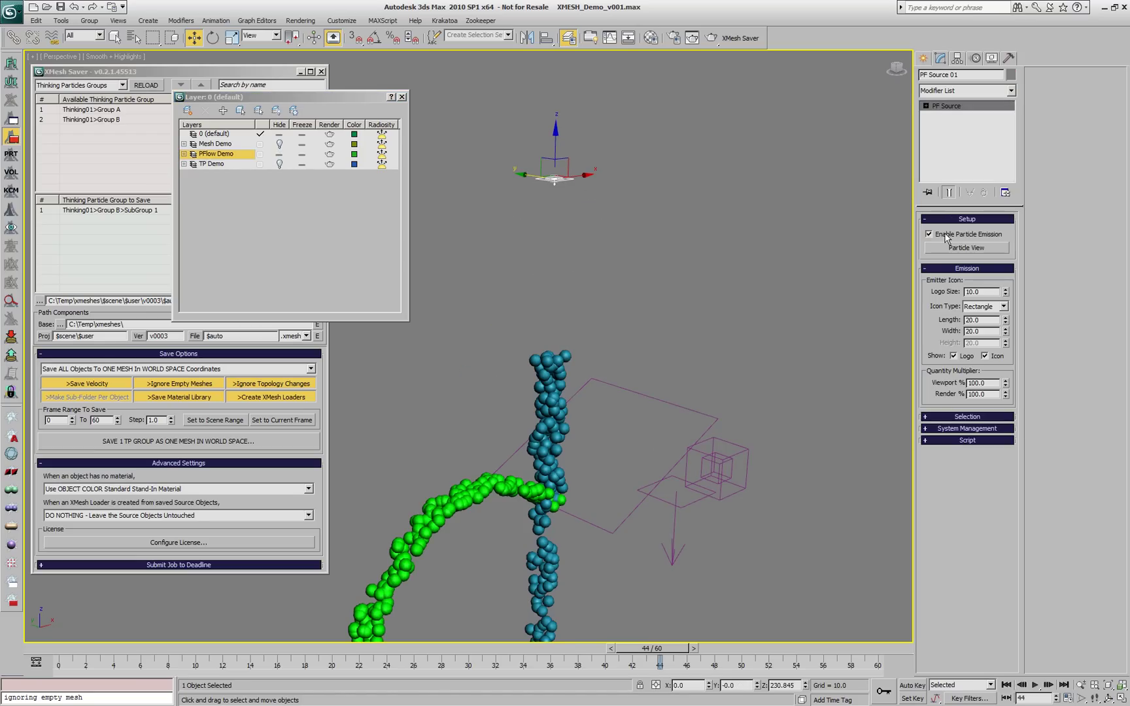
Give Frost01 the Zhu-Bridson meshing preset with a radius of 5.0.
left_click(11, 417)
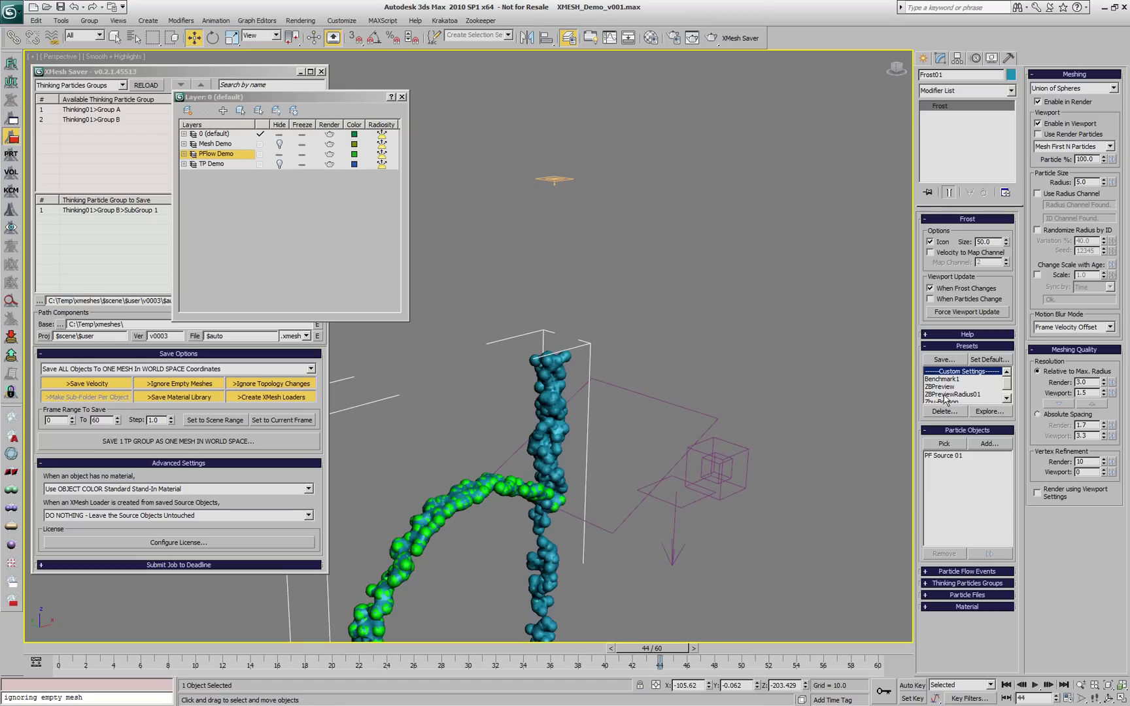
left_click(946, 402)
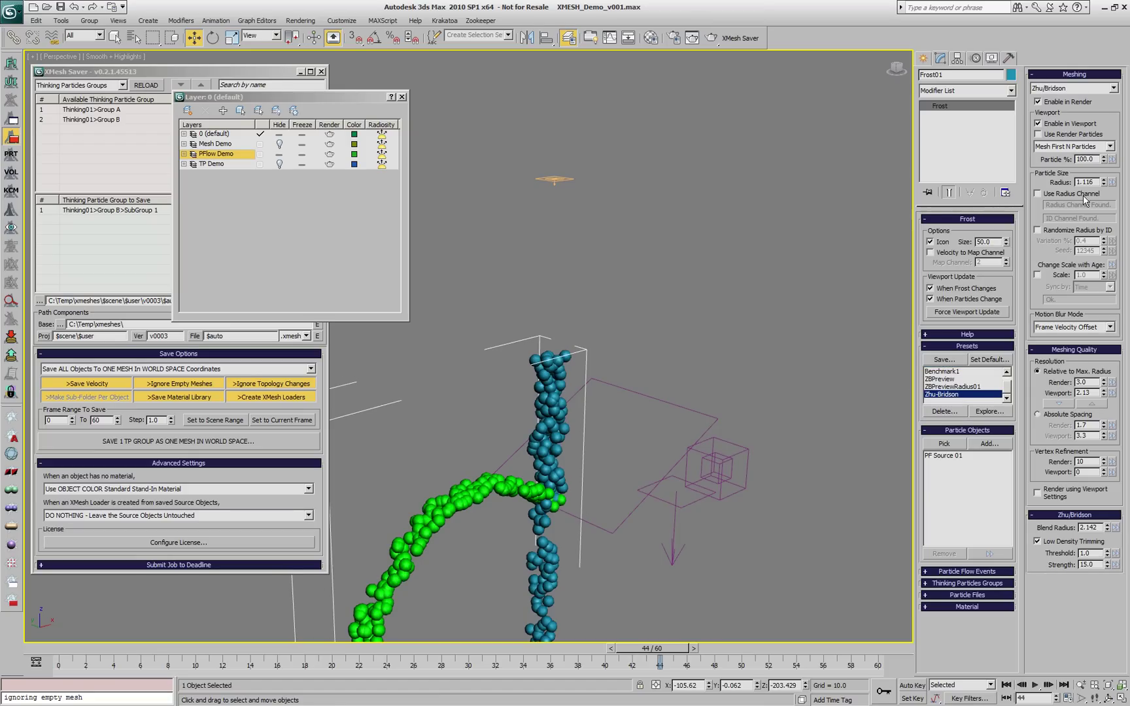
left_click_drag(1096, 178, 1024, 195)
type("5")
key("Return")
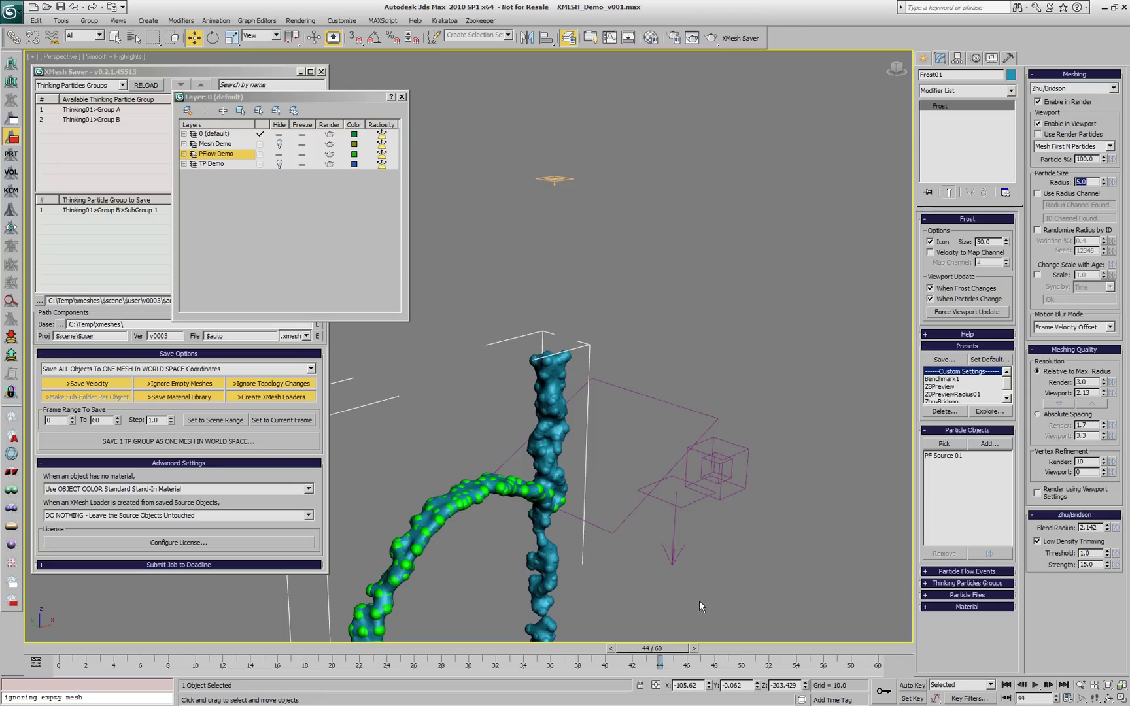
left_click_drag(656, 653, 402, 647)
Switch XMesh Saver to Frost Objects Only at v0004, add Frost01 and save its mesh sequence.
key("w")
left_click(402, 96)
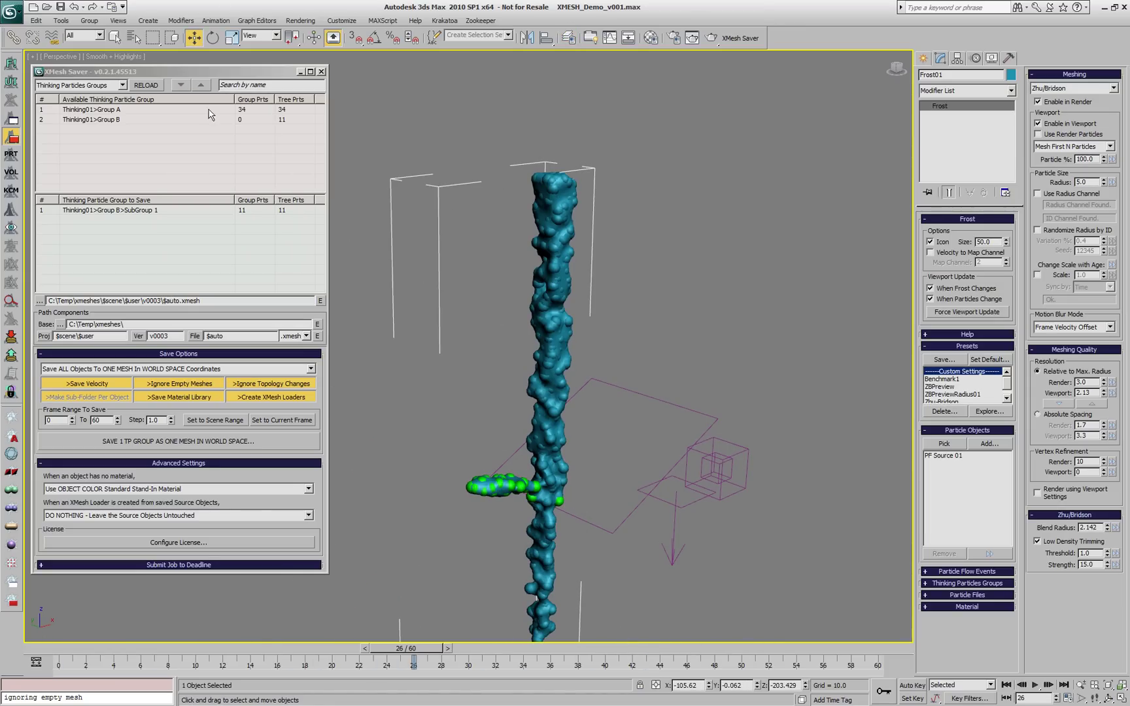
left_click(103, 87)
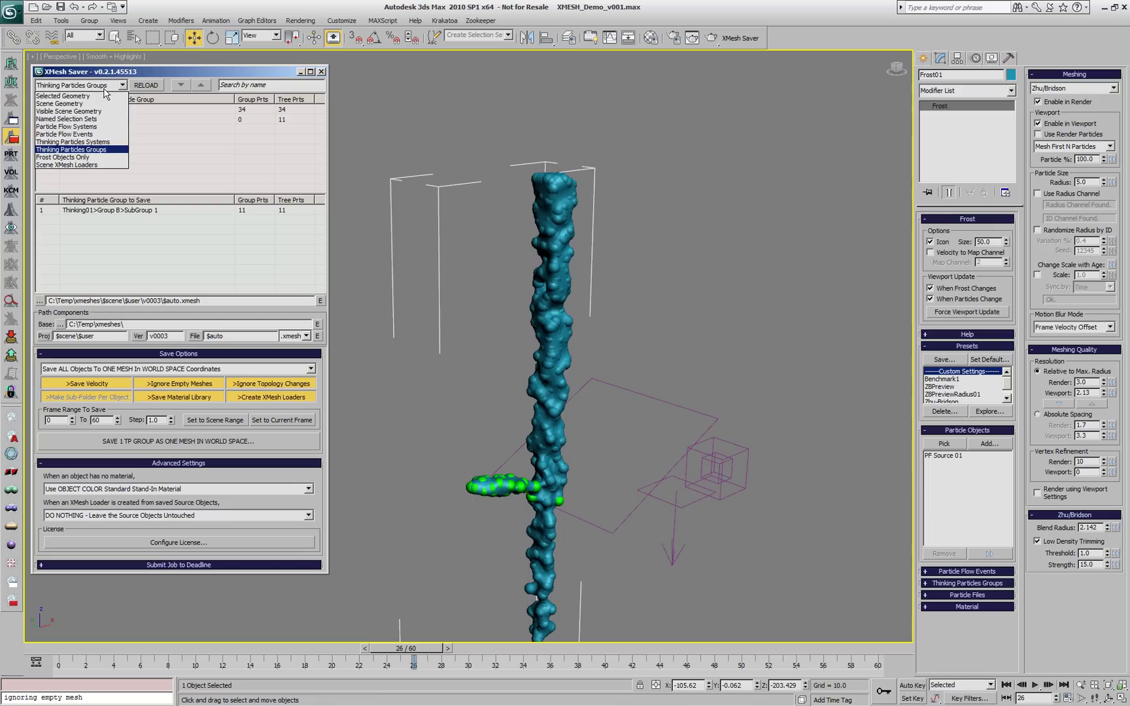
left_click(77, 161)
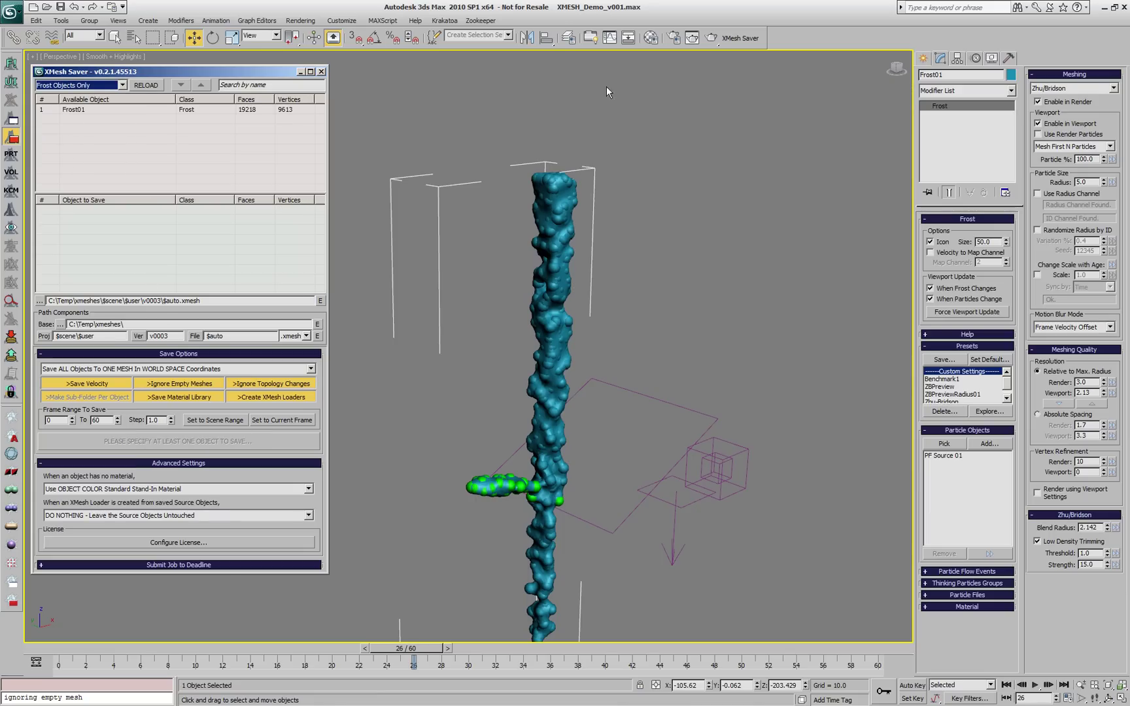
left_click(736, 38)
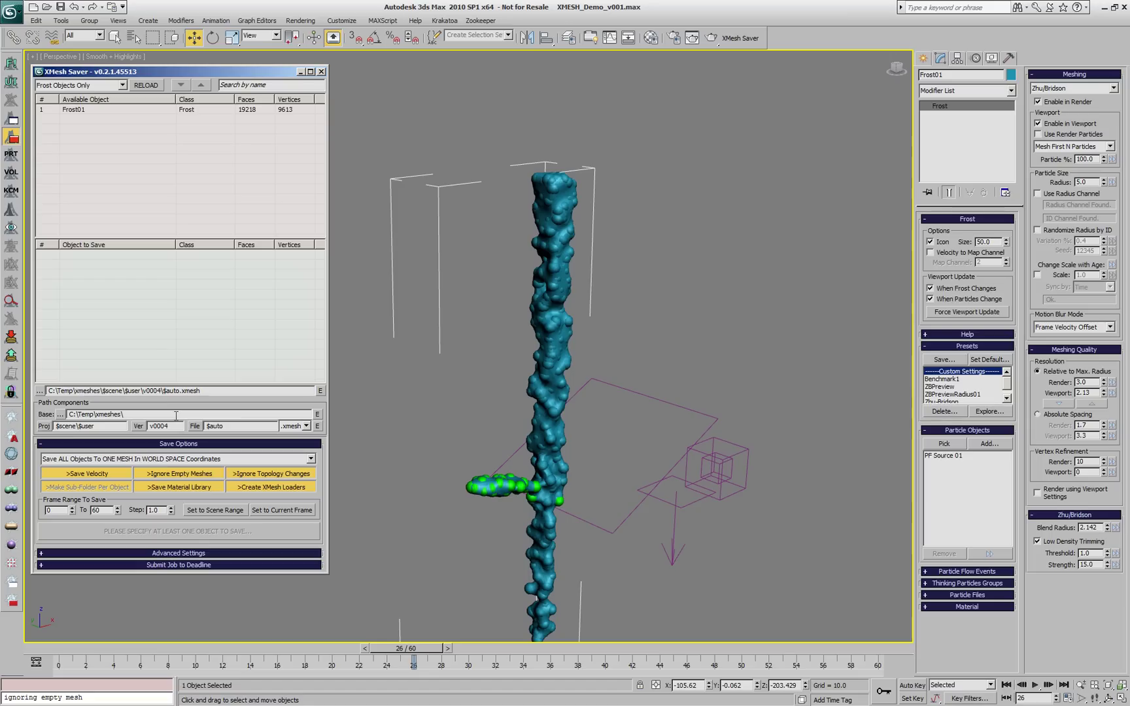
left_click(91, 111)
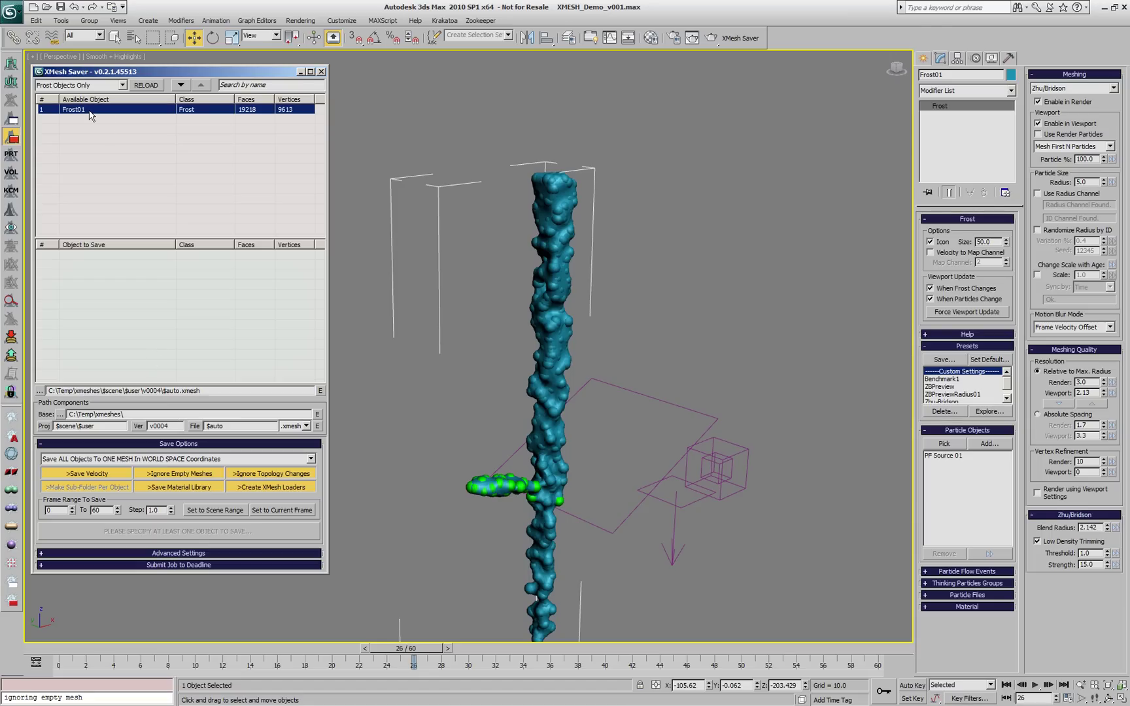
double_click(90, 111)
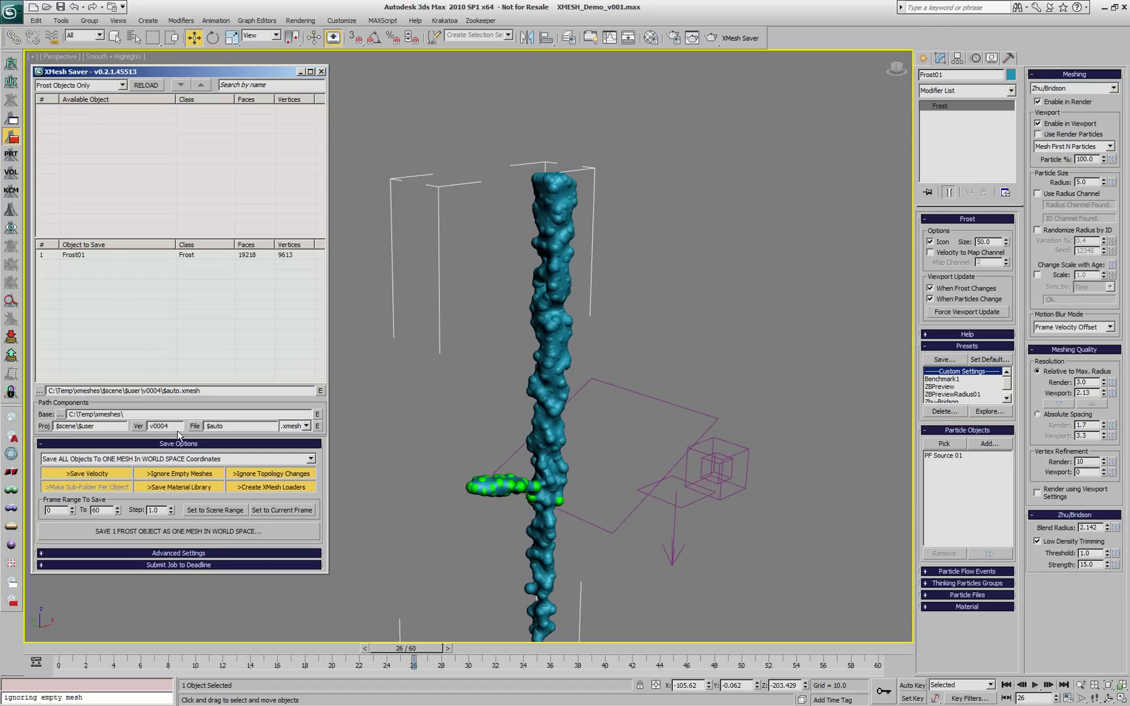
left_click(181, 533)
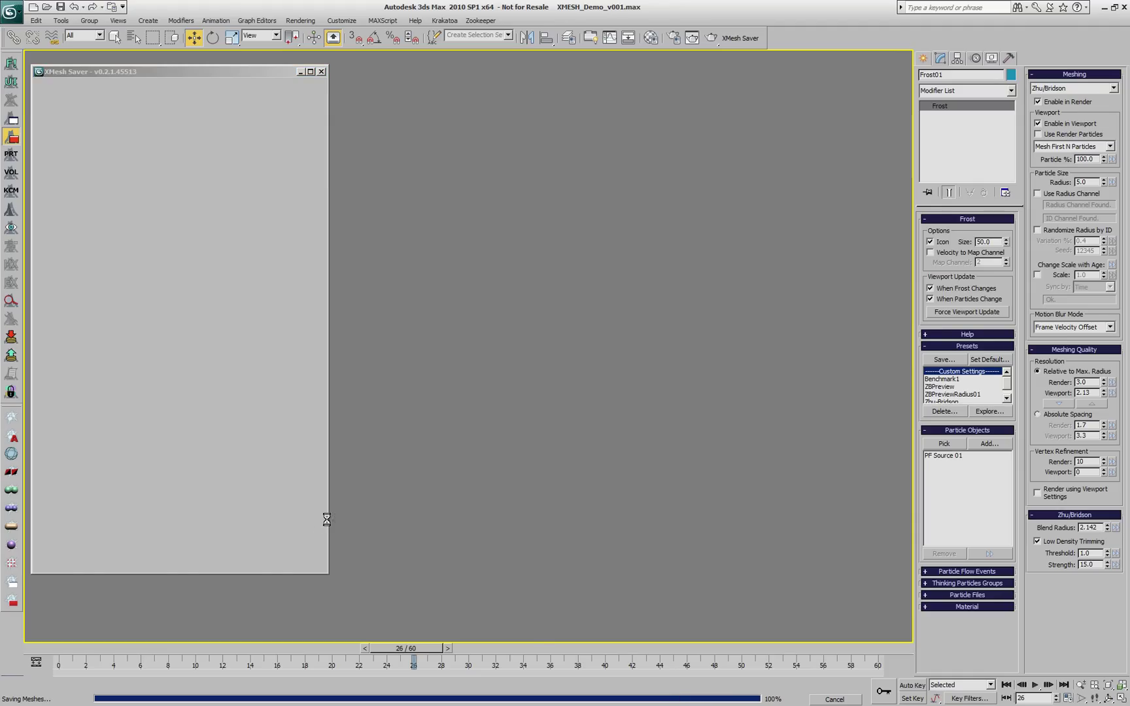
Select the XMesh_MultiWS1_ loader mesh and move it beside Frost01.
left_click(636, 217)
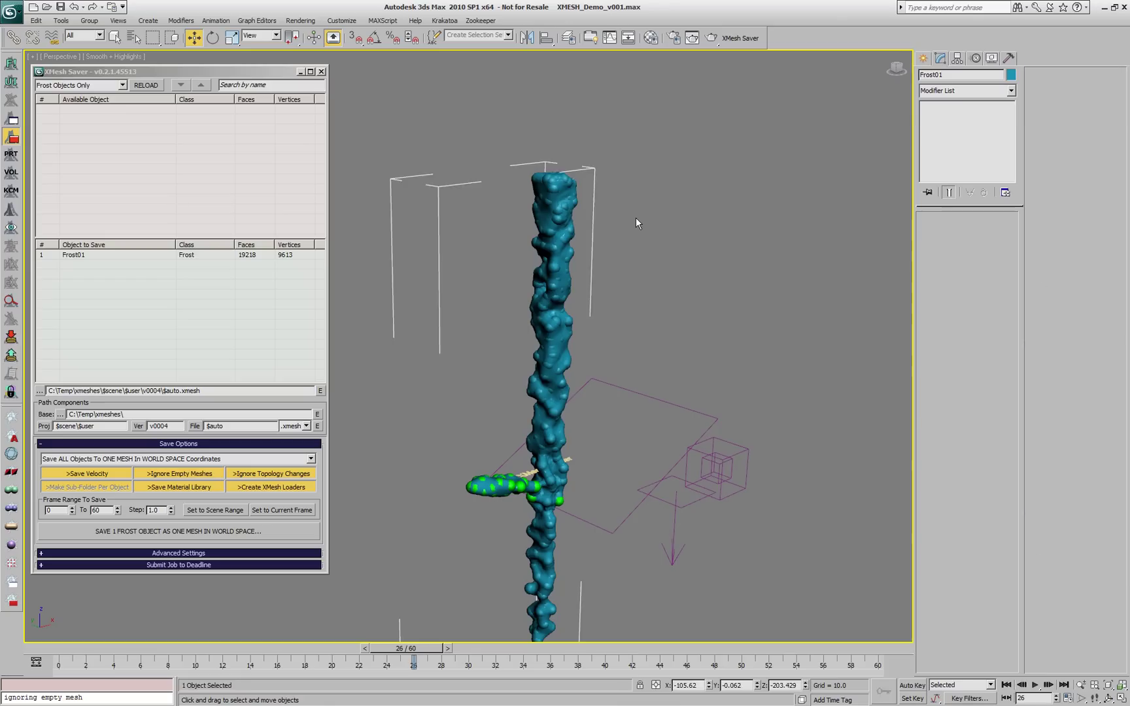
left_click(559, 191)
left_click(559, 191)
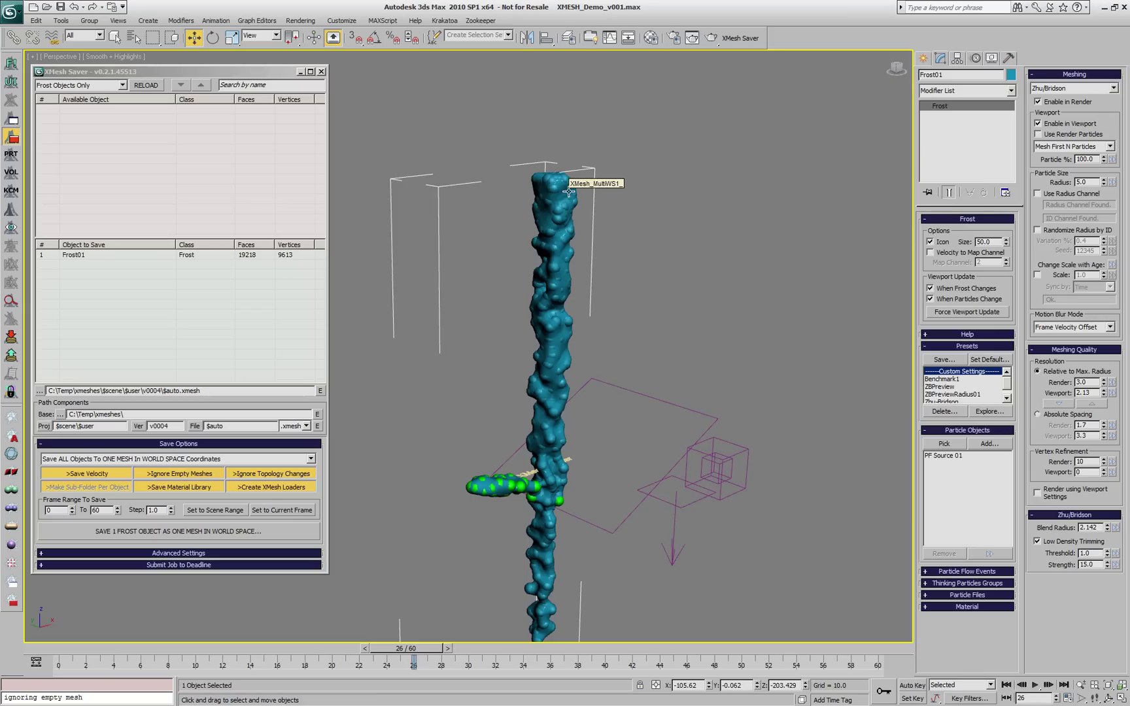
left_click(551, 197)
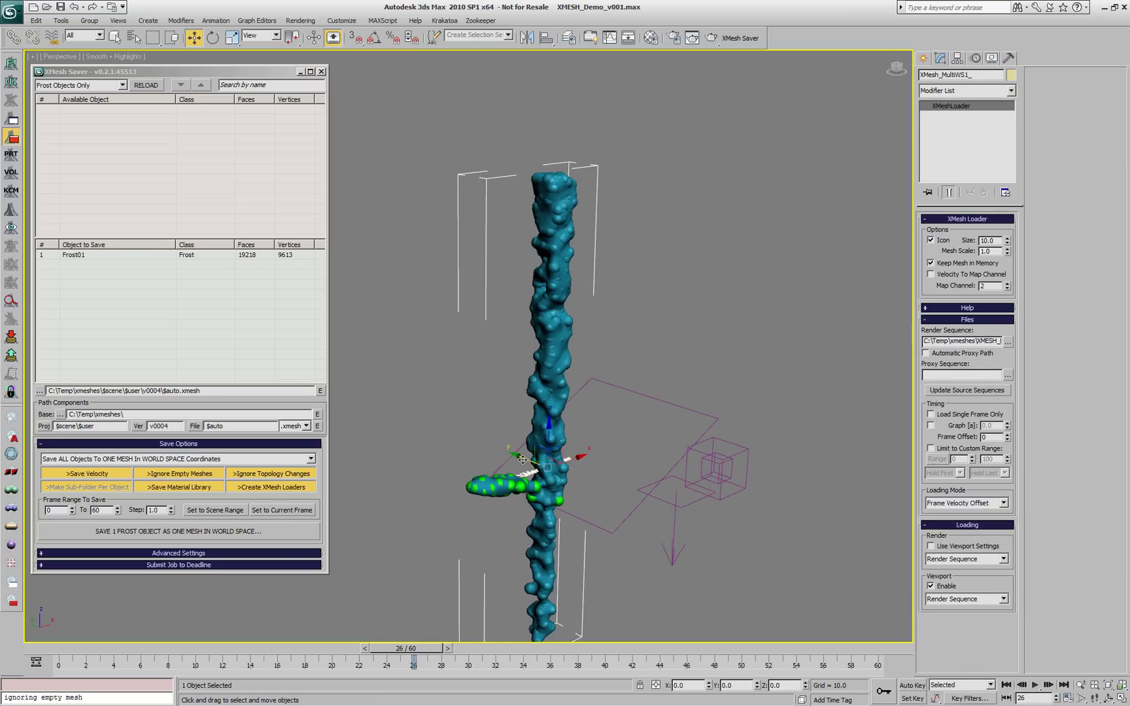
left_click_drag(522, 459, 573, 477)
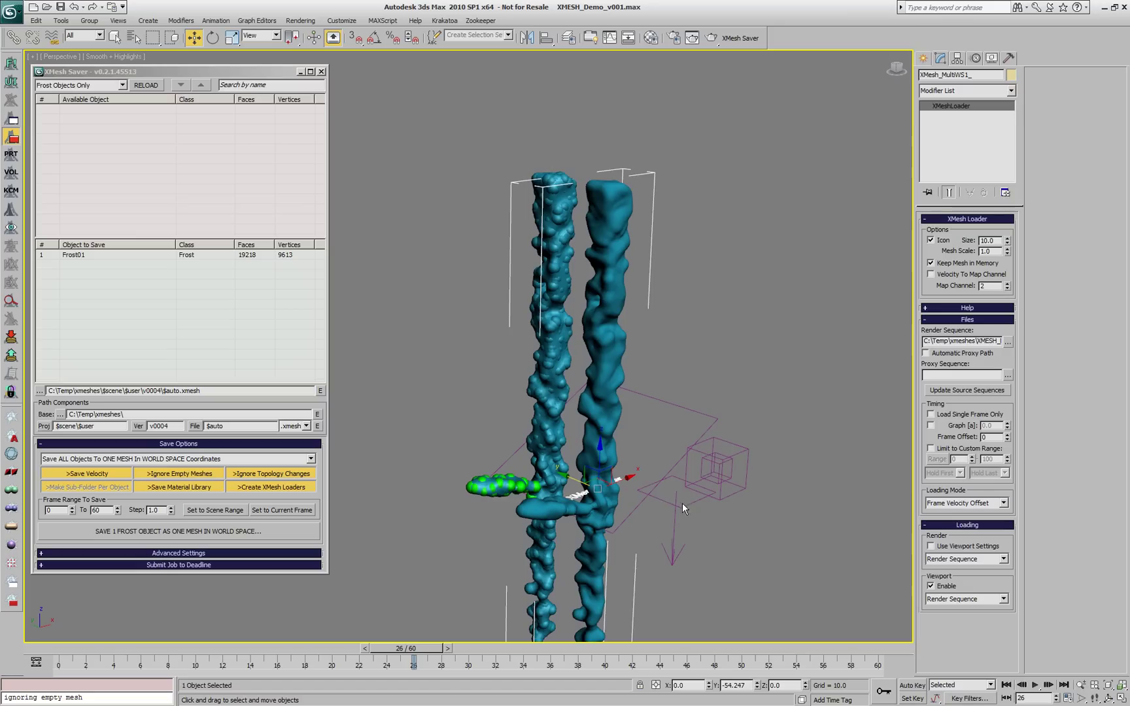
Scrub the animation to frame 60 and back to 0, then play it to compare the meshes.
middle_click_drag(682, 480, 682, 366)
left_click_drag(134, 650, 921, 635)
key("w")
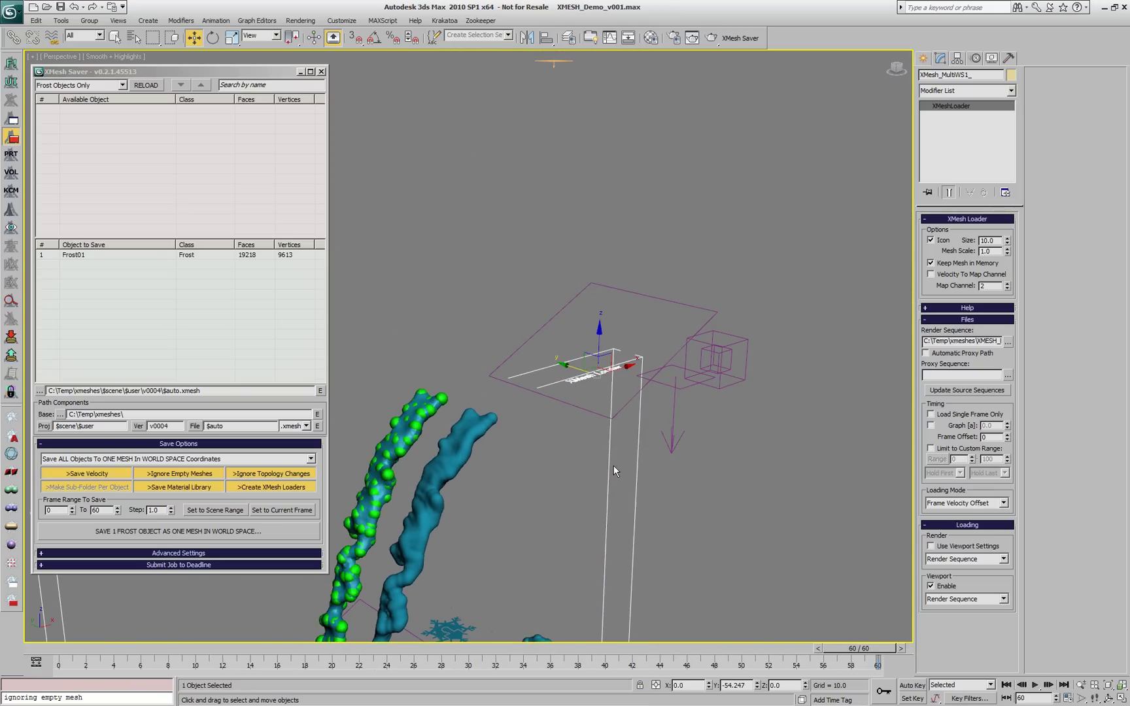
middle_click_drag(615, 453, 679, 251)
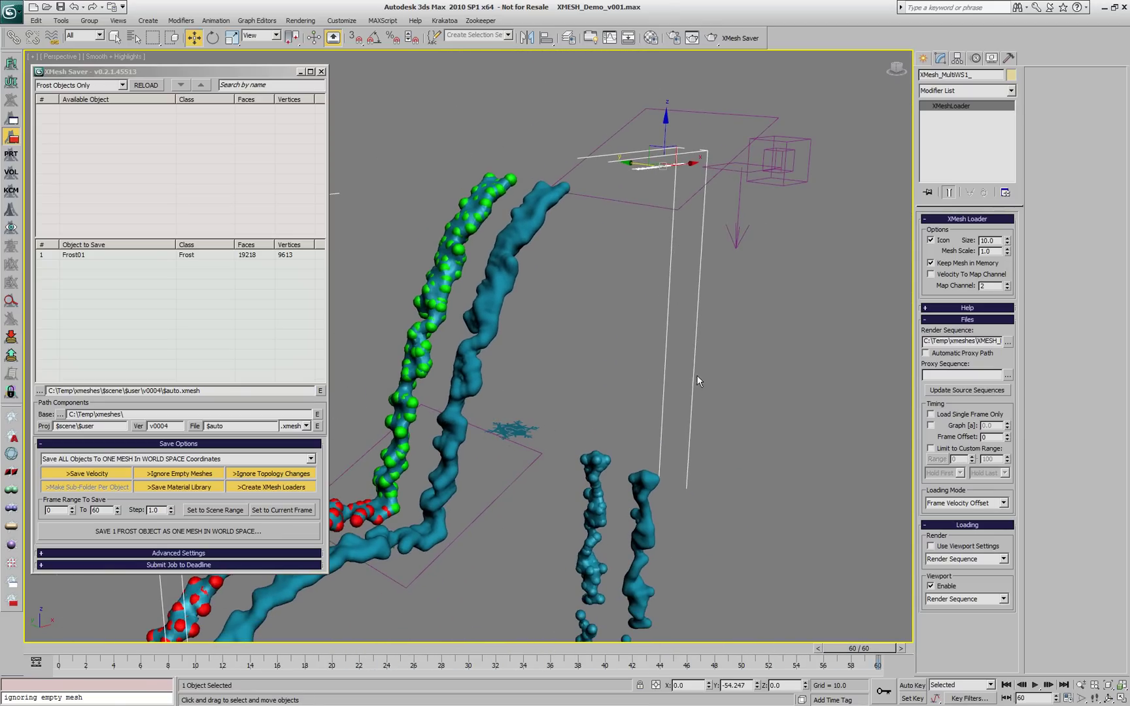
scroll(716, 402, "down", 3)
middle_click_drag(700, 409, 764, 316)
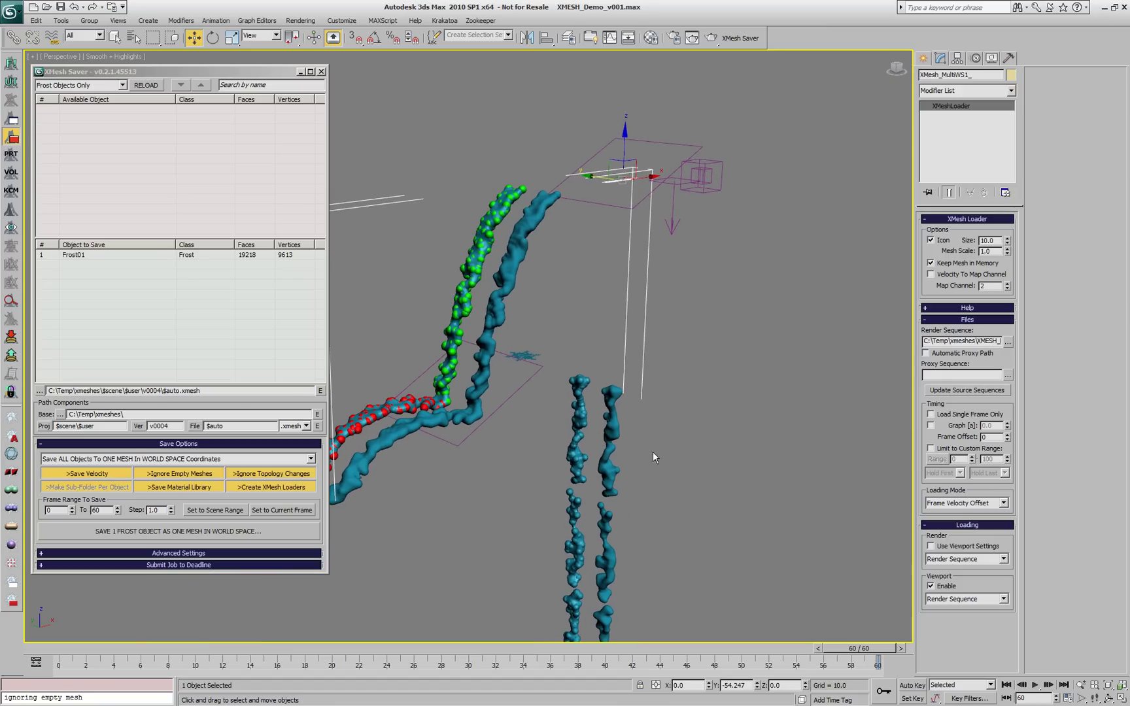
left_click_drag(851, 647, 2, 667)
key("w")
middle_click_drag(617, 347, 587, 540)
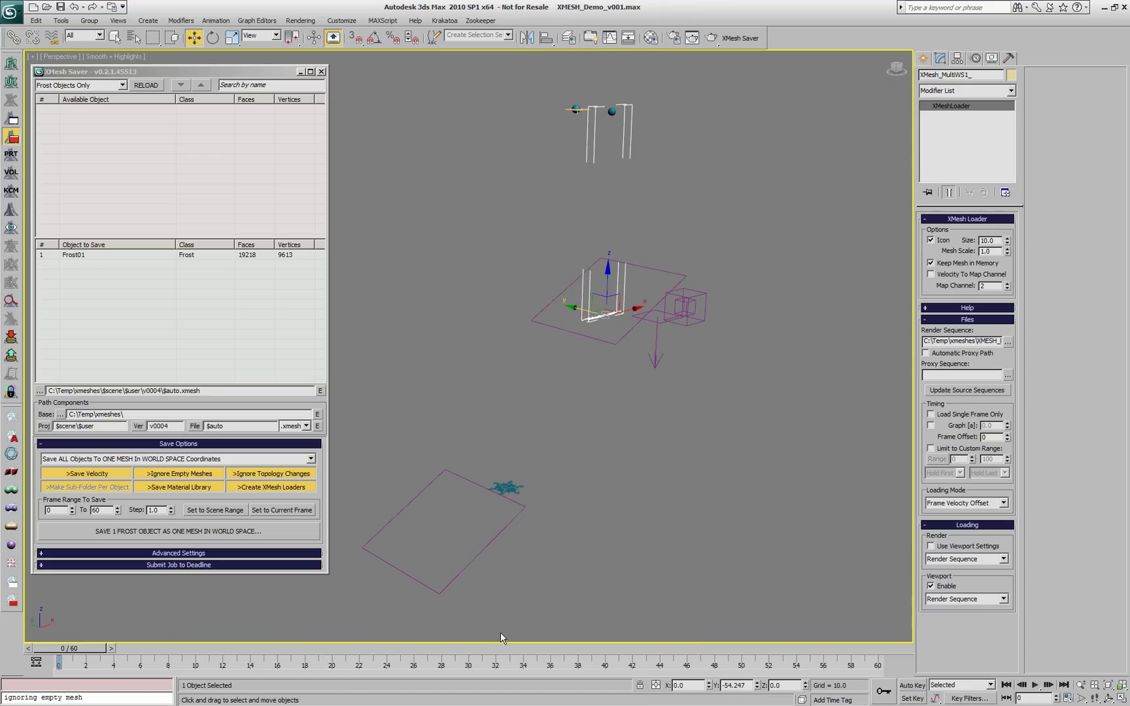
left_click(1035, 685)
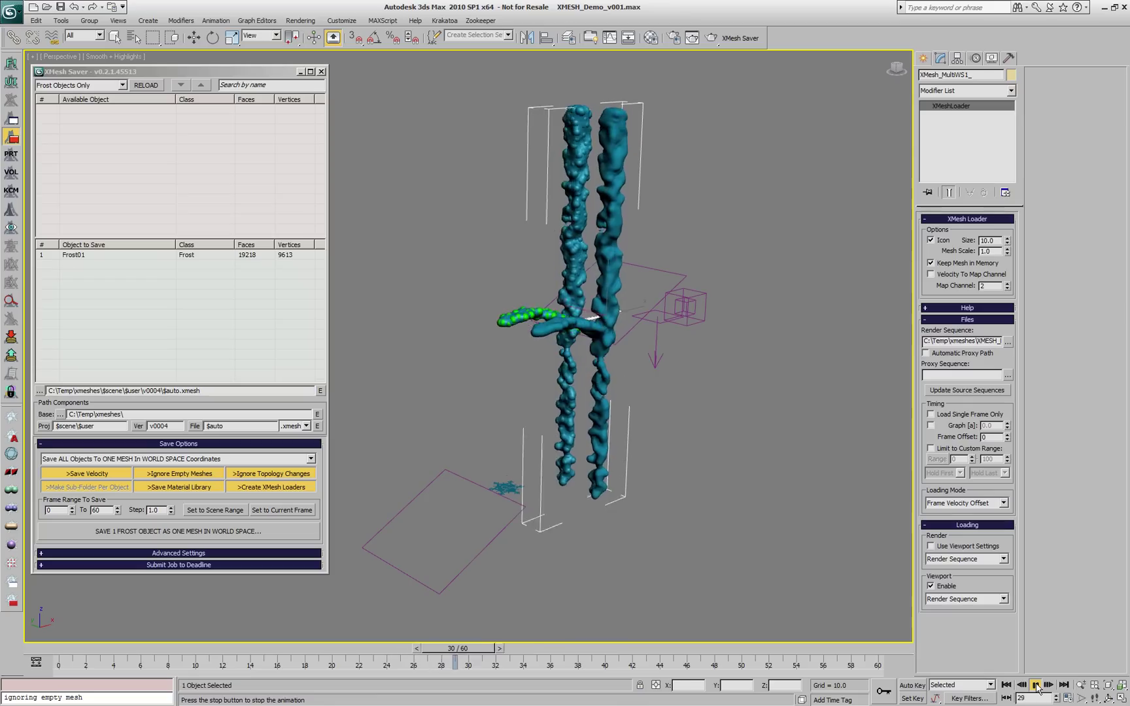
Stop playback and uncheck Enable Particle Emission on PF Source 01.
left_click(1036, 685)
left_click(584, 117)
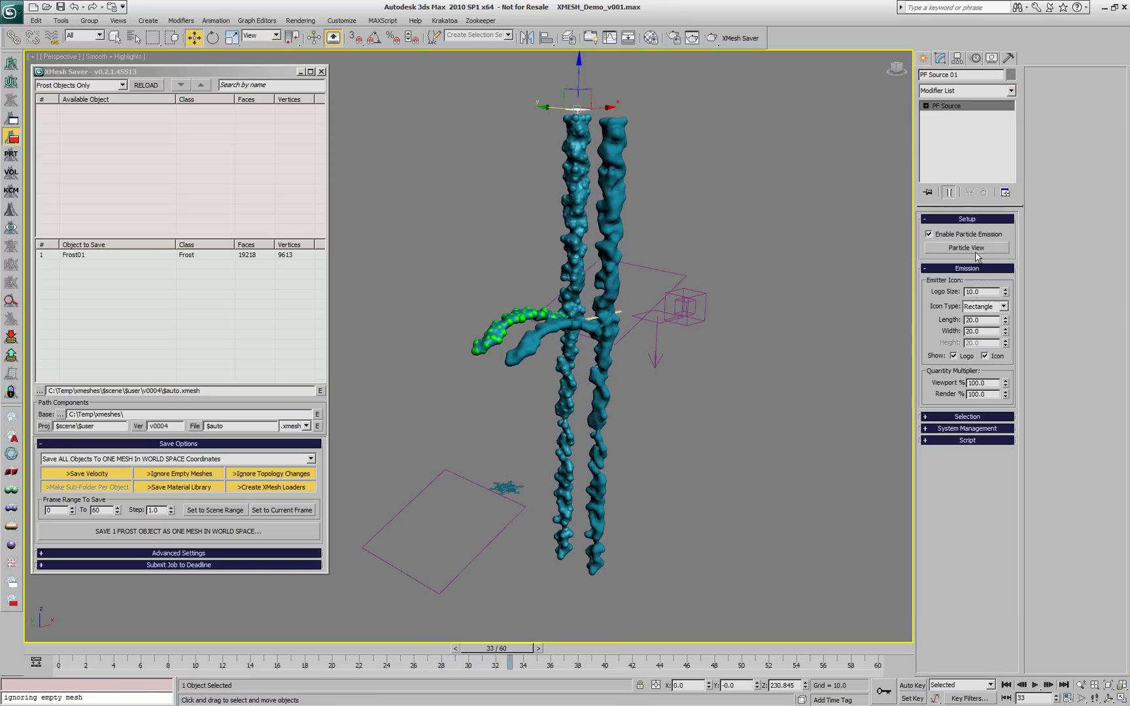
left_click(959, 236)
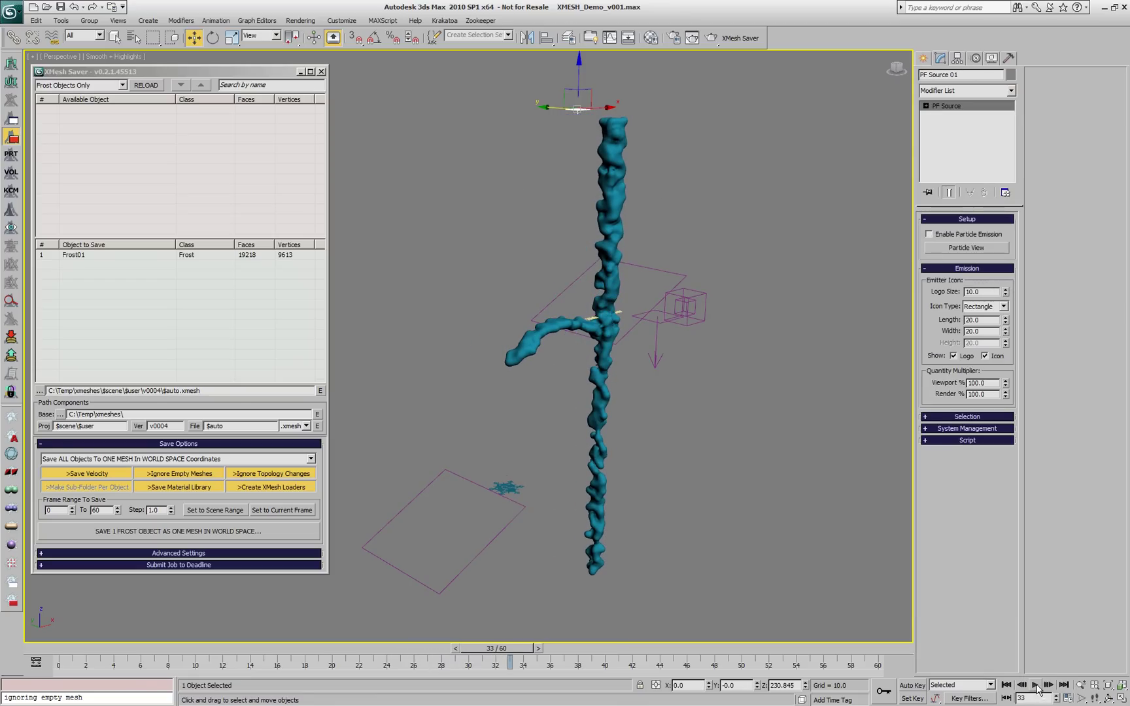